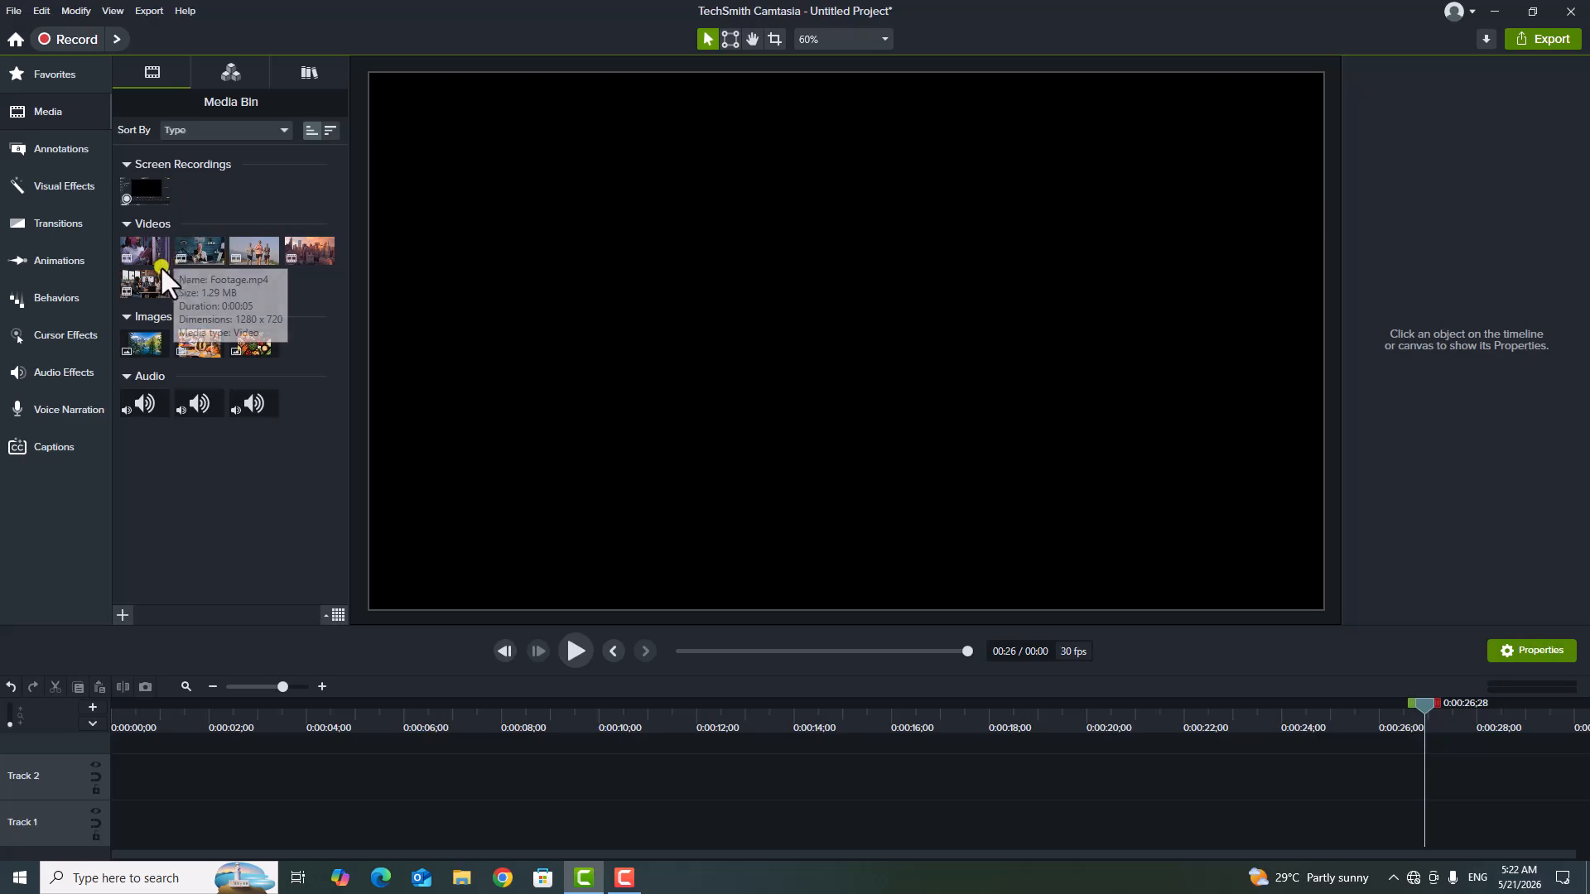
# Place the data_center_professional video on Track 2 and the Monophonic-Funk audio on Track 1, both starting at the timeline's beginning.
pyautogui.moveTo(148, 255); pyautogui.dragTo(101, 789)
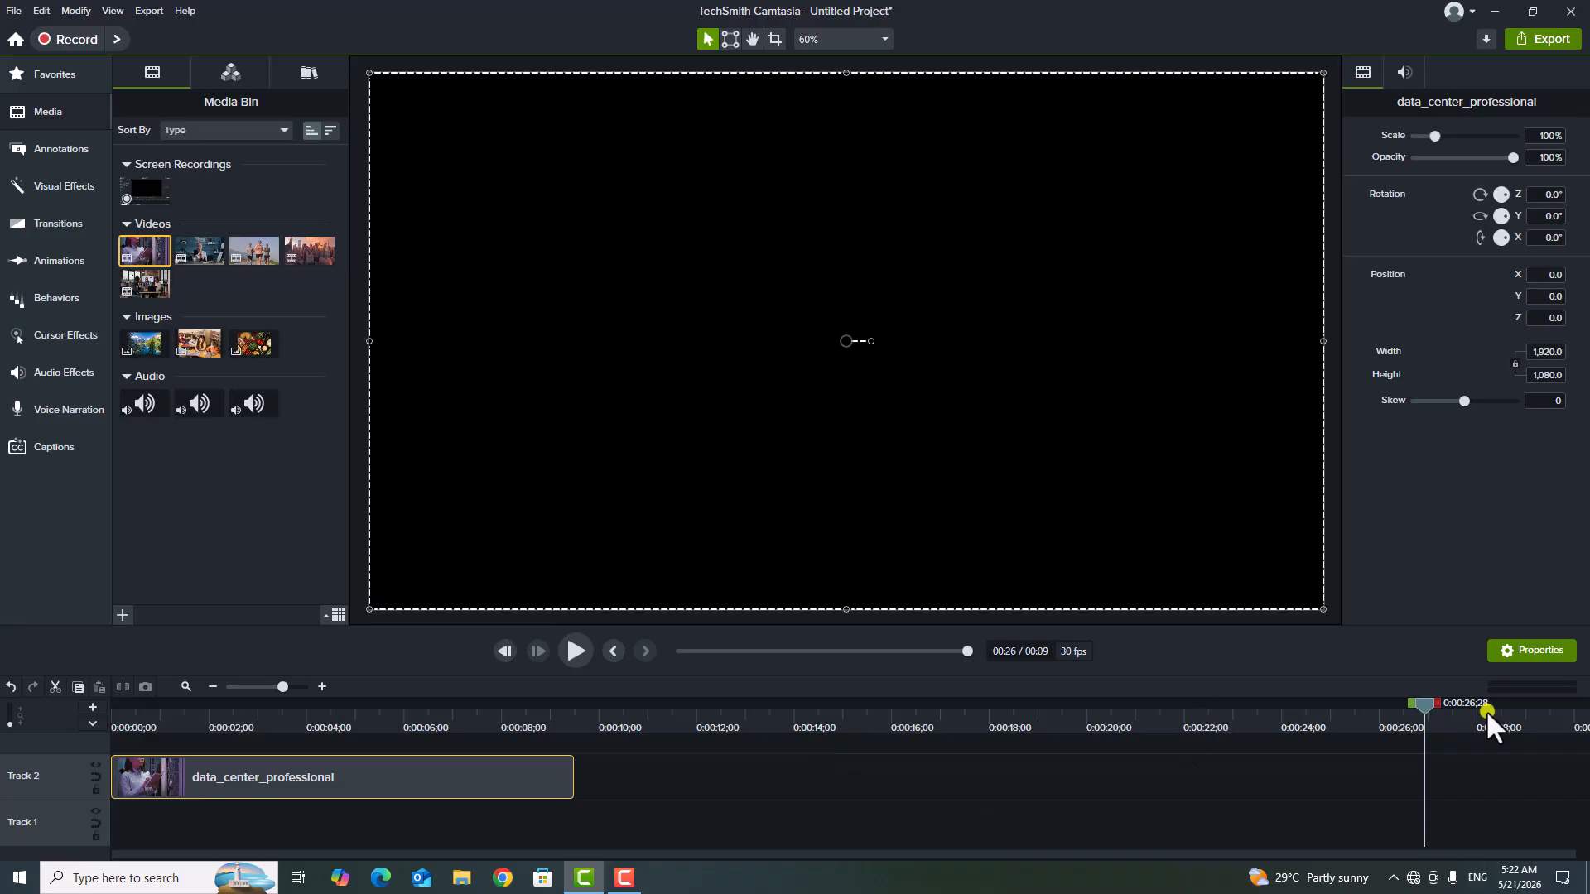
pyautogui.moveTo(1423, 699); pyautogui.dragTo(245, 787)
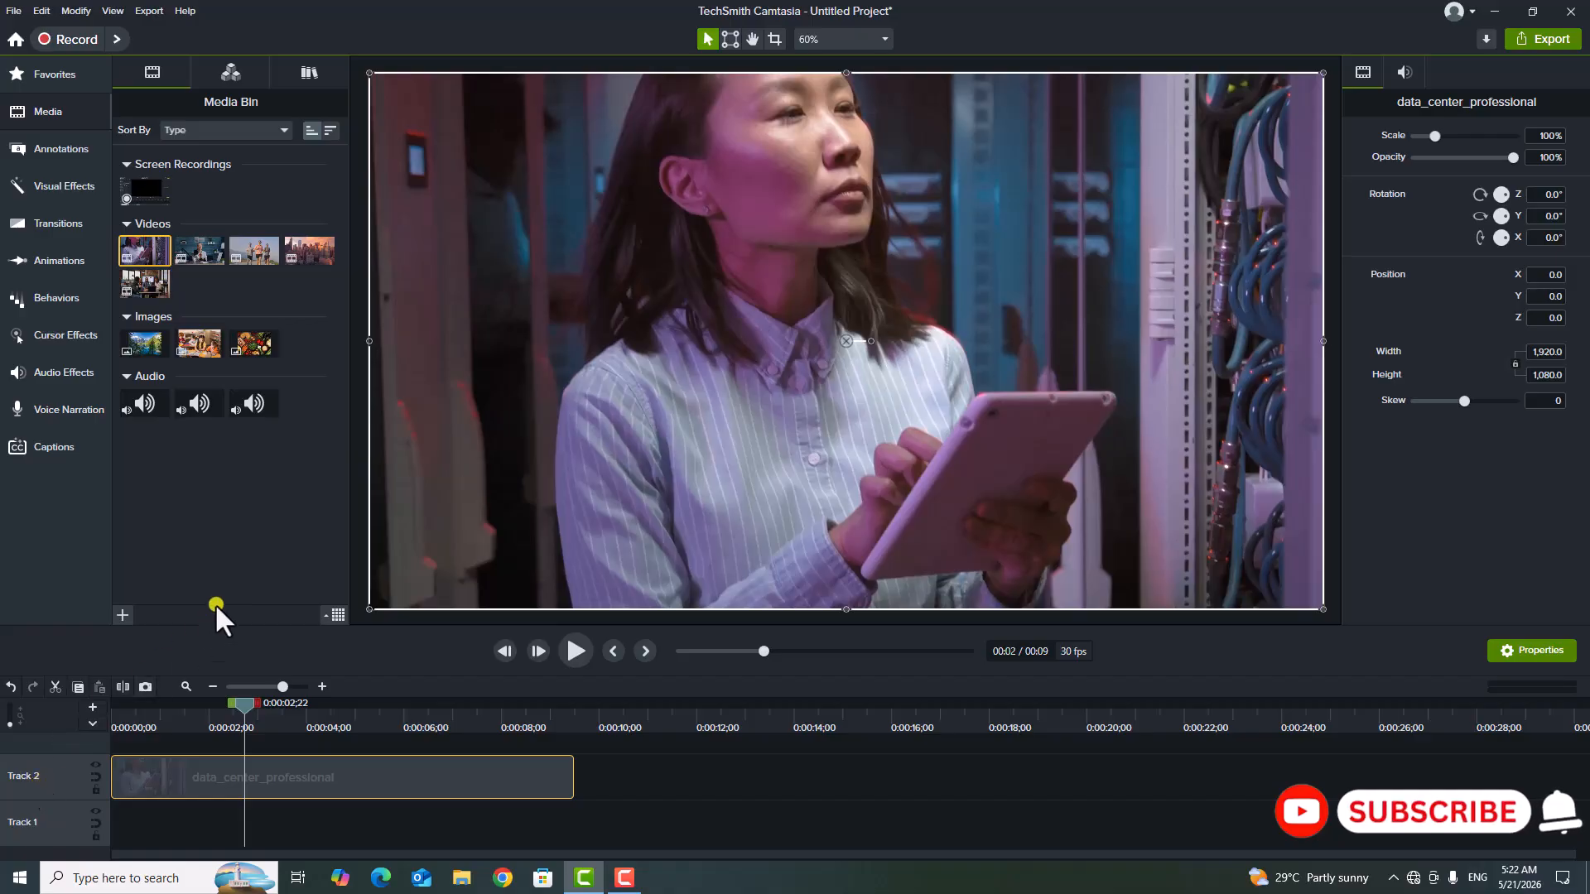
pyautogui.click(248, 403)
pyautogui.moveTo(249, 403); pyautogui.dragTo(97, 828)
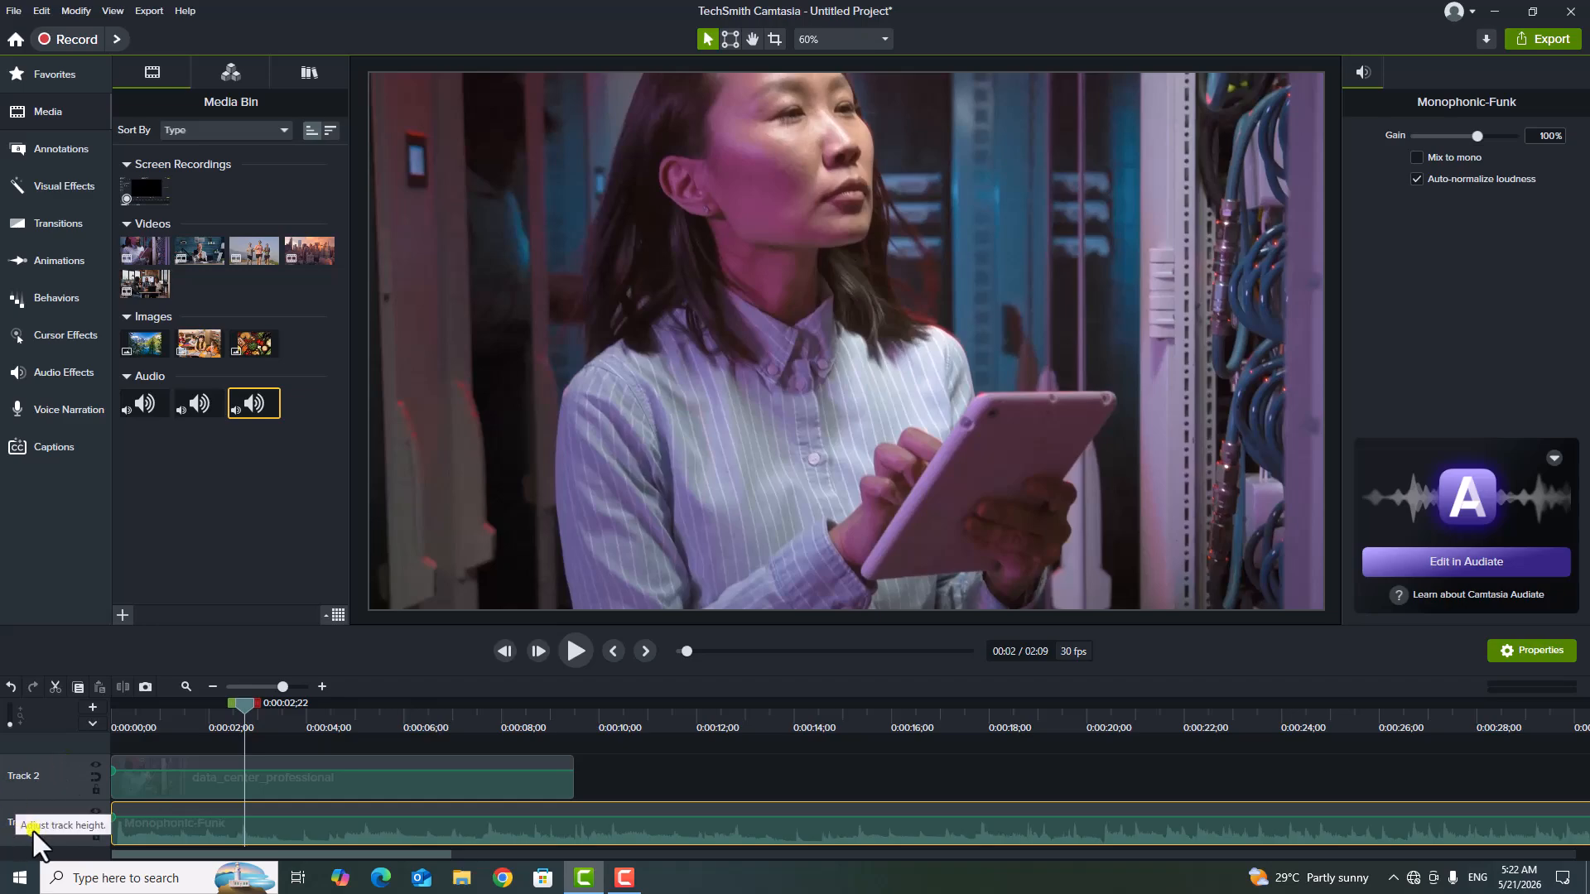
# Scrub the playhead across the first few seconds to preview the clips, stopping at 0:00:02;14.
pyautogui.moveTo(258, 716); pyautogui.dragTo(138, 729)
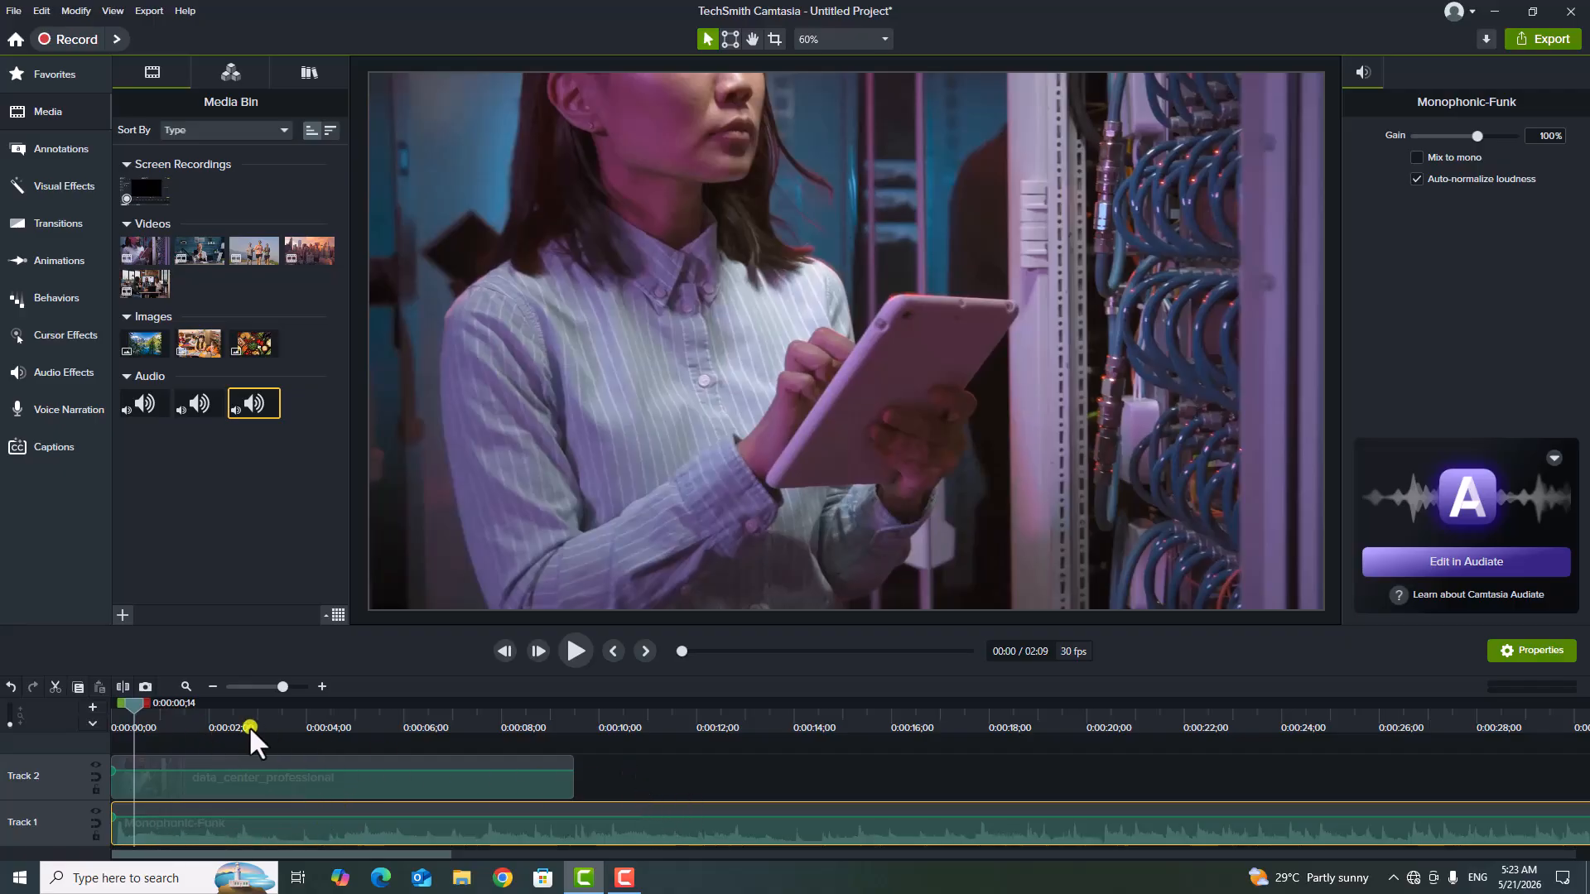
pyautogui.moveTo(124, 704); pyautogui.dragTo(289, 702)
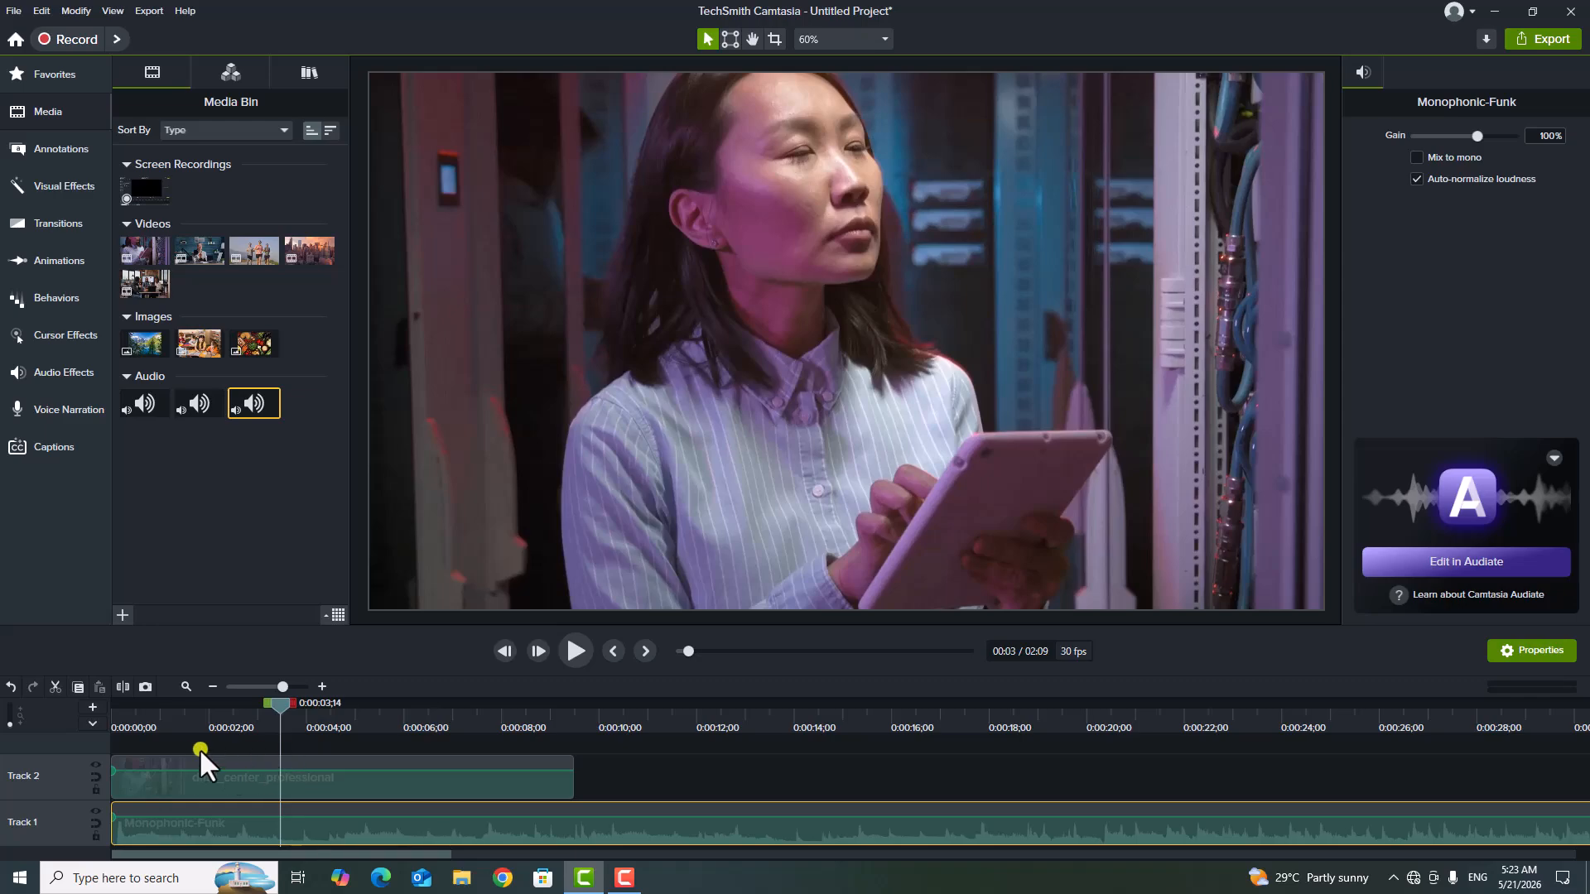
pyautogui.moveTo(281, 711); pyautogui.dragTo(231, 707)
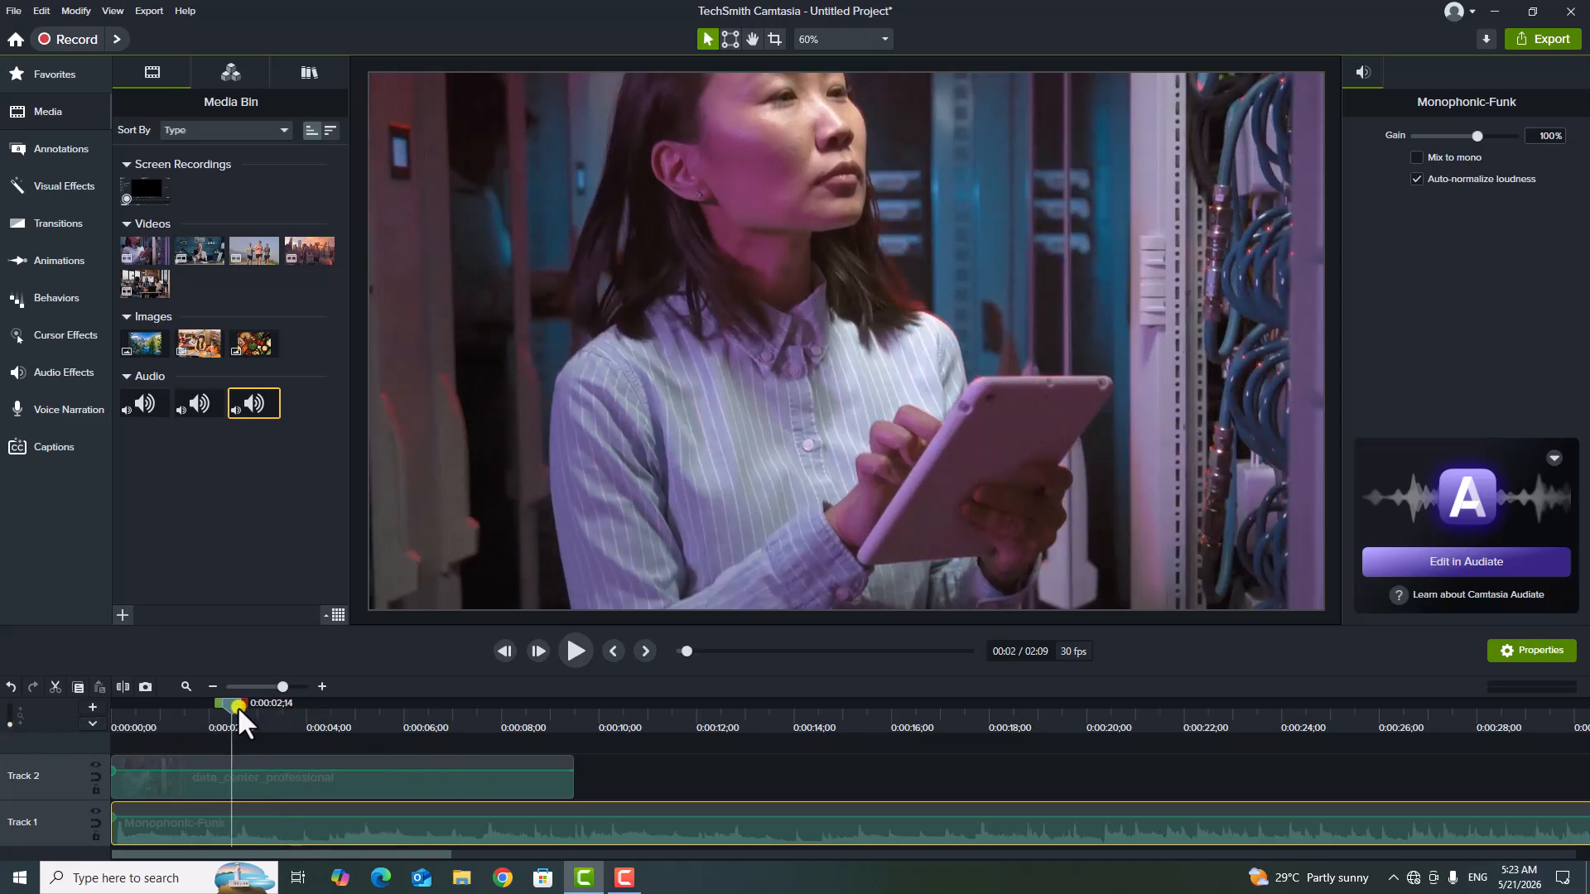
pyautogui.rightClick(58, 768)
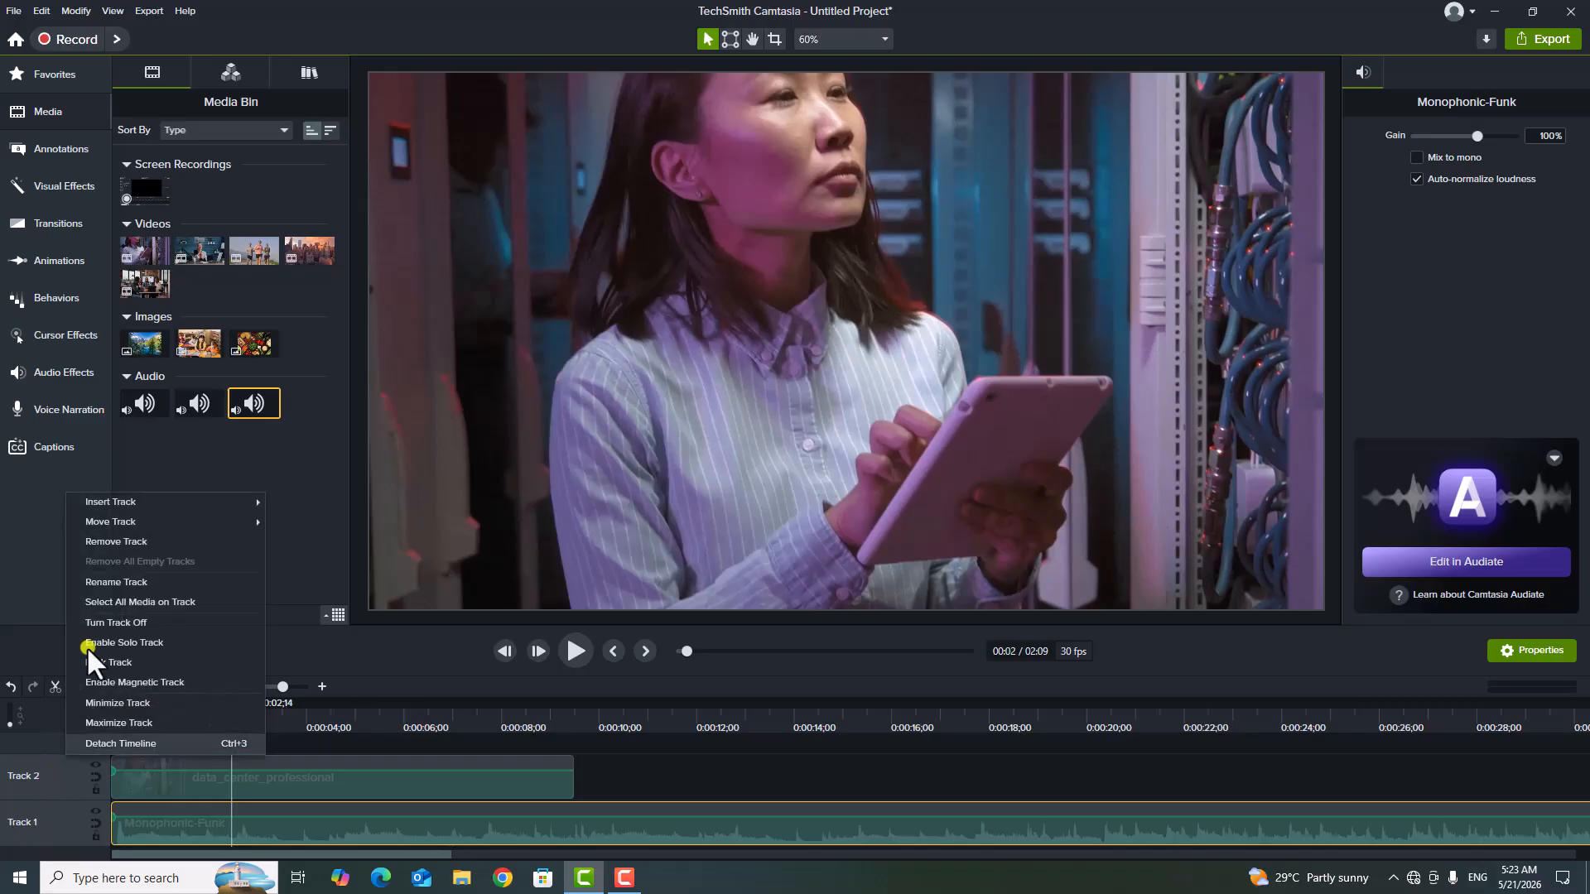
pyautogui.moveTo(129, 500)
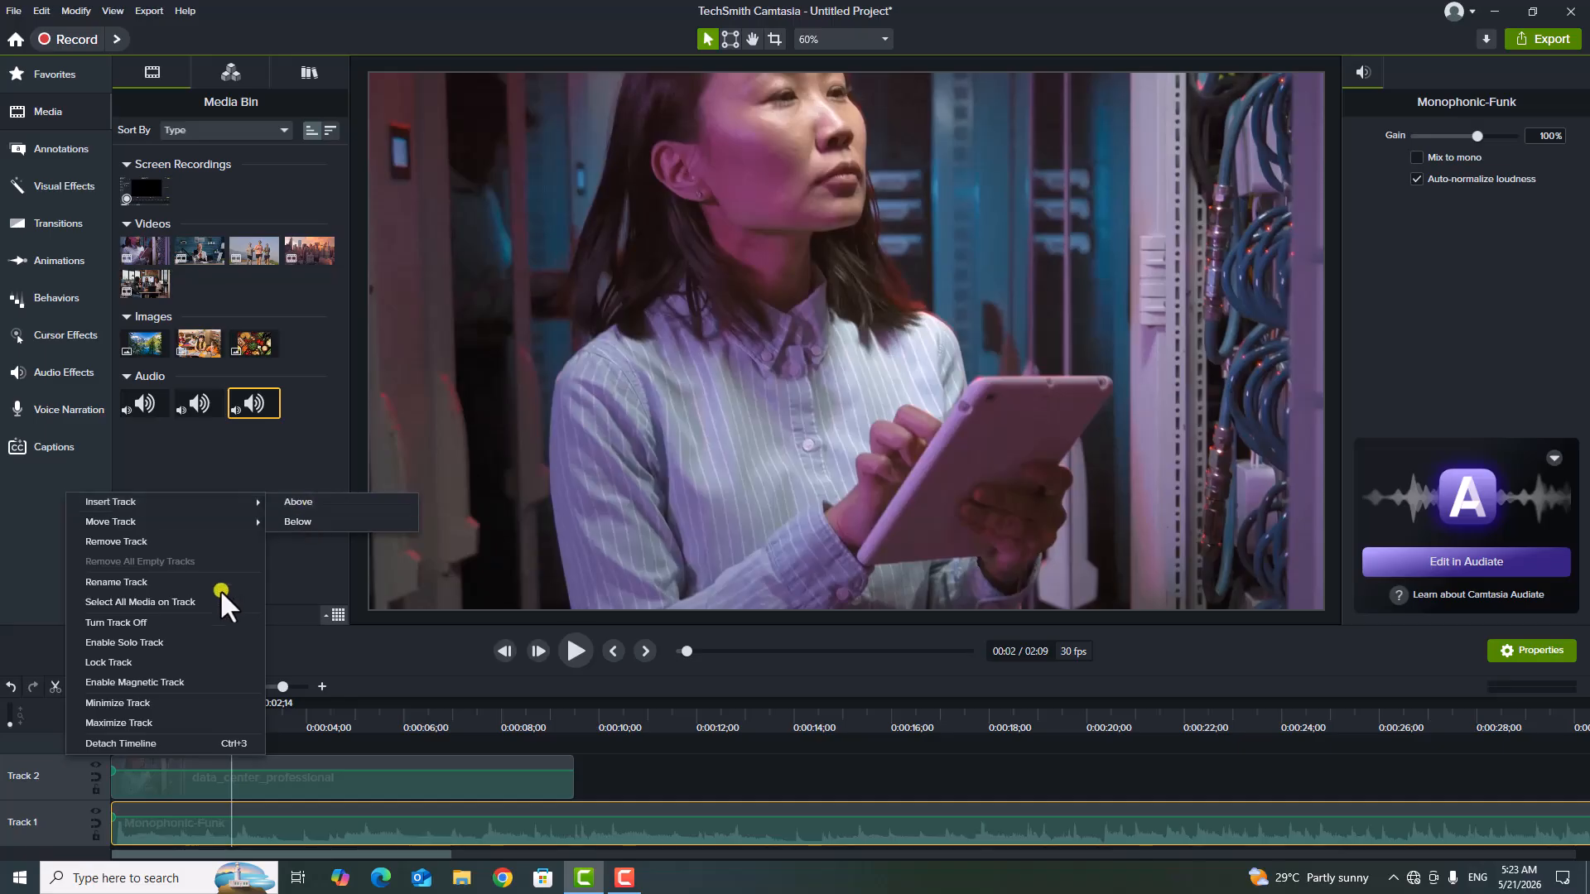
pyautogui.click(81, 764)
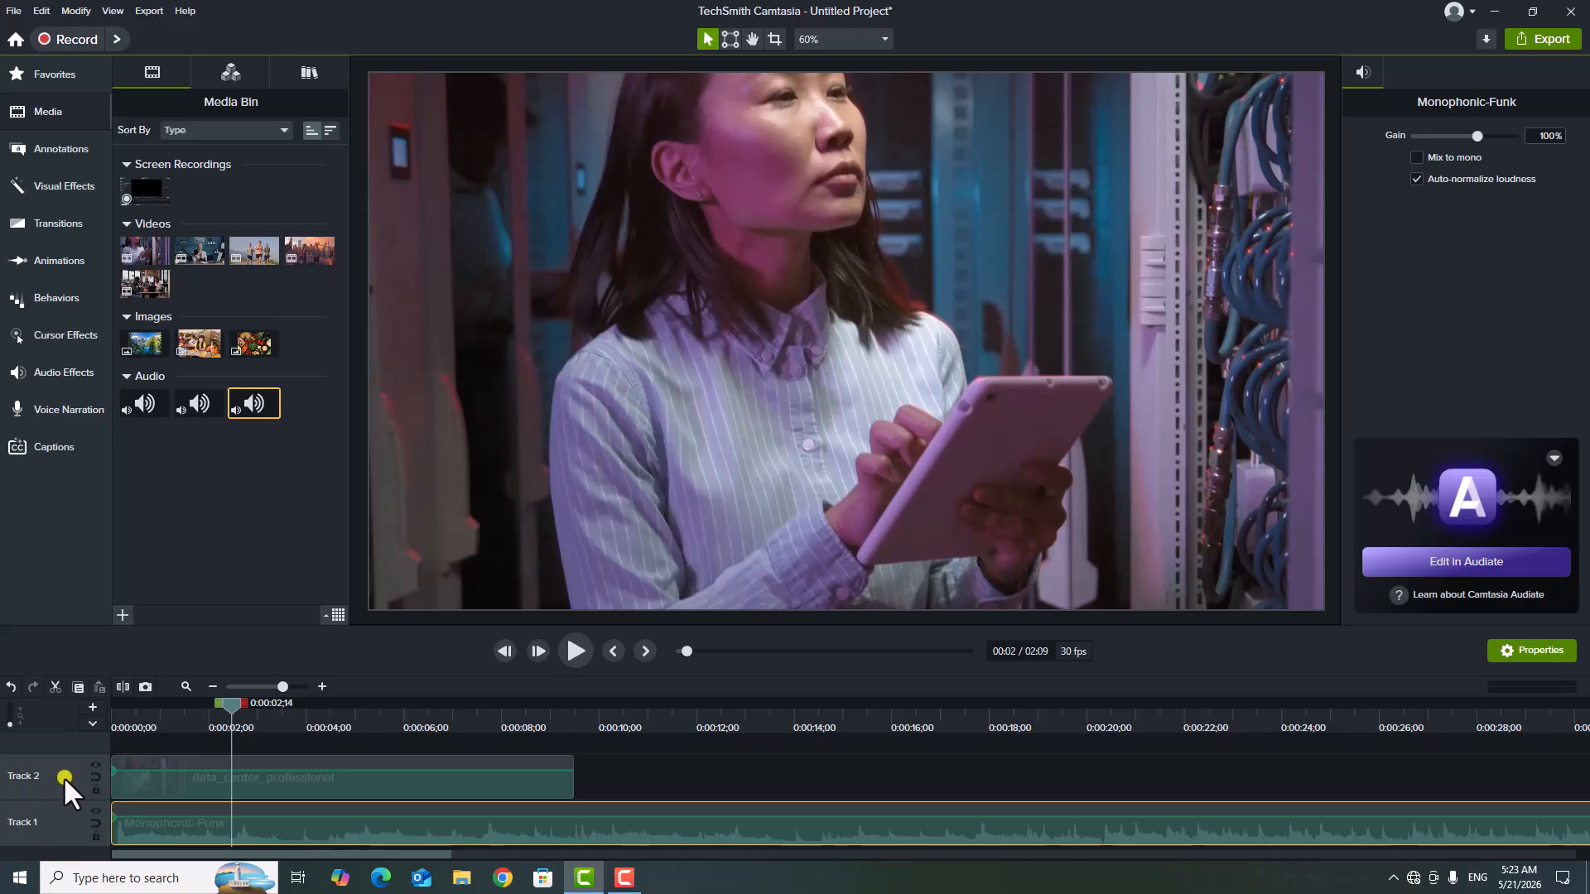
# Insert a new empty track above Track 2.
pyautogui.rightClick(63, 776)
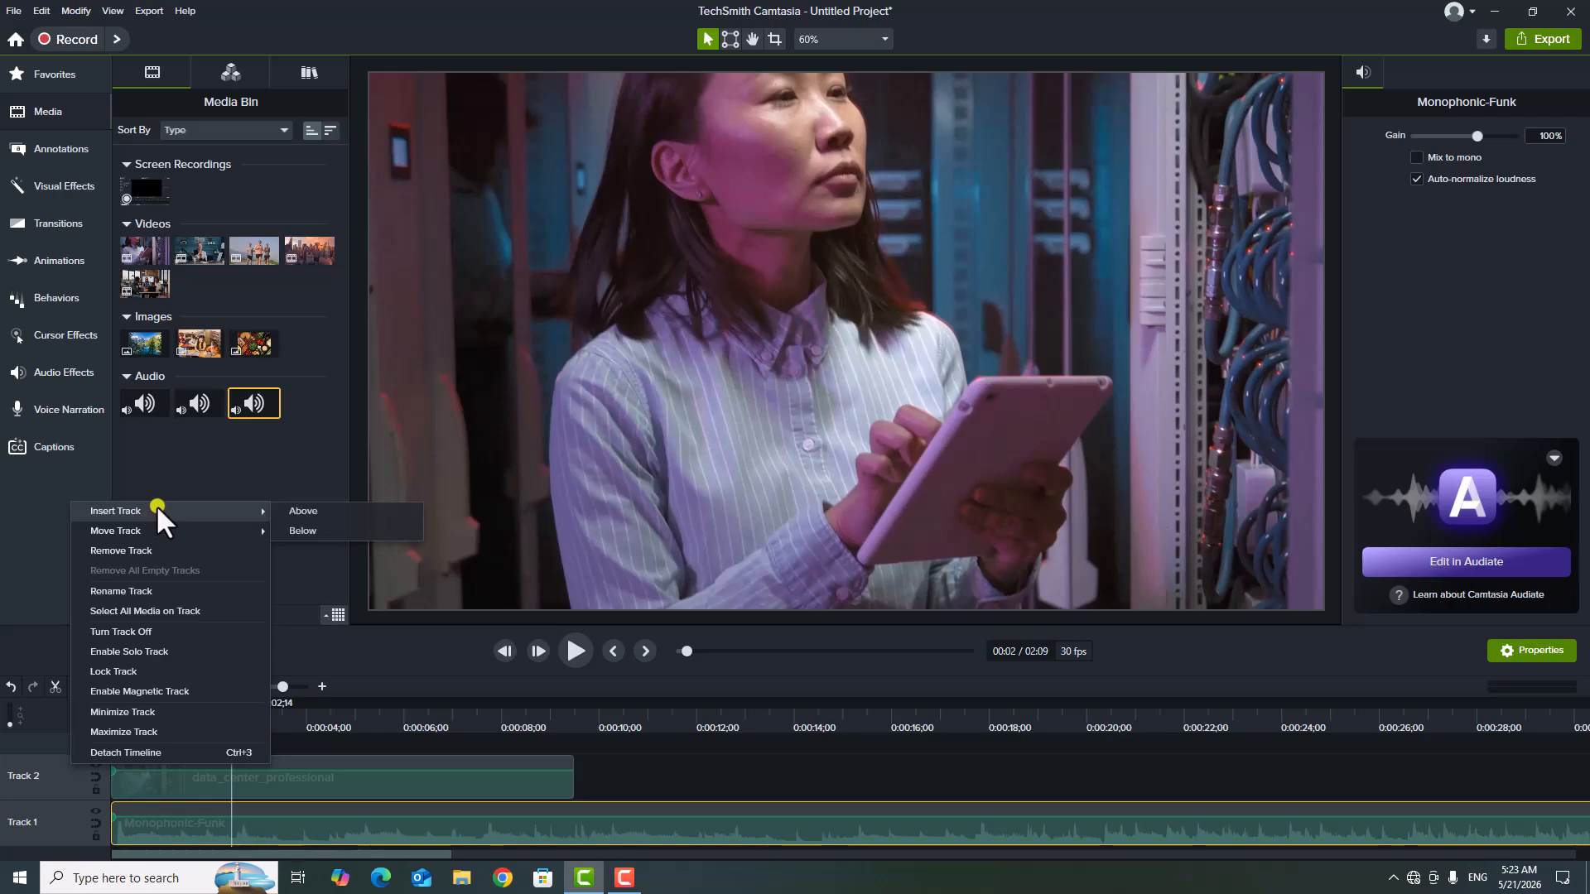
pyautogui.click(311, 509)
pyautogui.scroll(1, 579, 778)
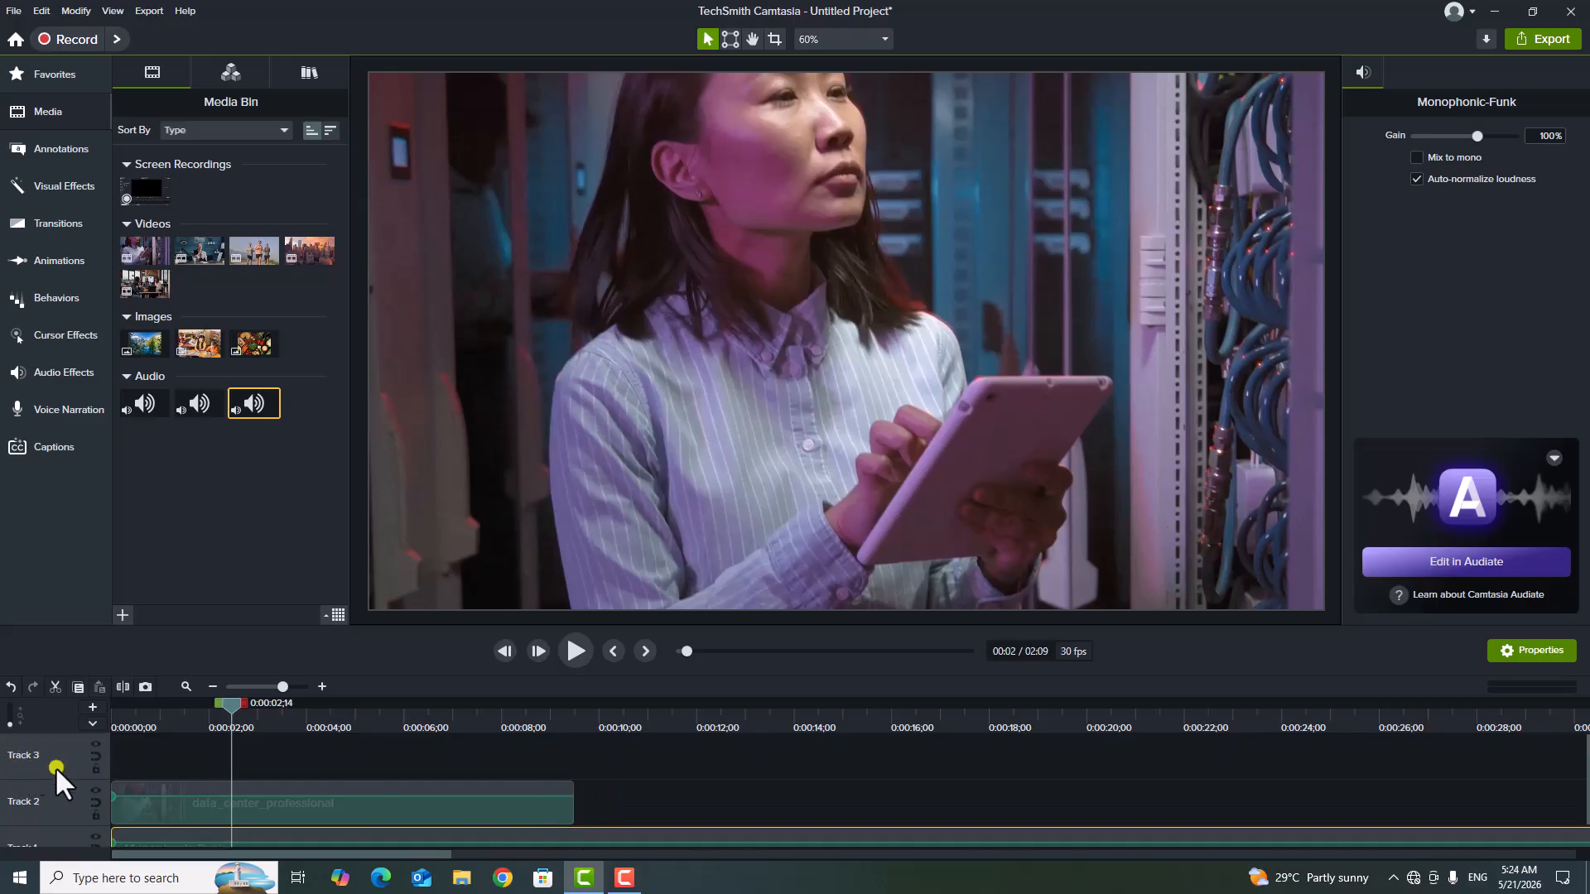
# Enlarge the timeline area upward so that all three tracks fit, and deselect the audio clip.
pyautogui.scroll(-1, 91, 774)
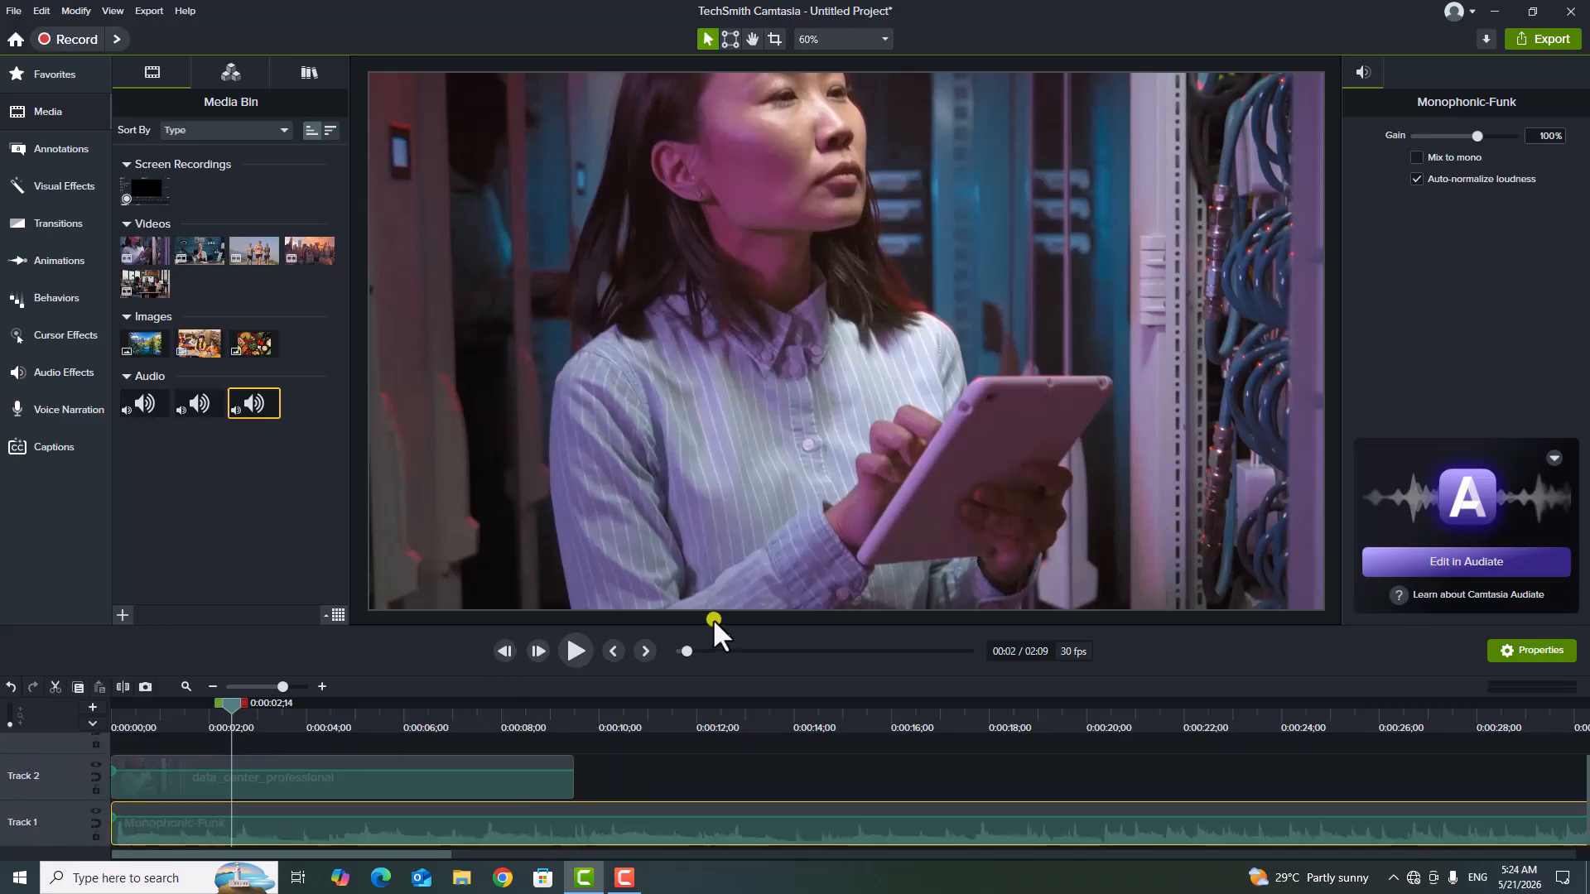
pyautogui.moveTo(713, 627); pyautogui.dragTo(712, 518)
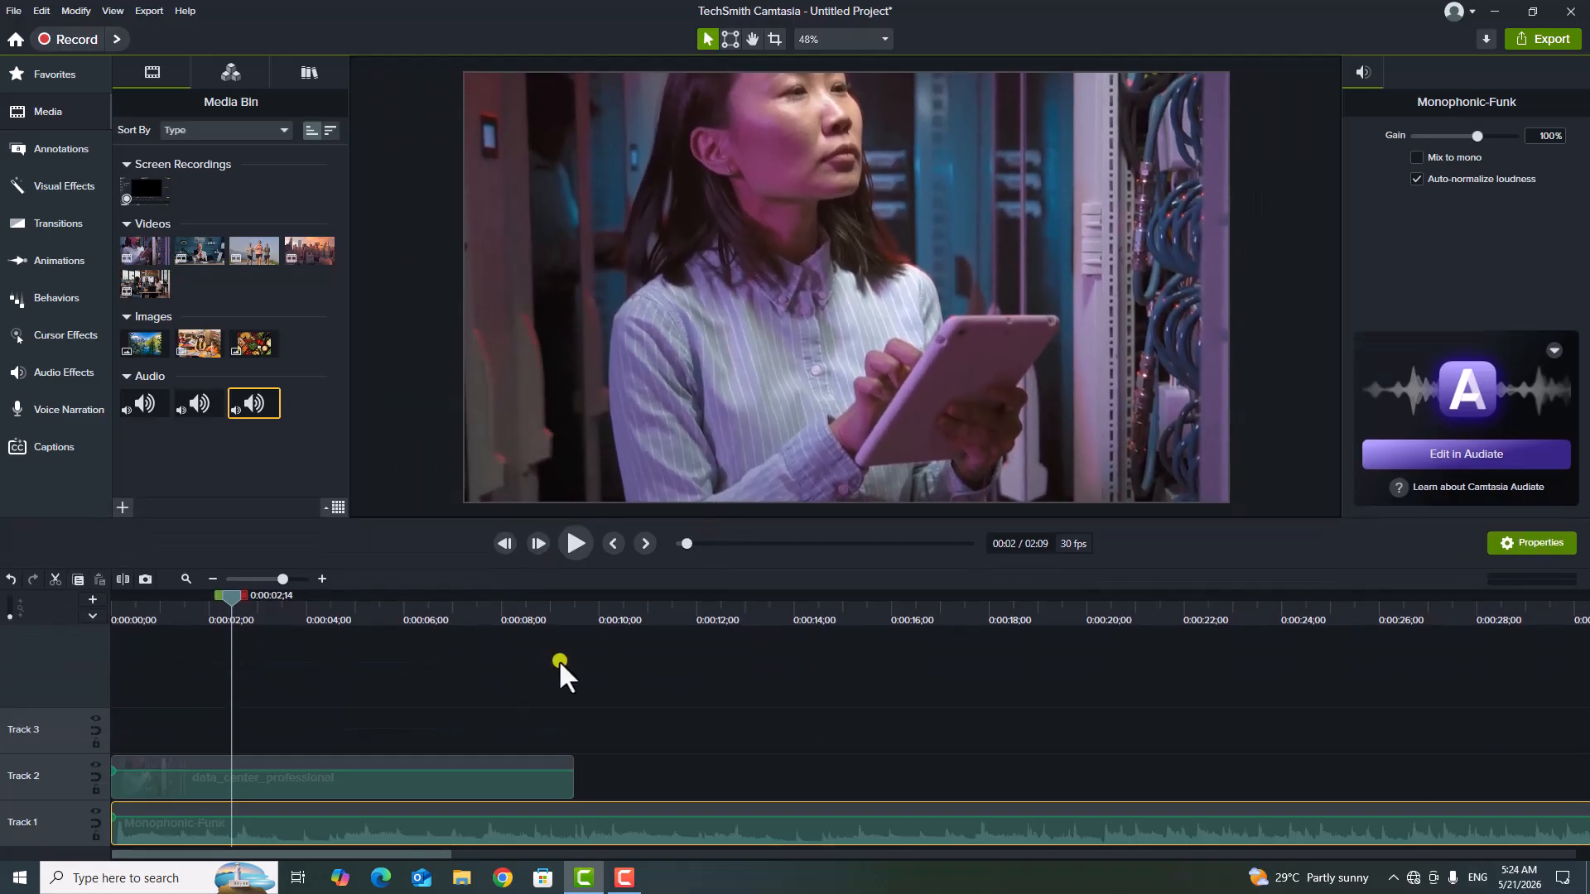
pyautogui.click(406, 673)
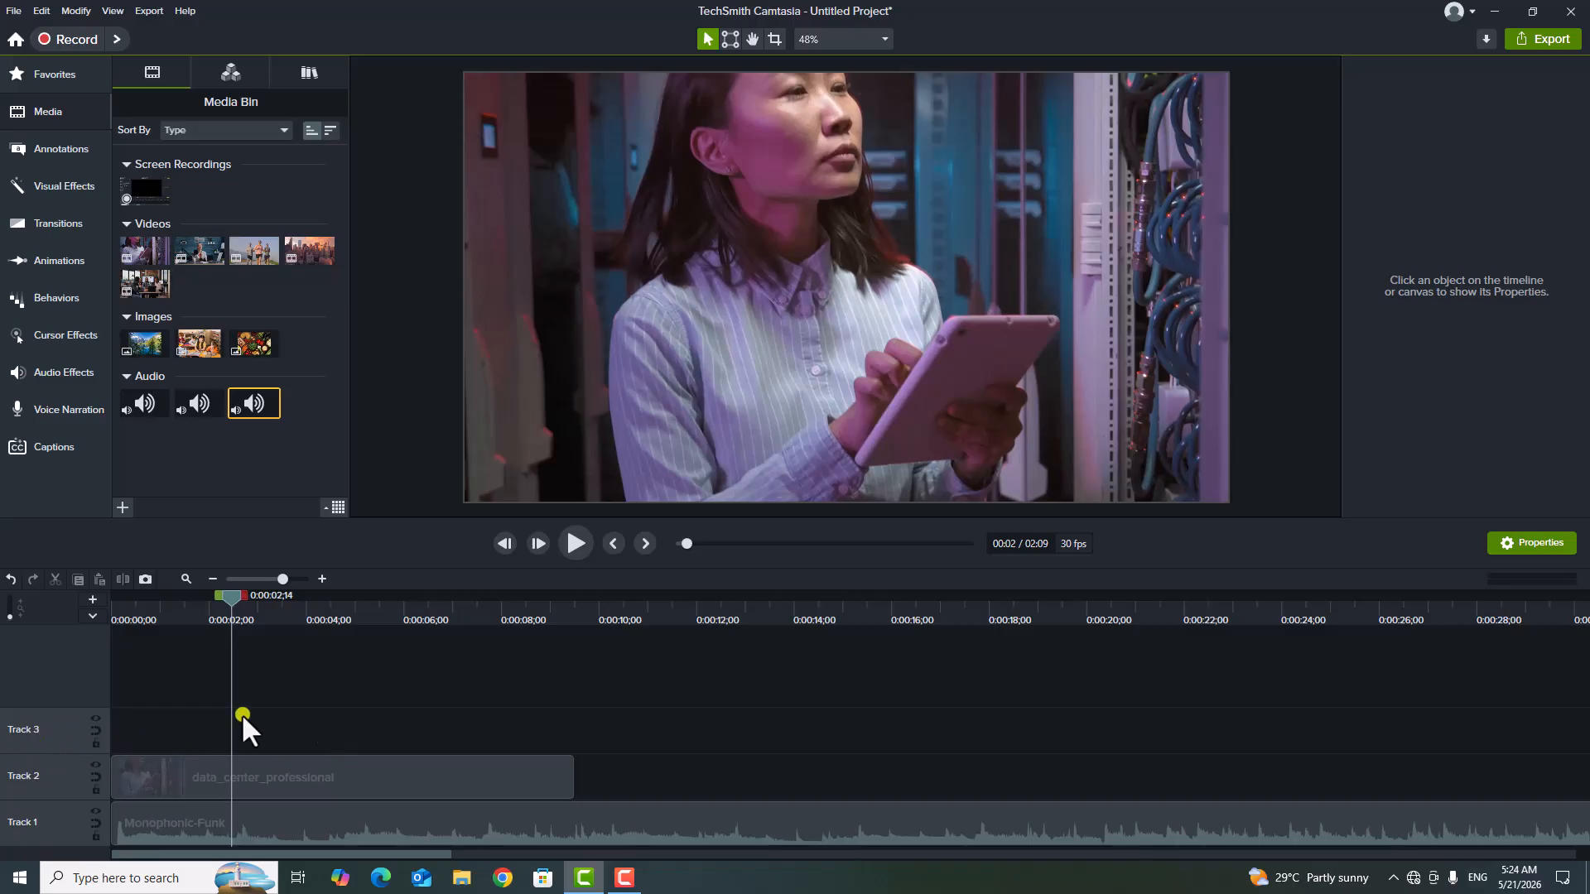
# Remove the empty Track 3 from the timeline.
pyautogui.rightClick(53, 734)
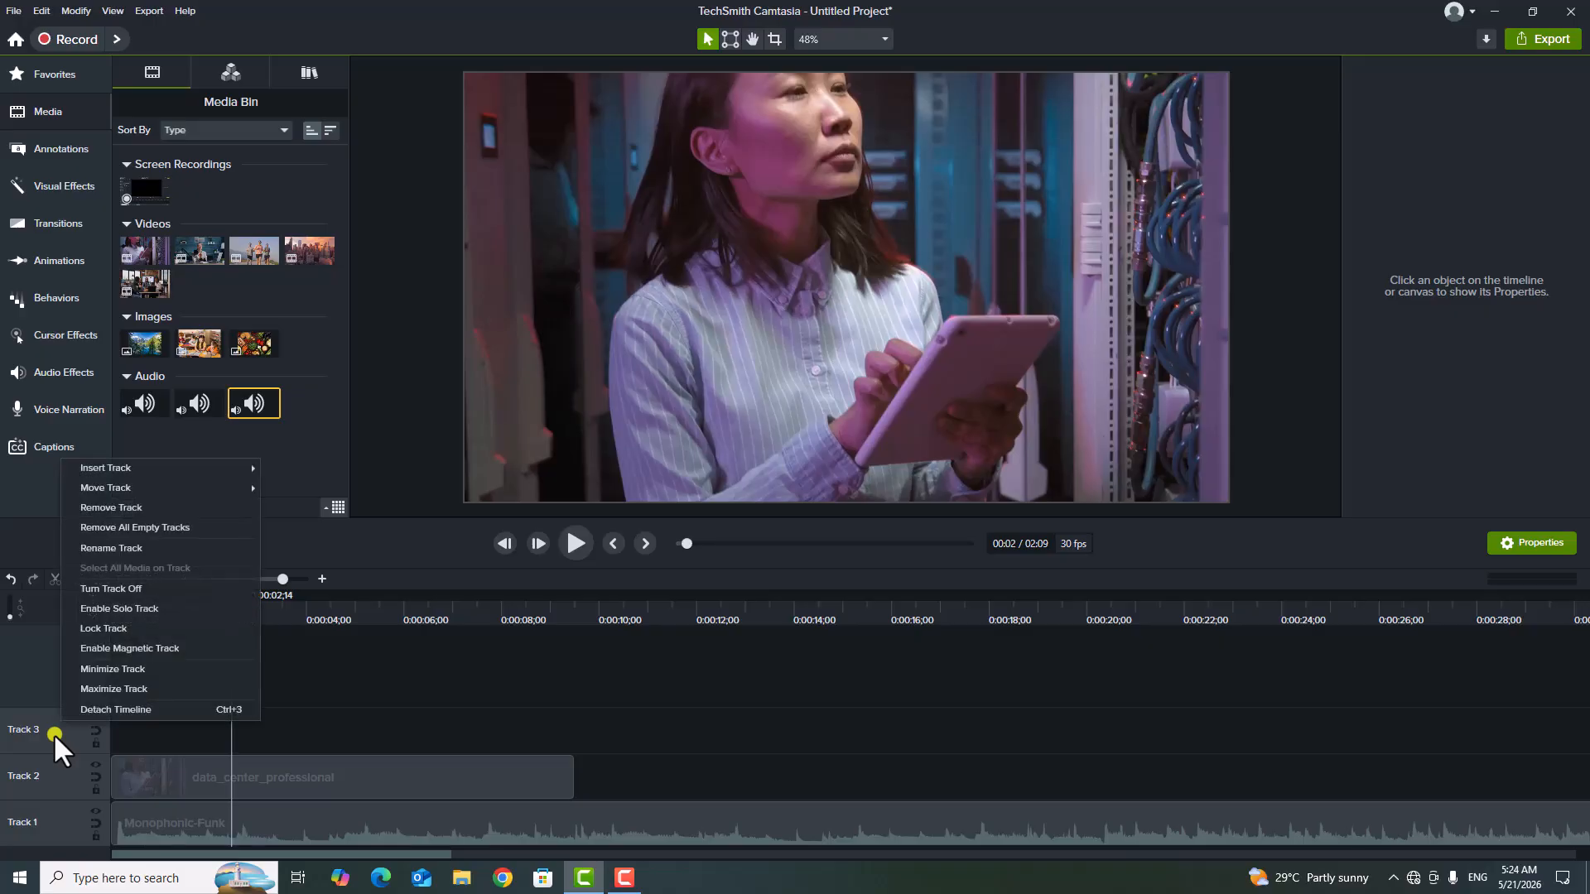
pyautogui.click(127, 505)
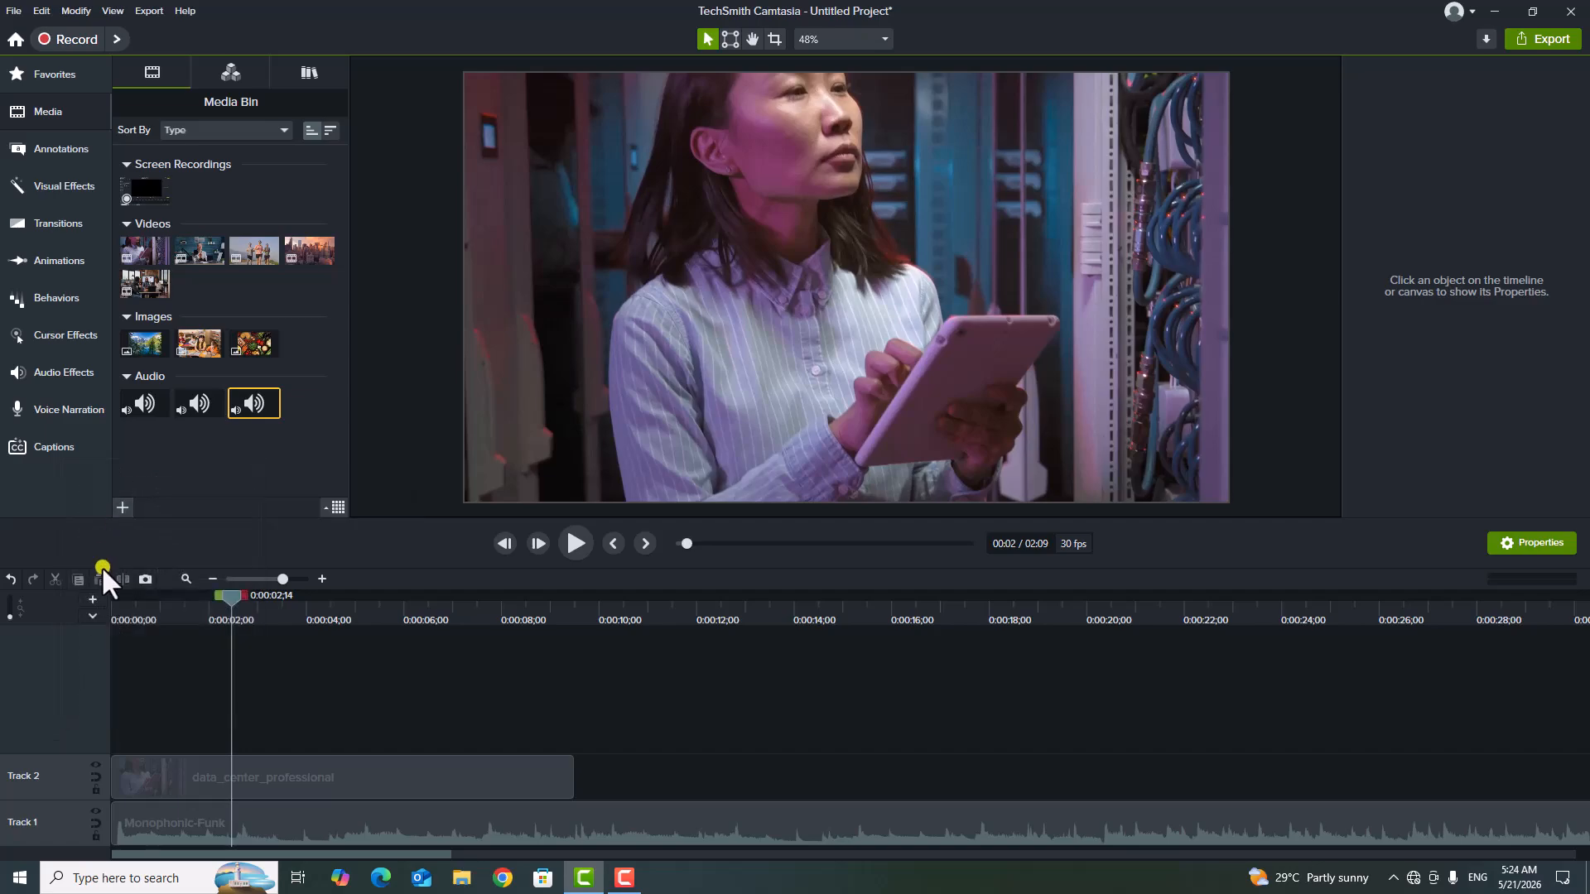
# Insert a new empty track below Track 2, between the video and the audio clip.
pyautogui.rightClick(61, 770)
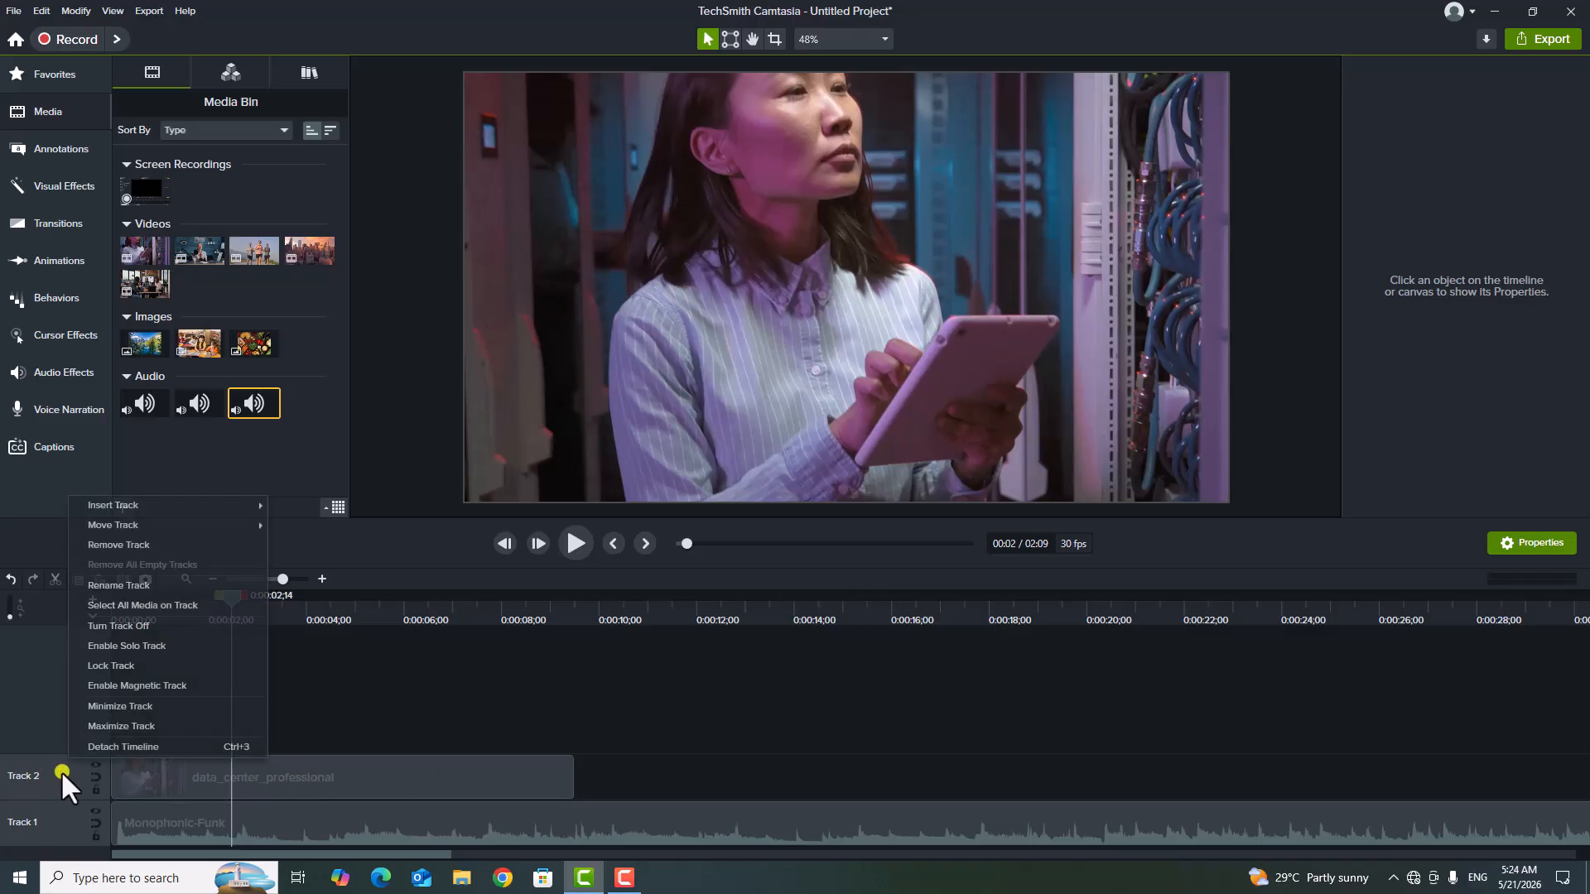
pyautogui.moveTo(145, 501)
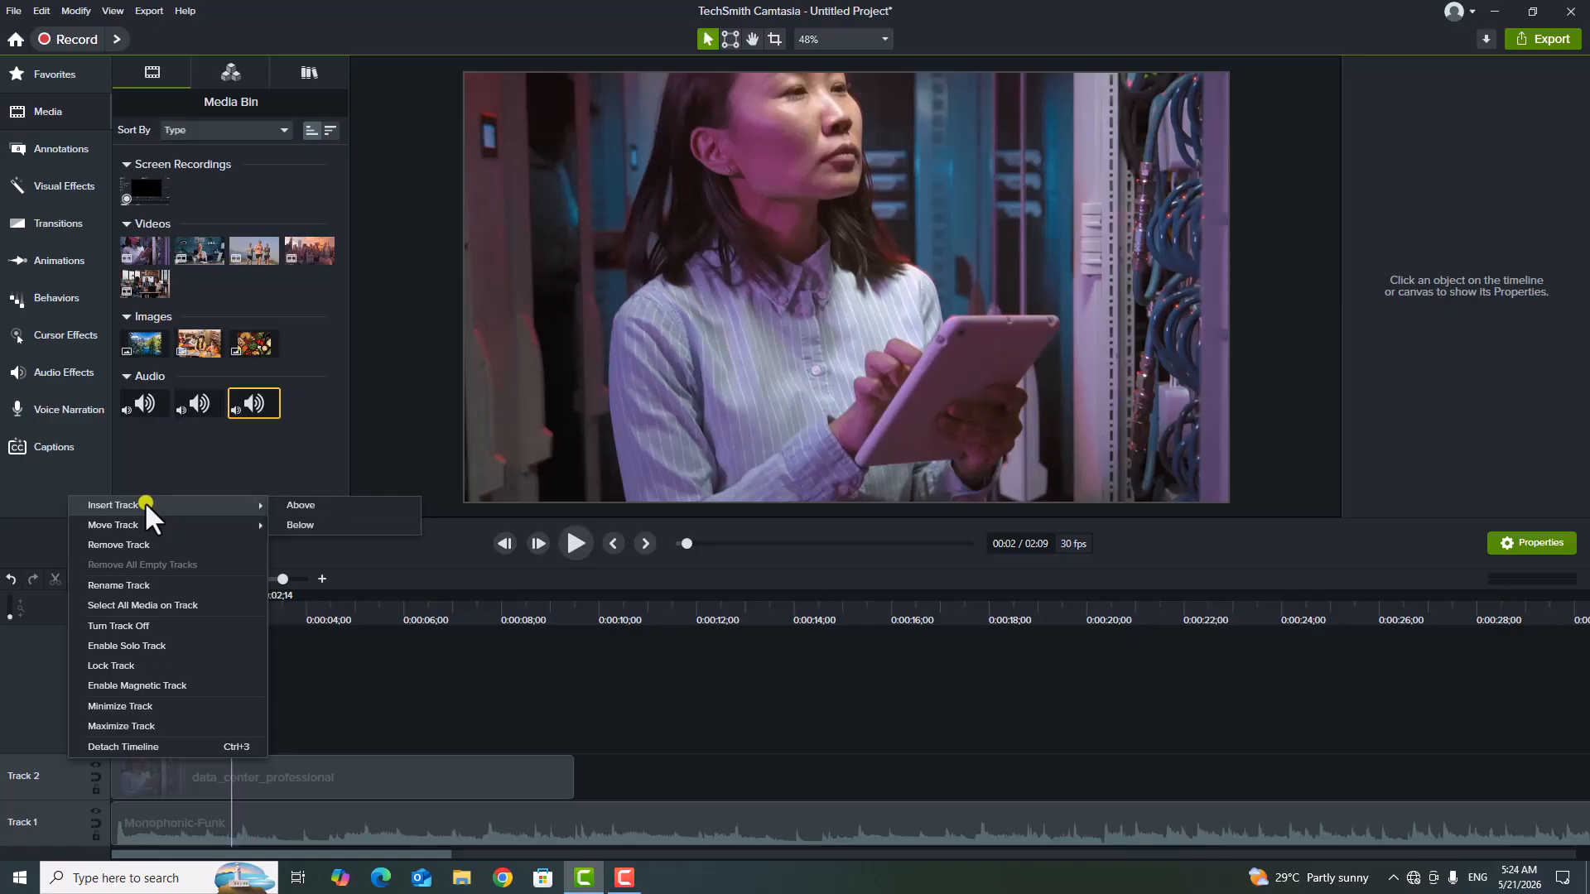
pyautogui.click(347, 525)
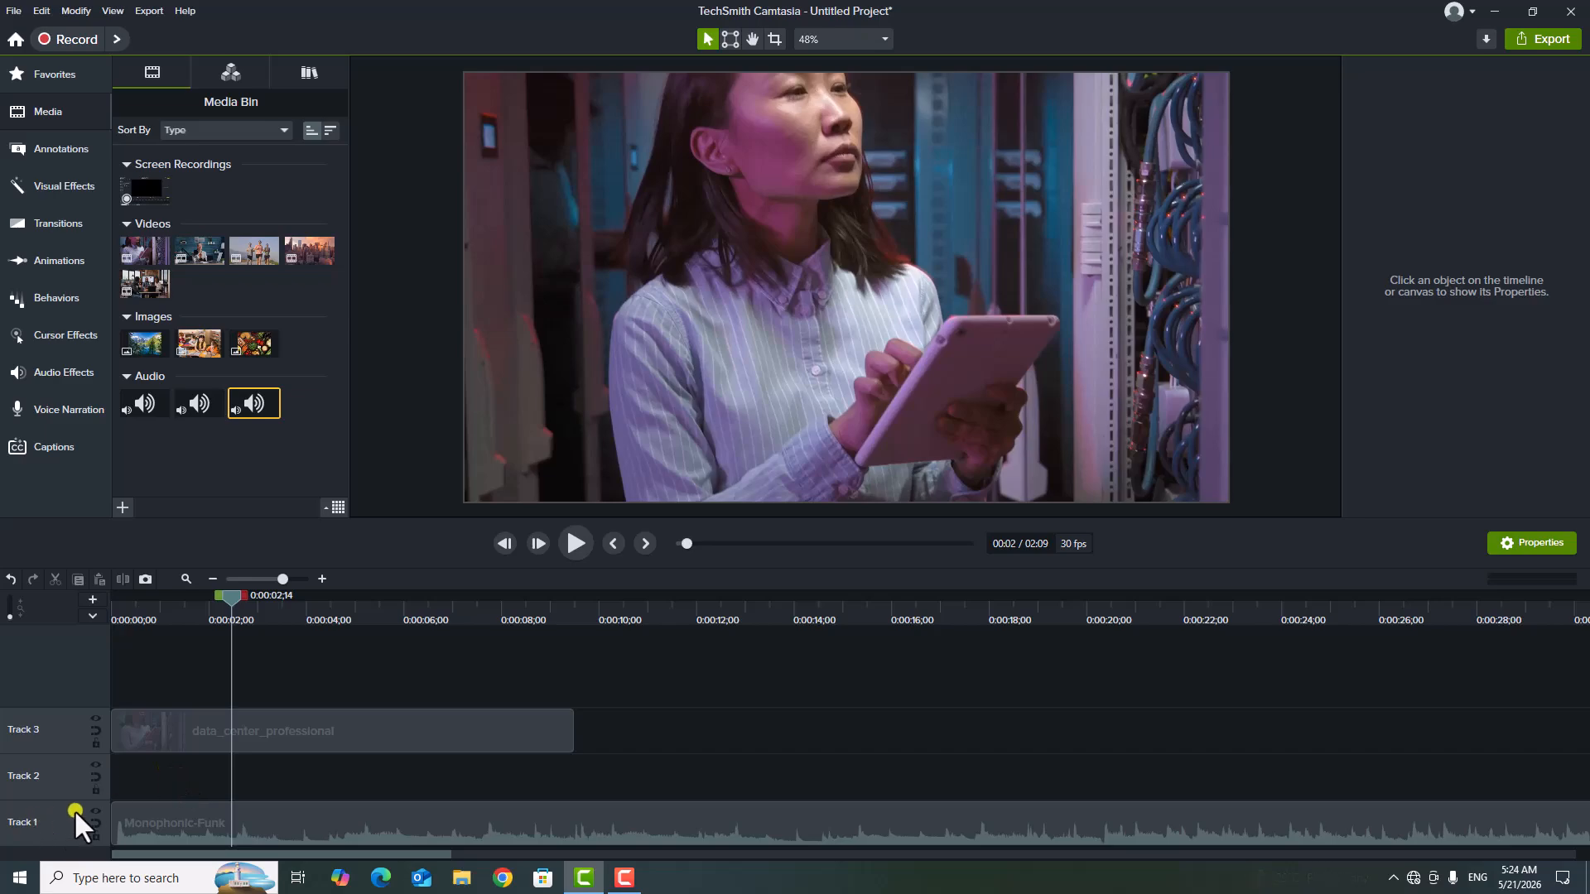
# Rename Track 1, which holds the audio clip, as Sound.
pyautogui.rightClick(27, 818)
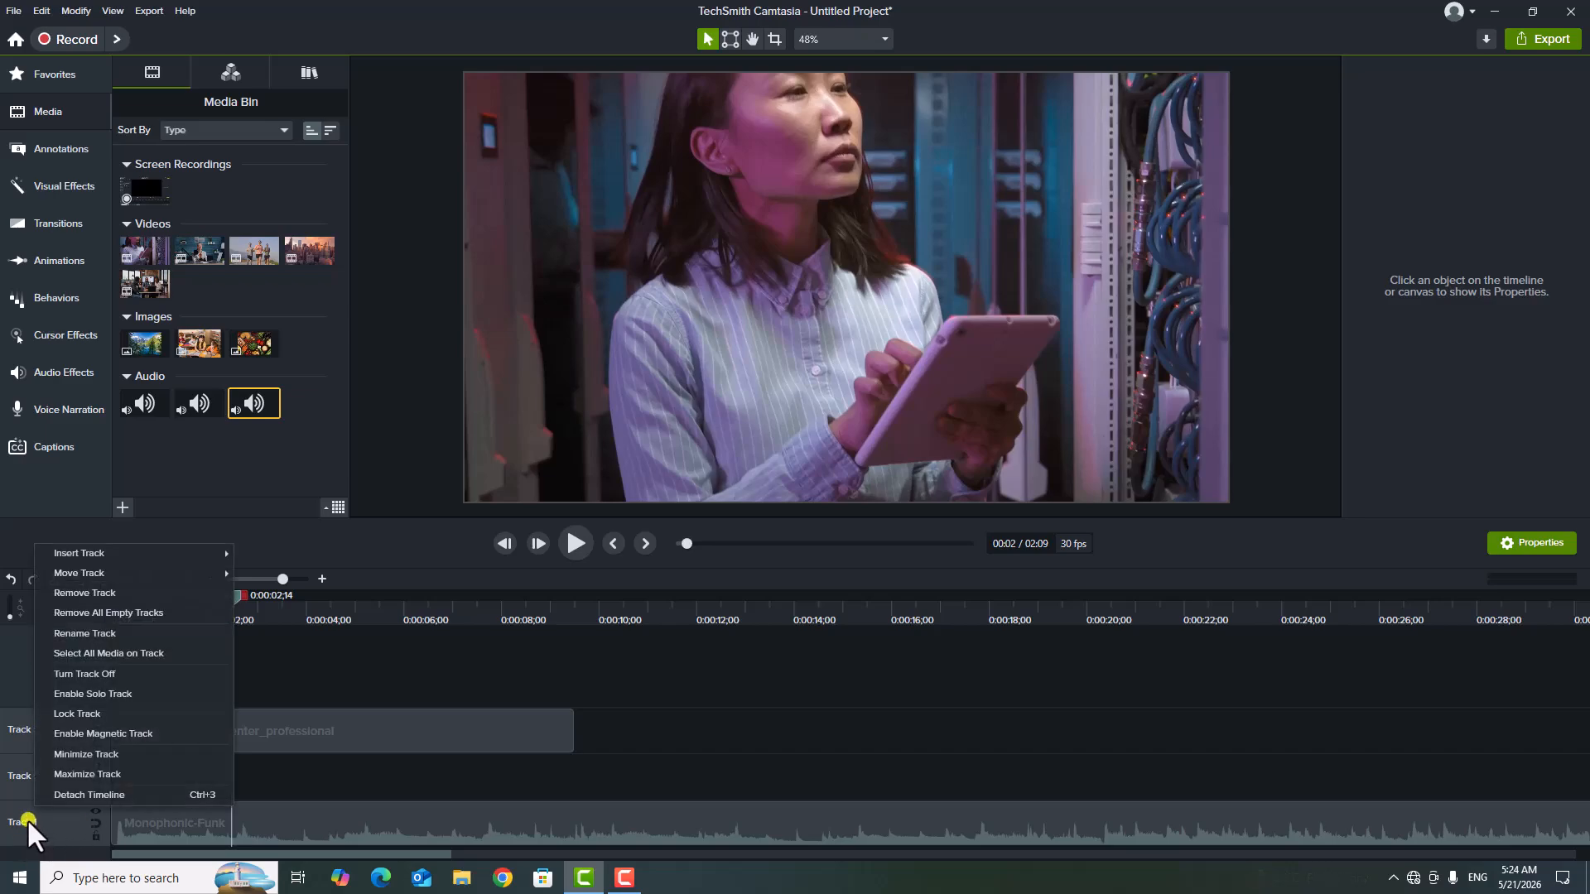
pyautogui.click(148, 633)
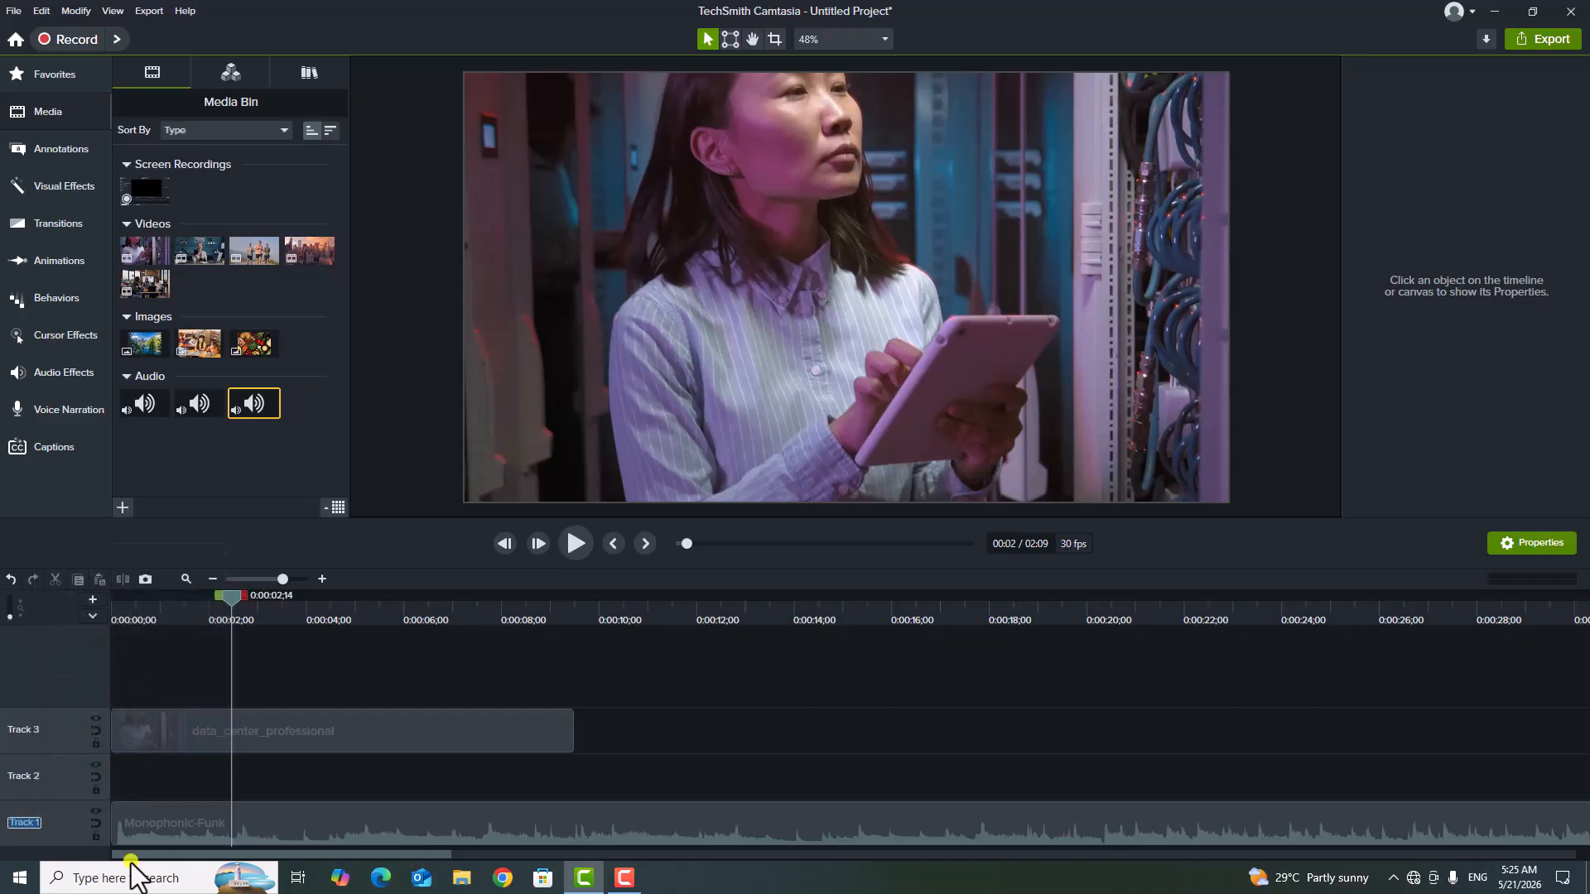
pyautogui.press('BackSpace')
pyautogui.write('Sound')
pyautogui.click(58, 763)
pyautogui.rightClick(33, 731)
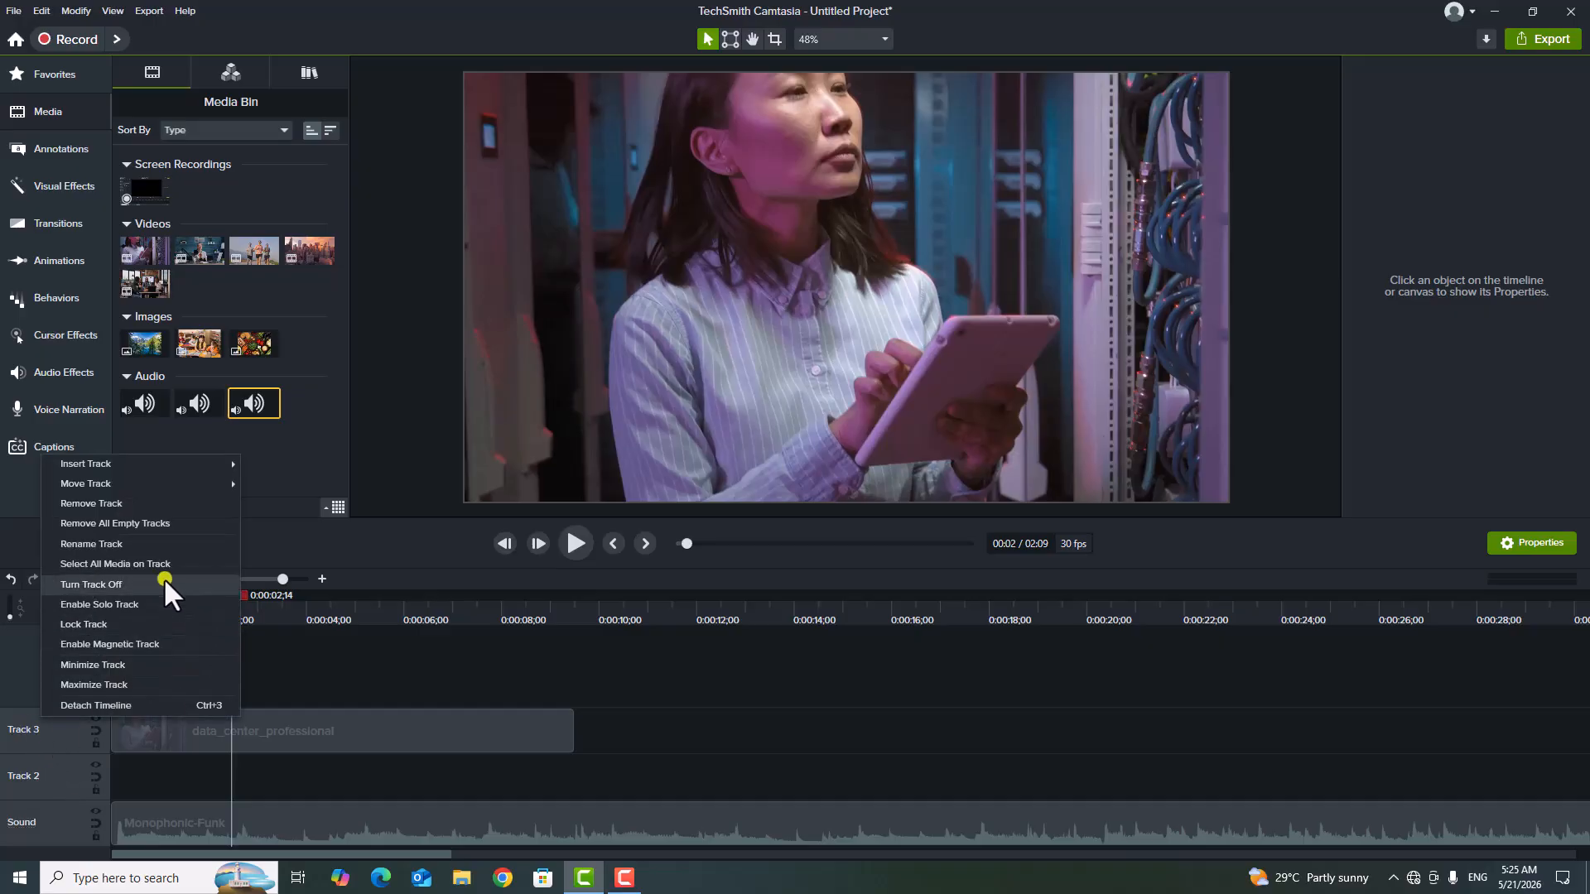
pyautogui.click(144, 502)
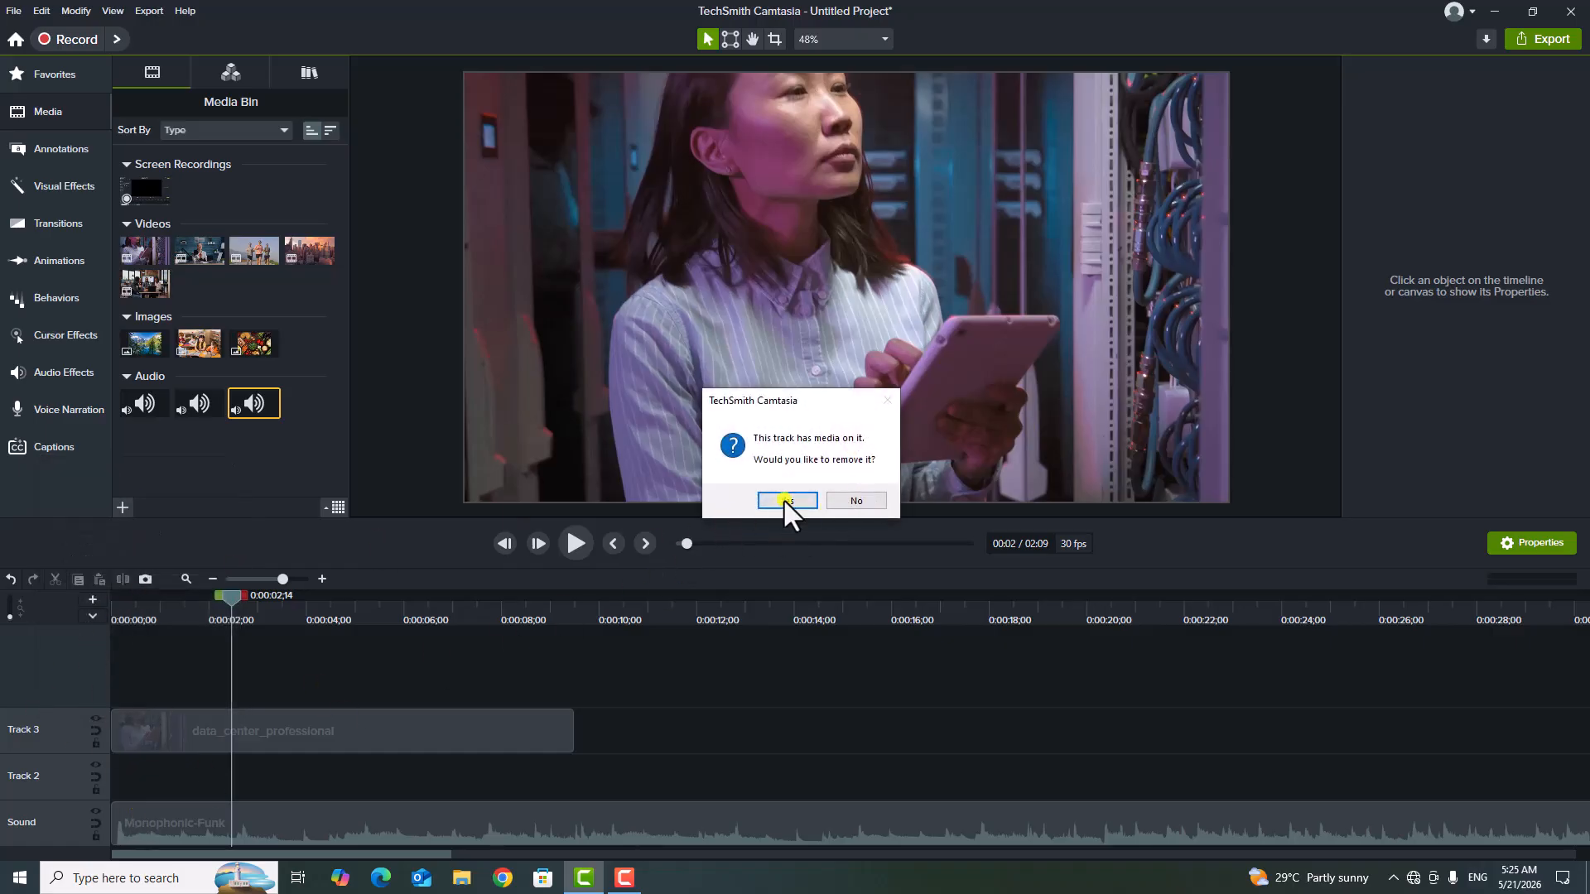
pyautogui.click(884, 500)
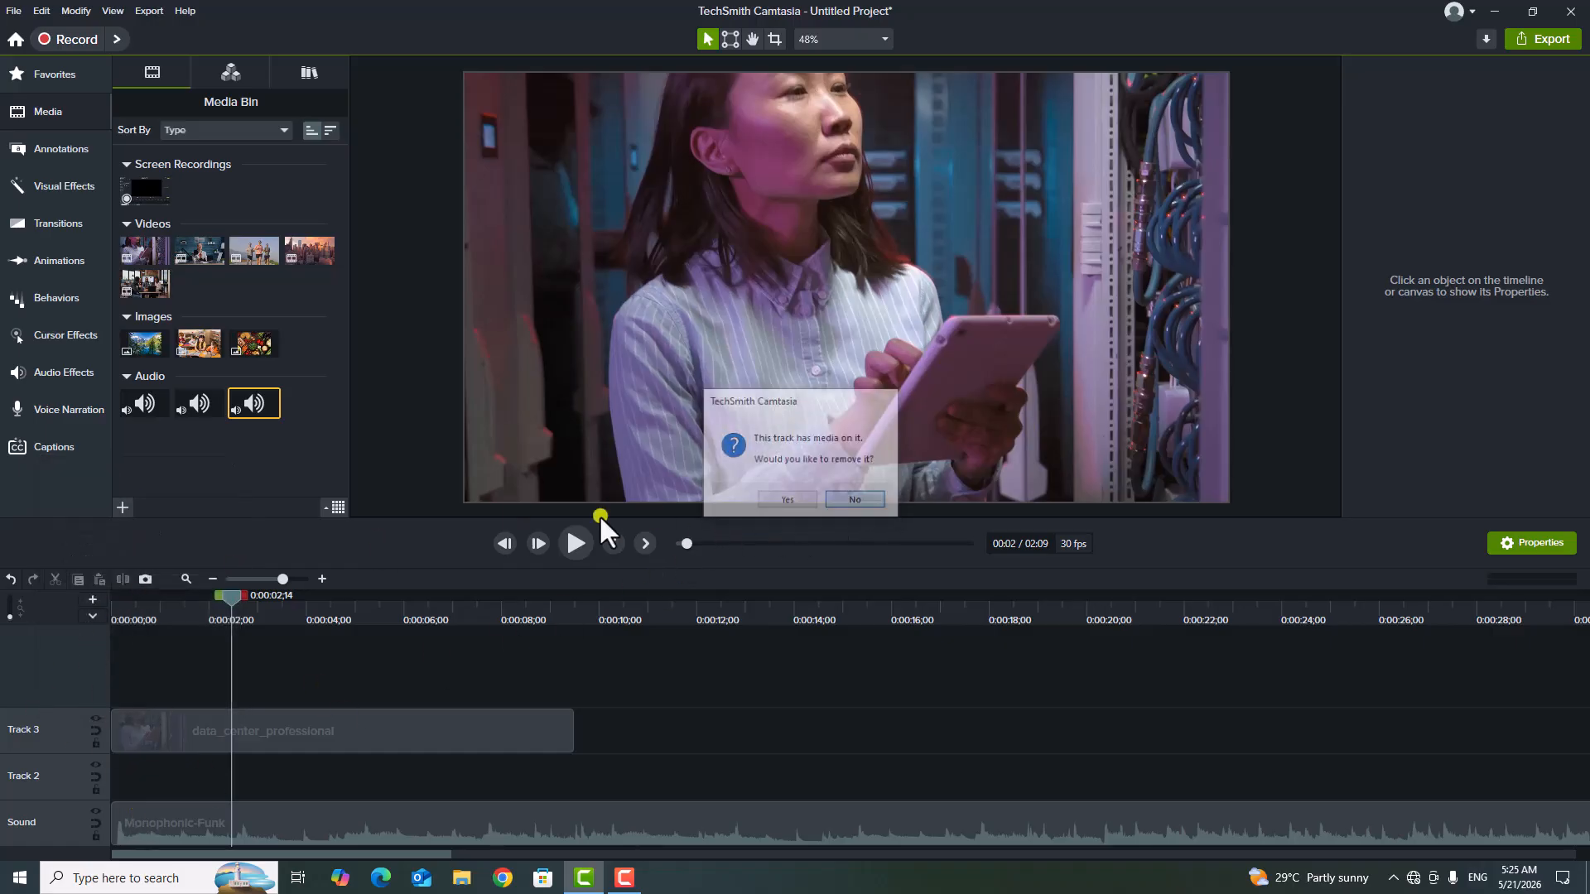
# Rename Track 3, which holds the data_center_professional clip, as Video.
pyautogui.rightClick(48, 729)
pyautogui.click(128, 543)
pyautogui.write('V')
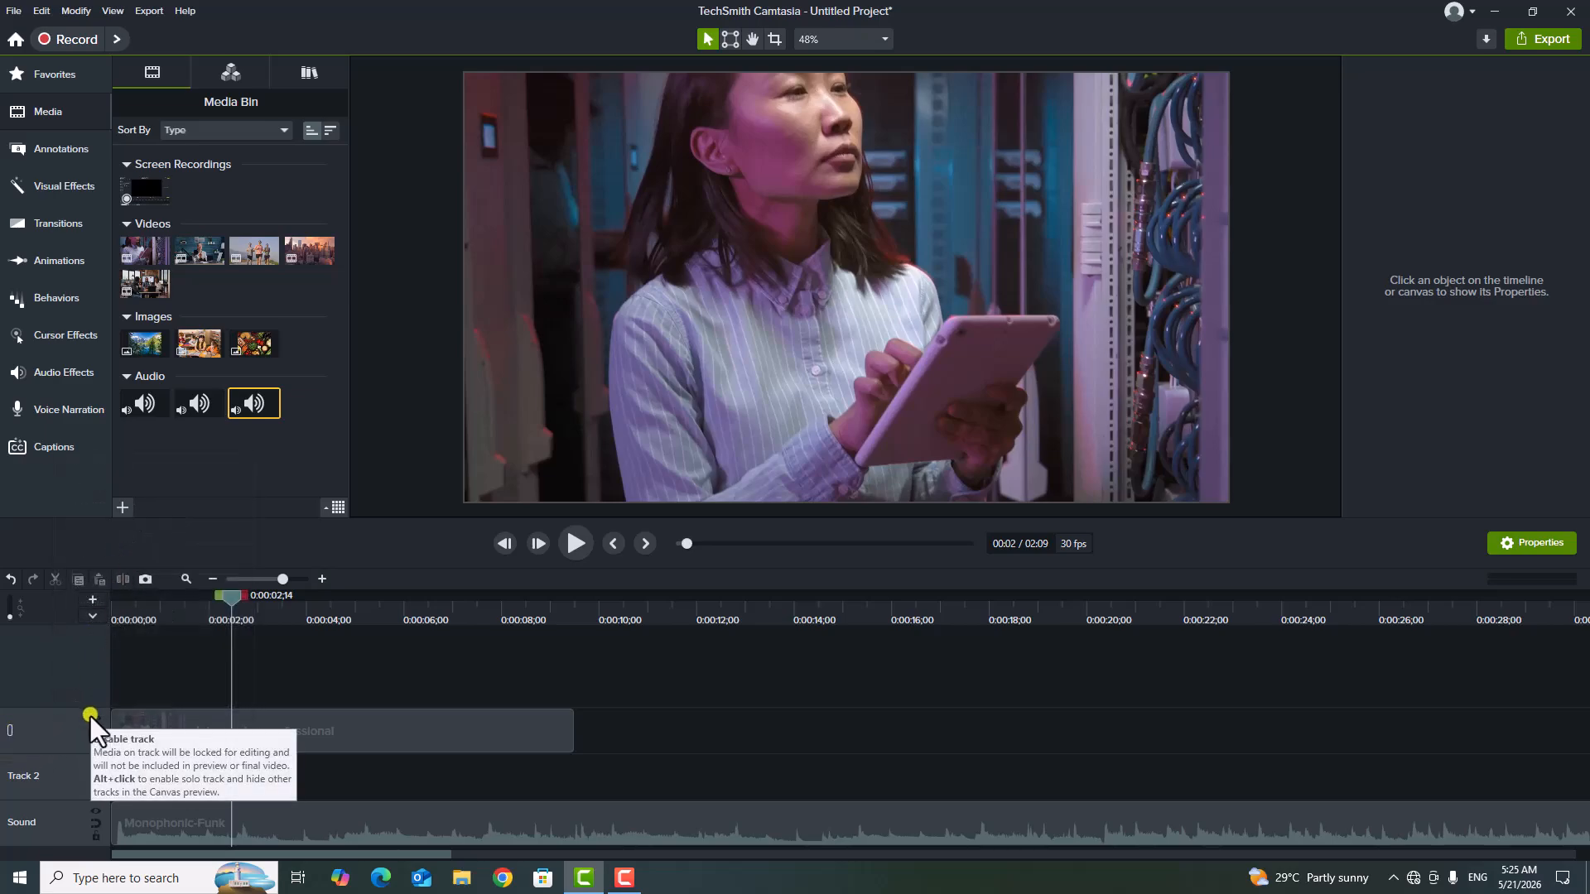
pyautogui.write('ideo')
pyautogui.press('Return')
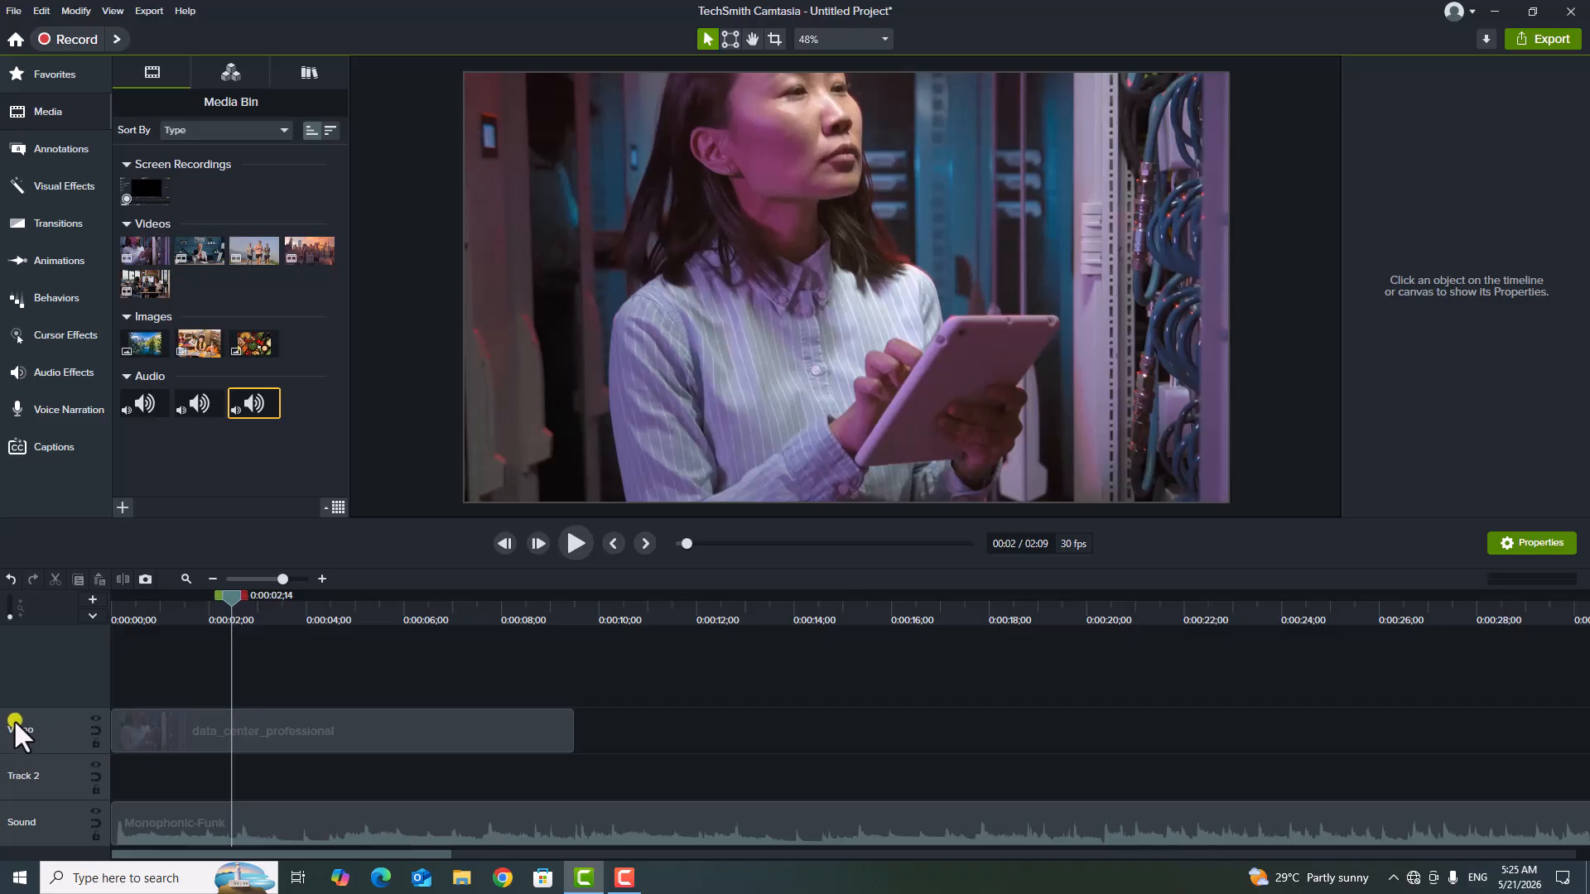
# Rename the empty Track 2 as Image.
pyautogui.rightClick(62, 772)
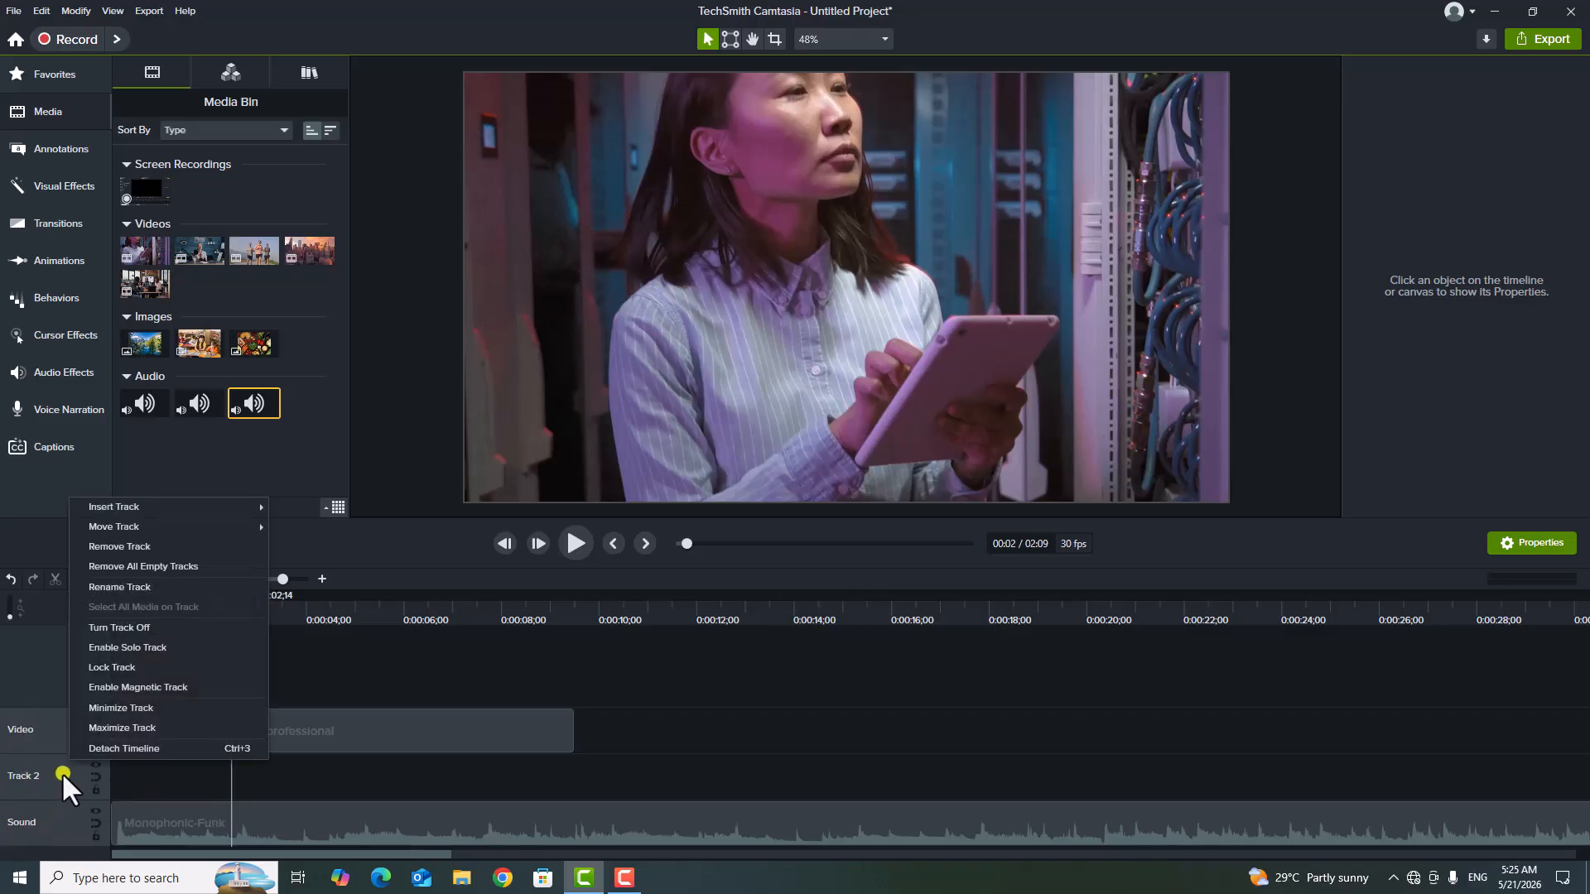
pyautogui.click(127, 586)
pyautogui.press('BackSpace')
pyautogui.write('Image')
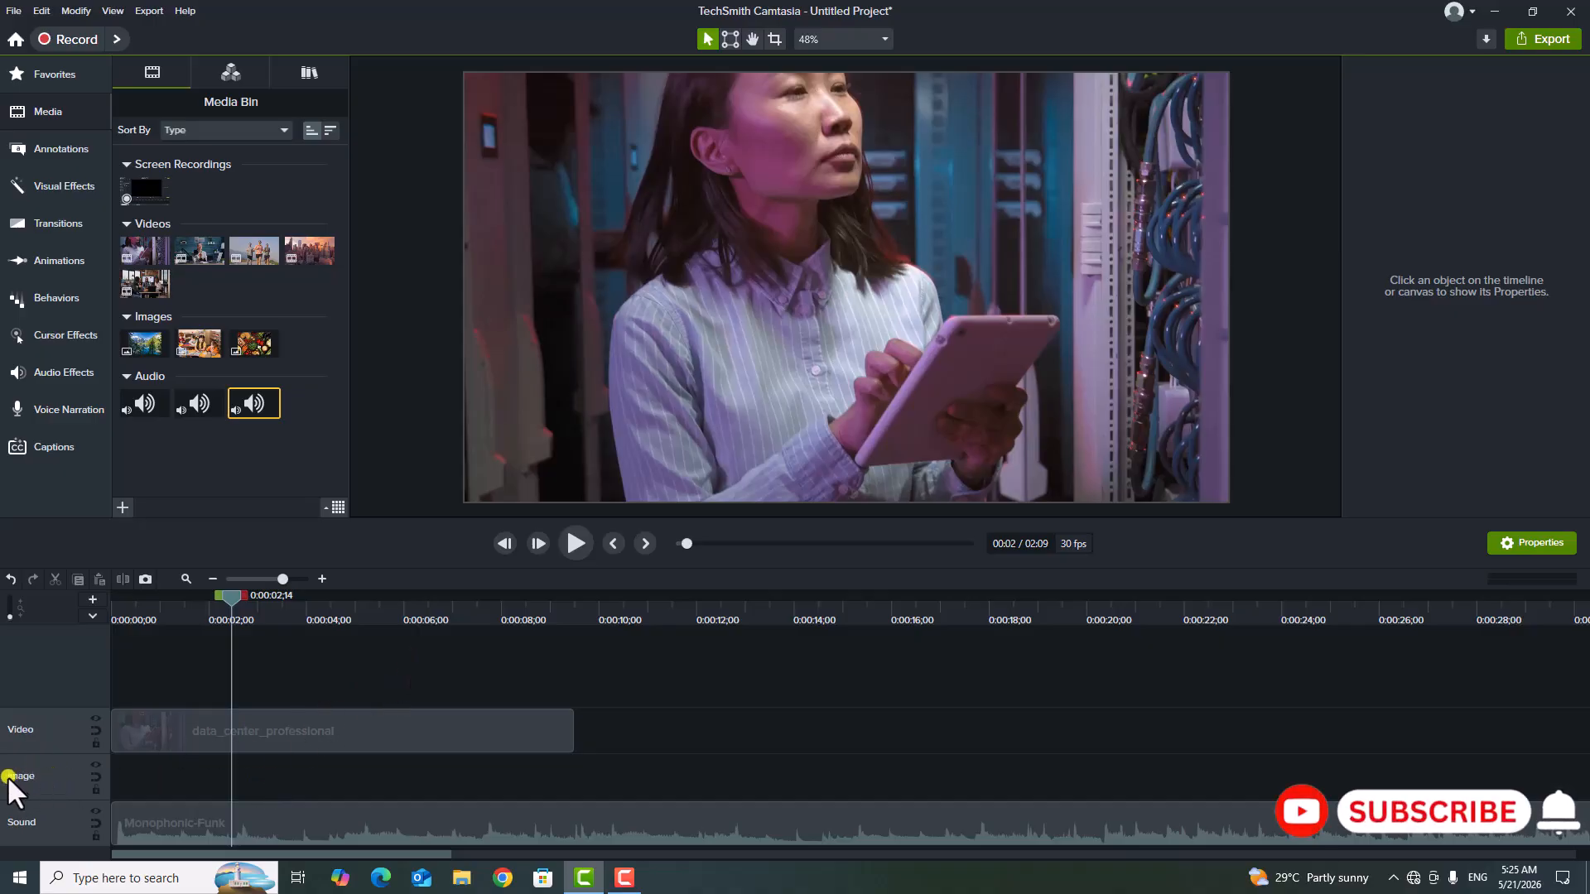
# Move the Video track down one position, below the Image track.
pyautogui.rightClick(48, 733)
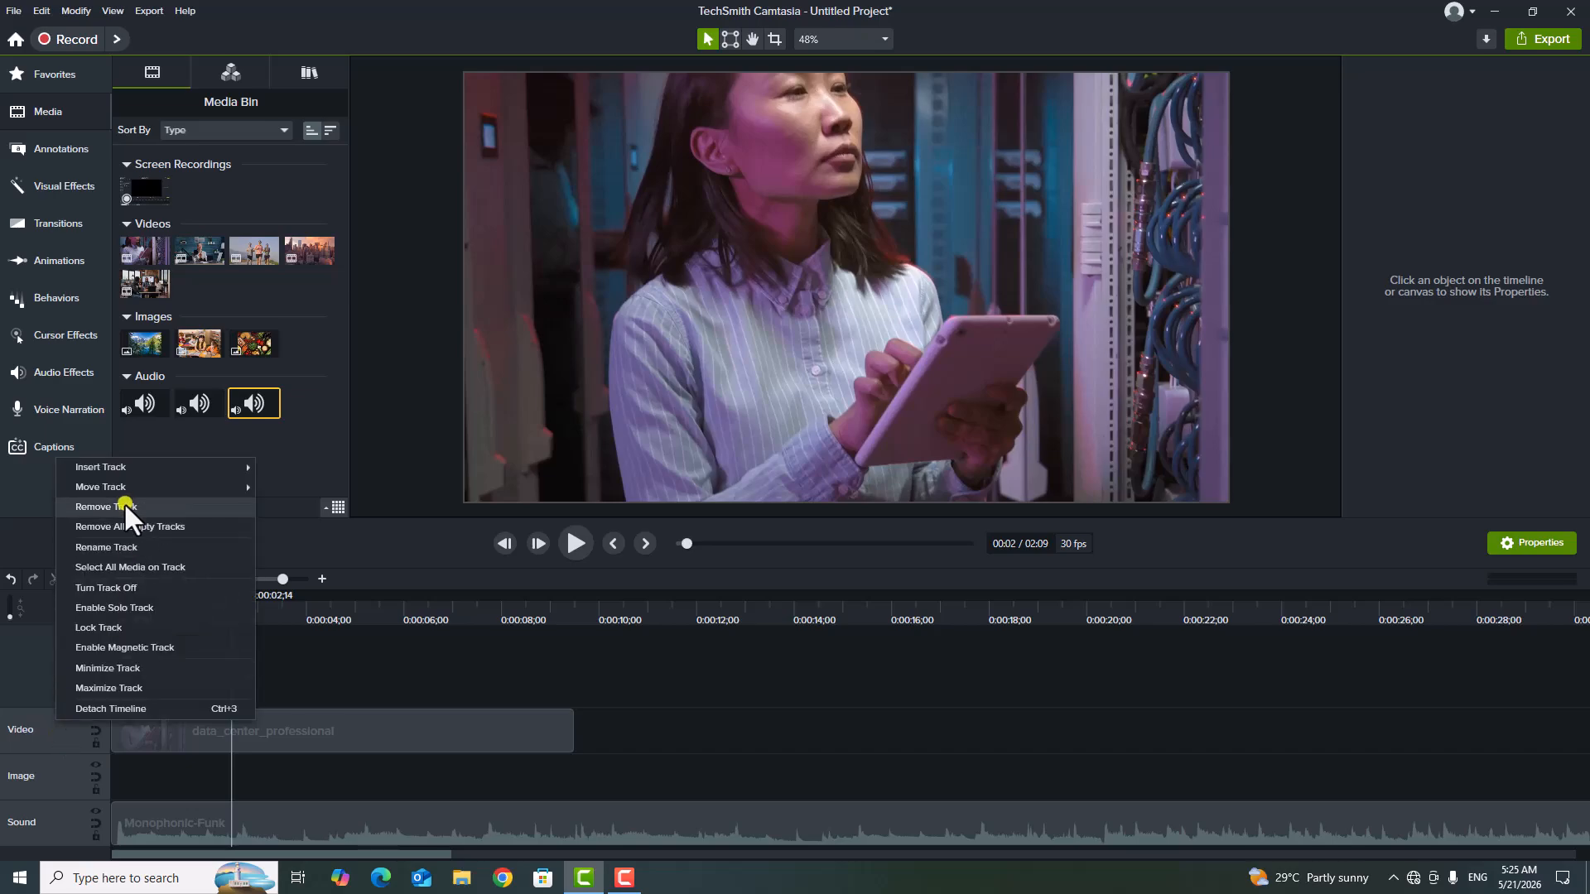
pyautogui.moveTo(151, 483)
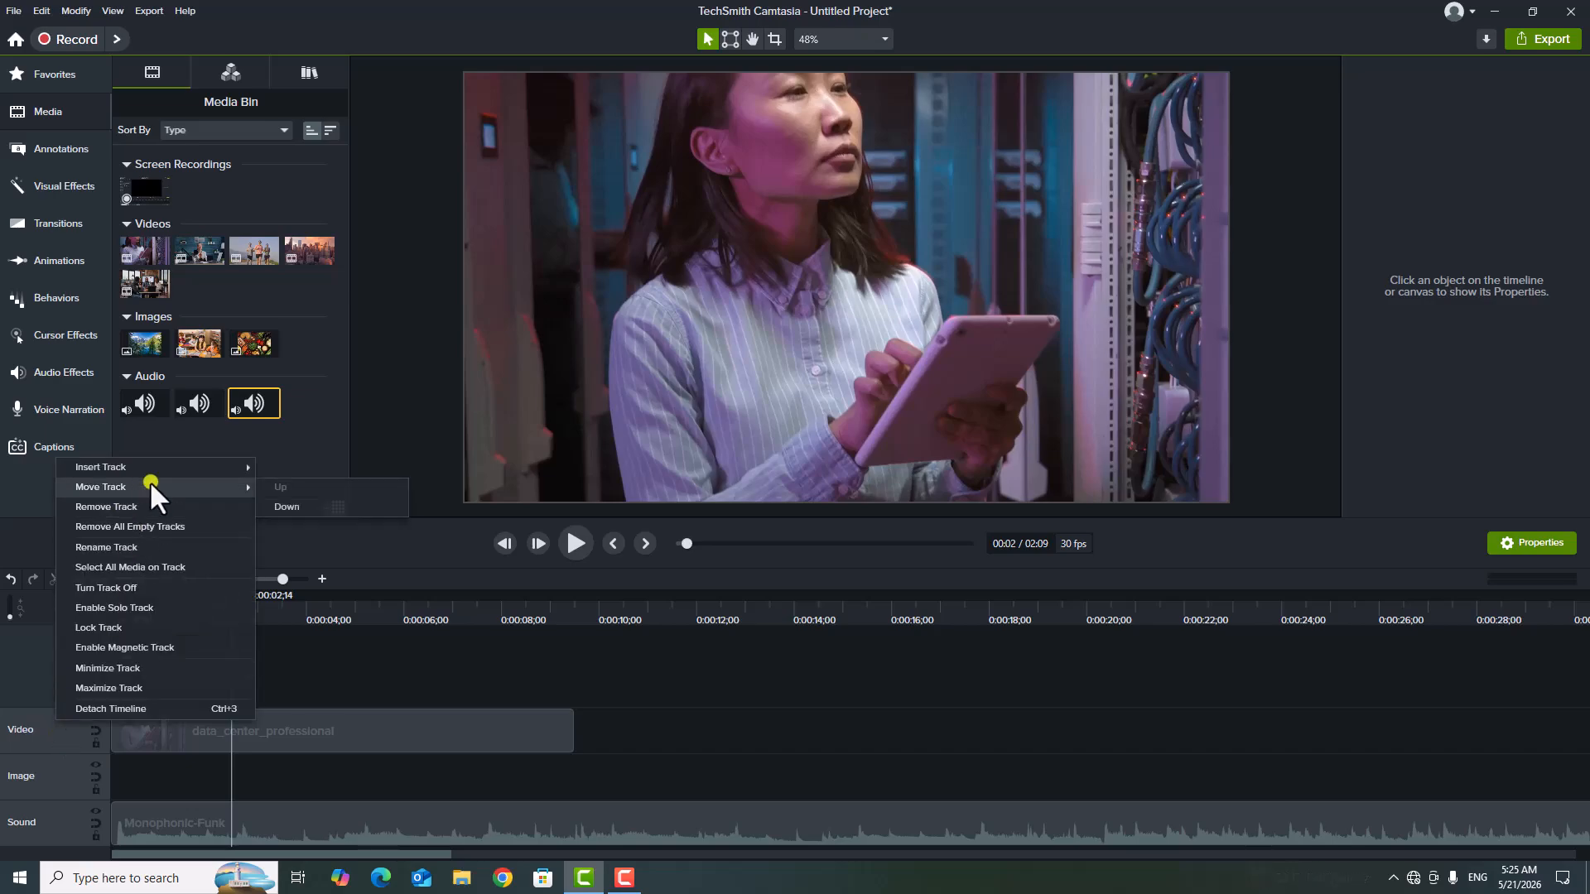
pyautogui.click(305, 505)
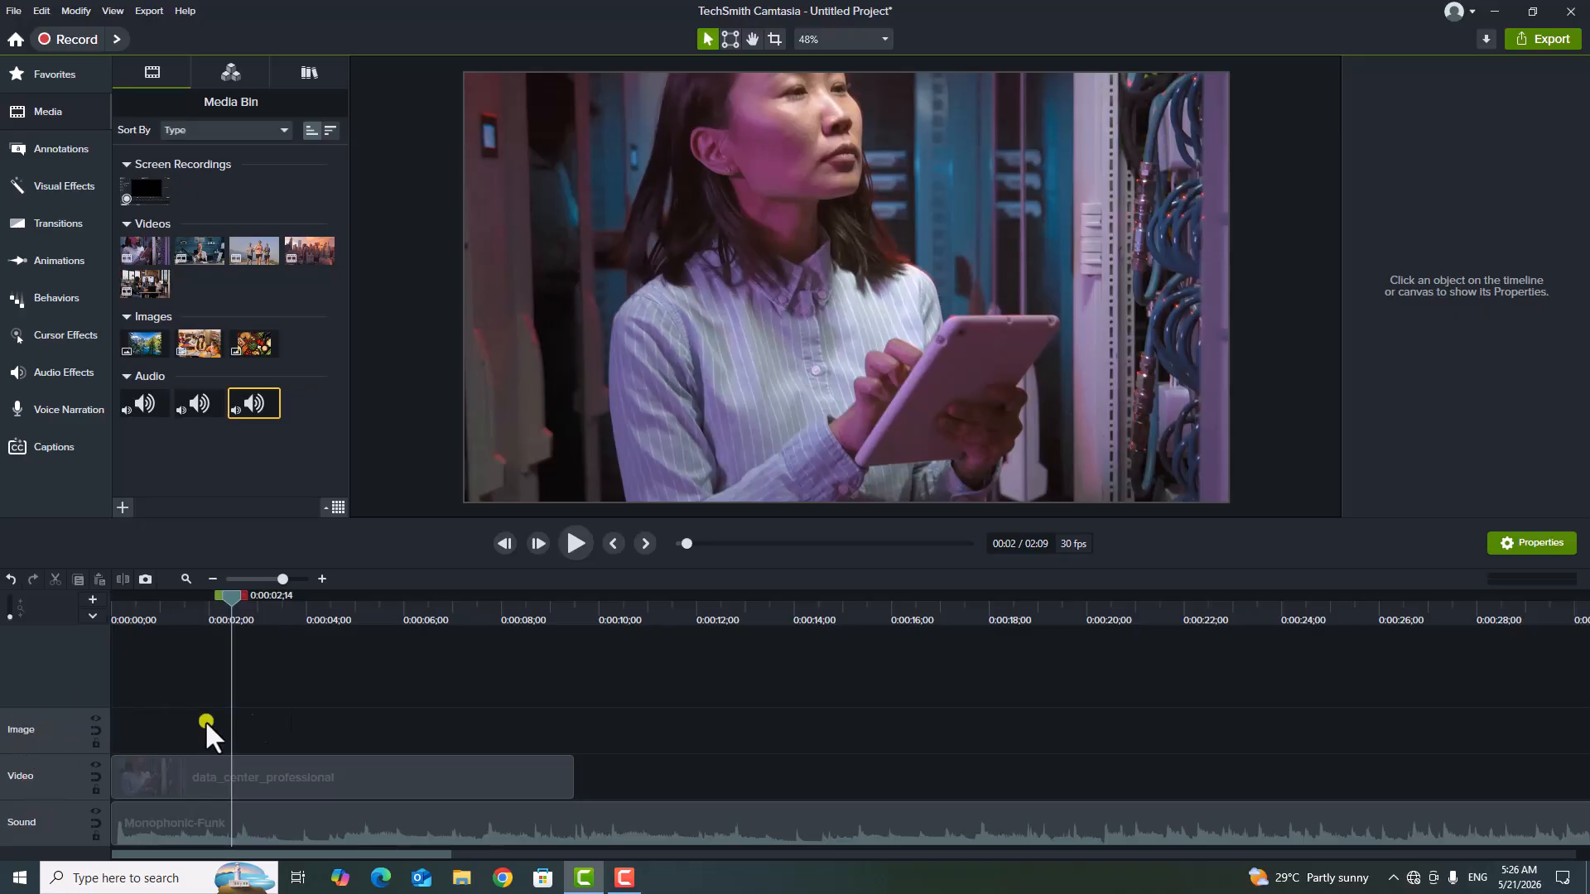
# Move the Sound track up one position, above the Video track.
pyautogui.rightClick(56, 818)
pyautogui.moveTo(144, 566)
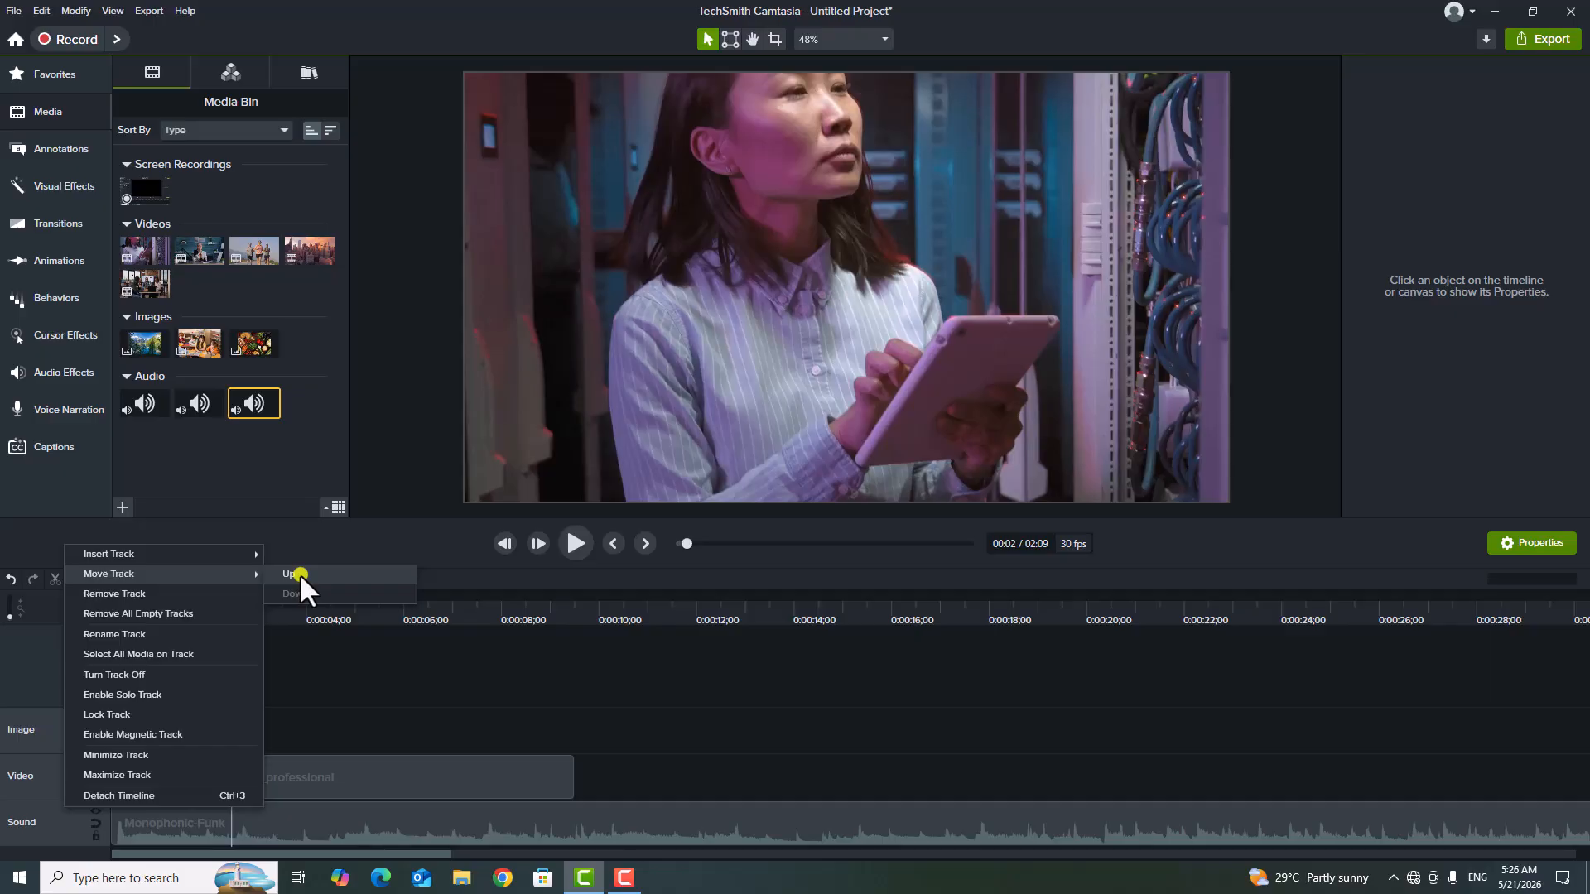
pyautogui.click(300, 574)
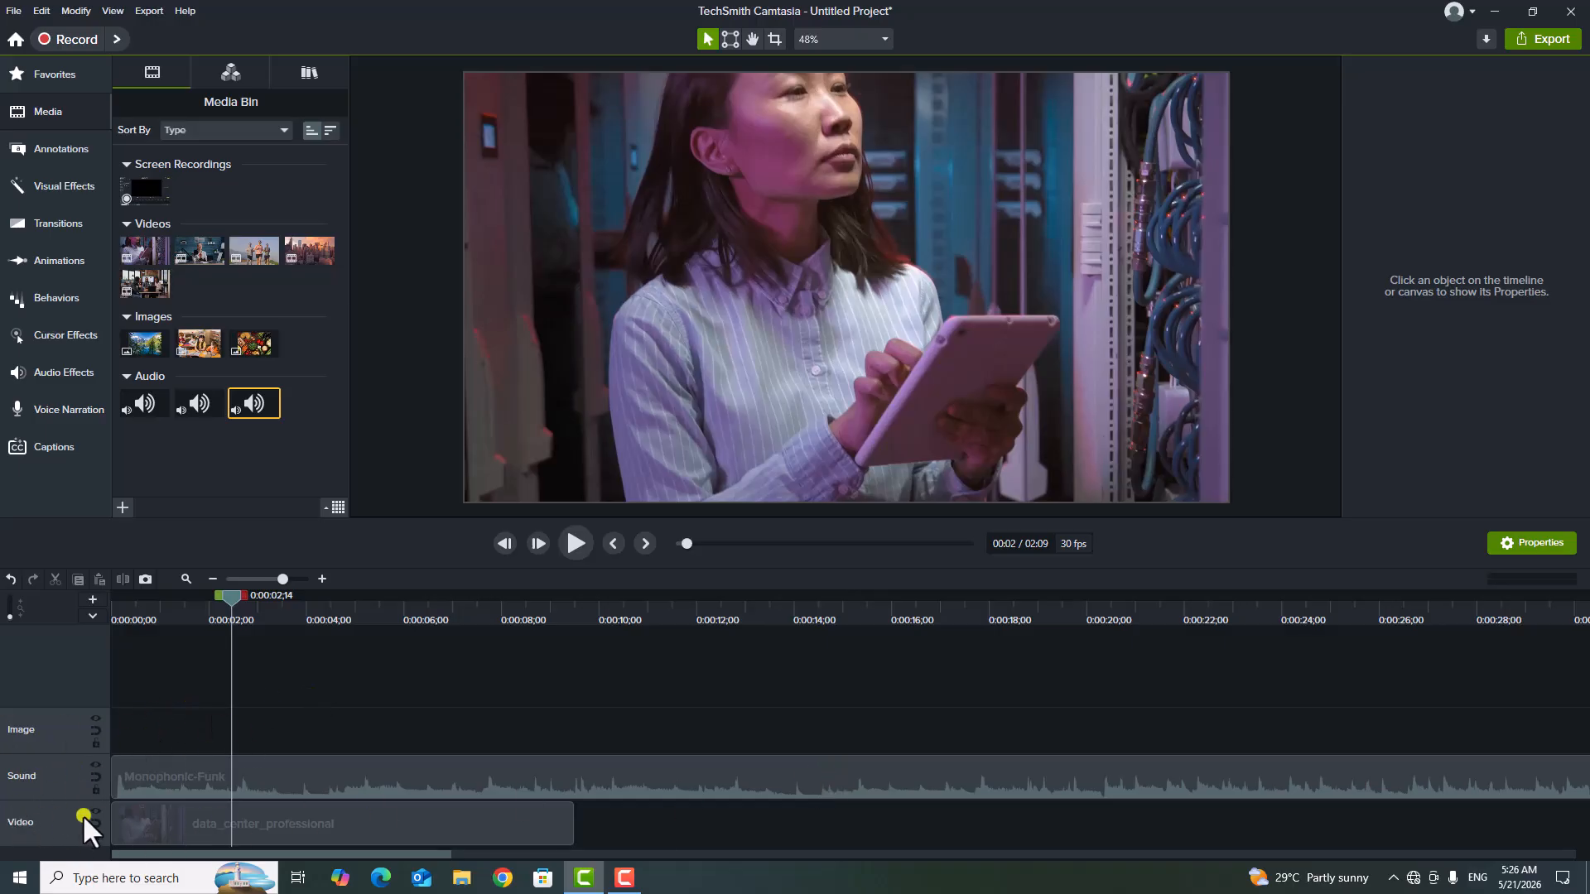
# Move the Sound track back down one position, below the Video track.
pyautogui.rightClick(57, 777)
pyautogui.moveTo(133, 529)
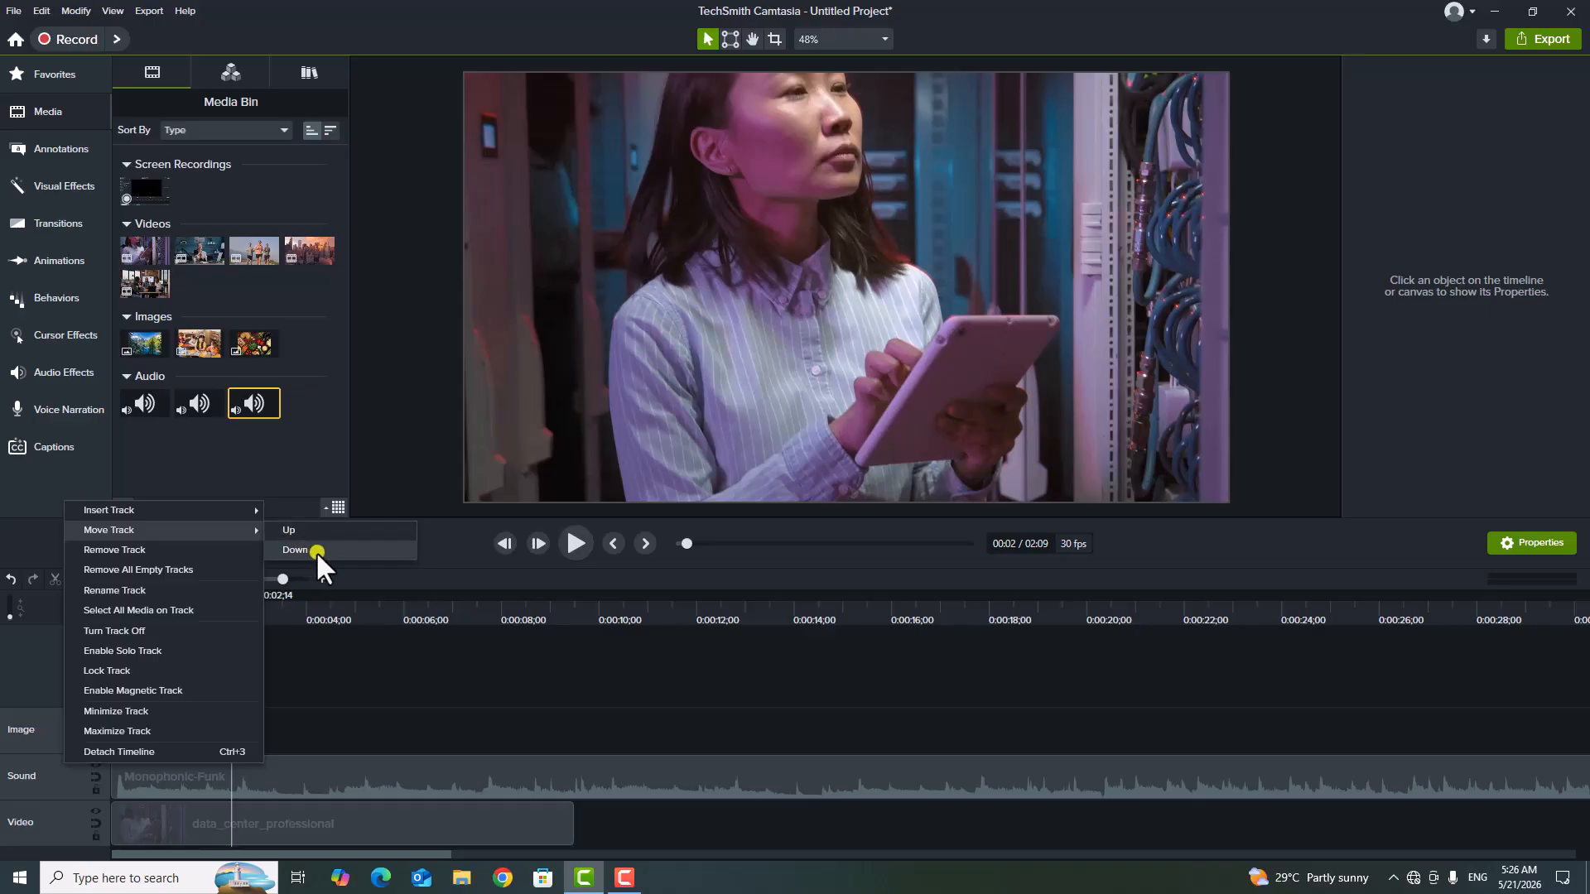
pyautogui.click(296, 545)
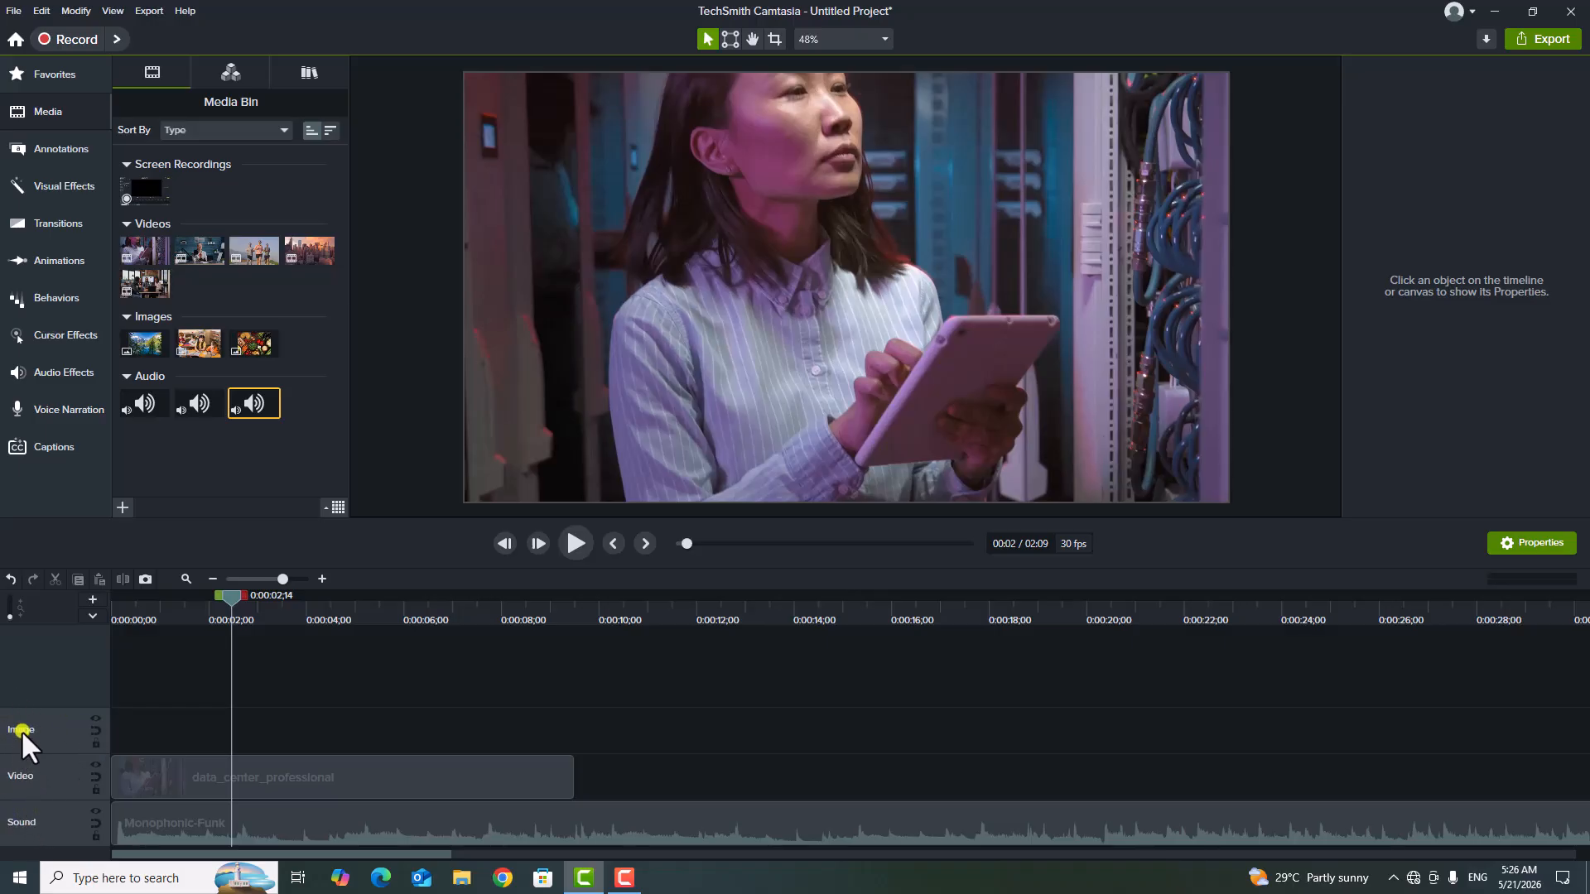
# Add the children_in_classroom image at the start of the Image track and shrink it to about 2.6% near the canvas's upper-right corner.
pyautogui.click(199, 343)
pyautogui.moveTo(199, 343); pyautogui.dragTo(130, 748)
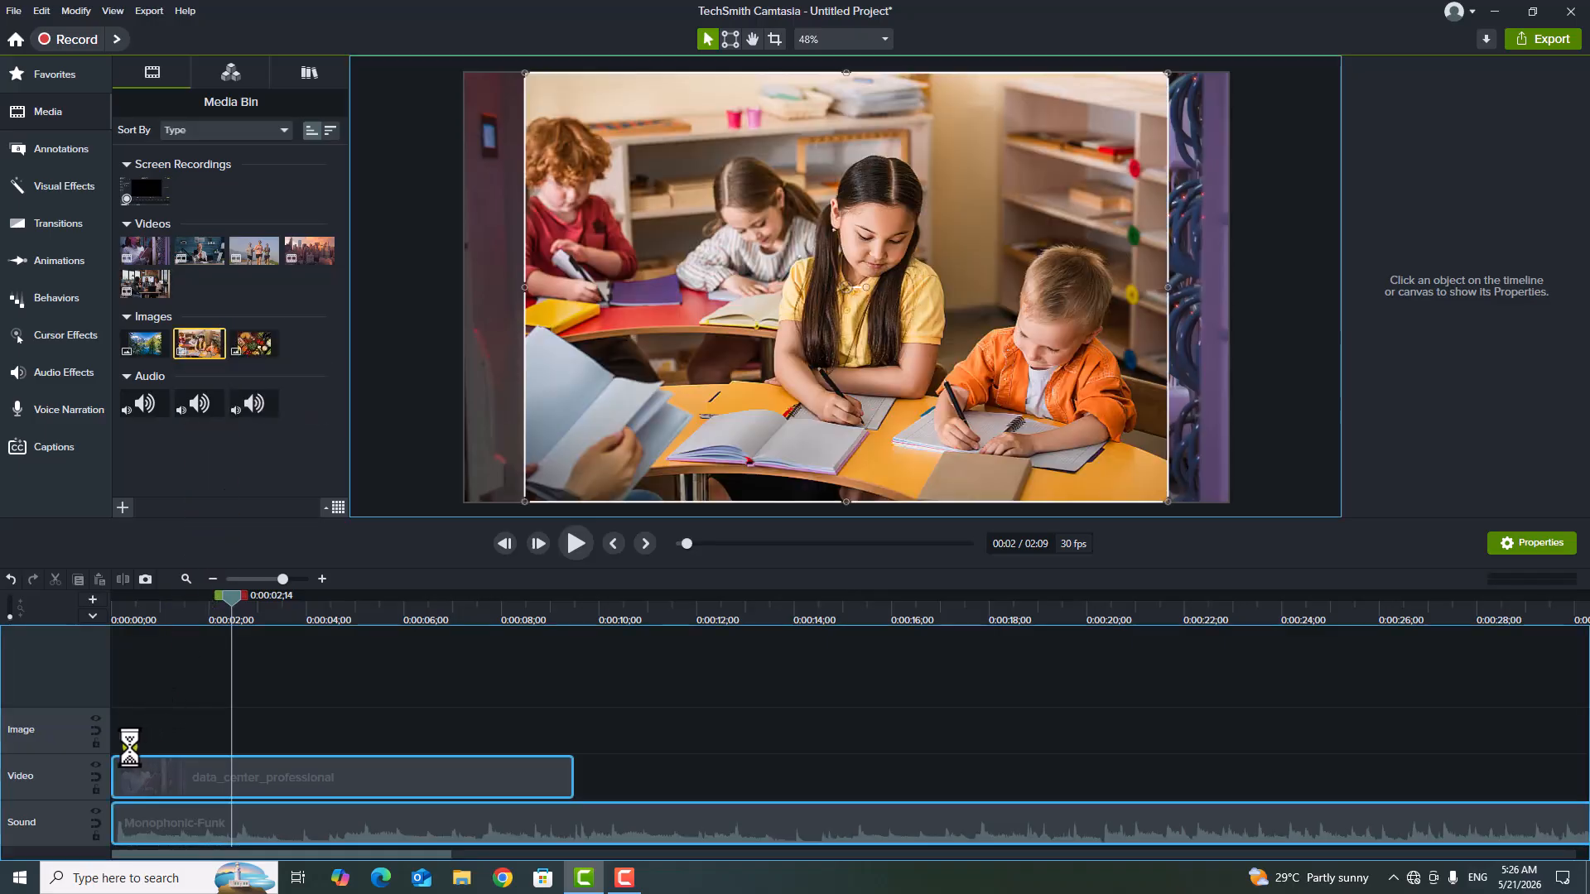
pyautogui.moveTo(235, 738); pyautogui.dragTo(159, 740)
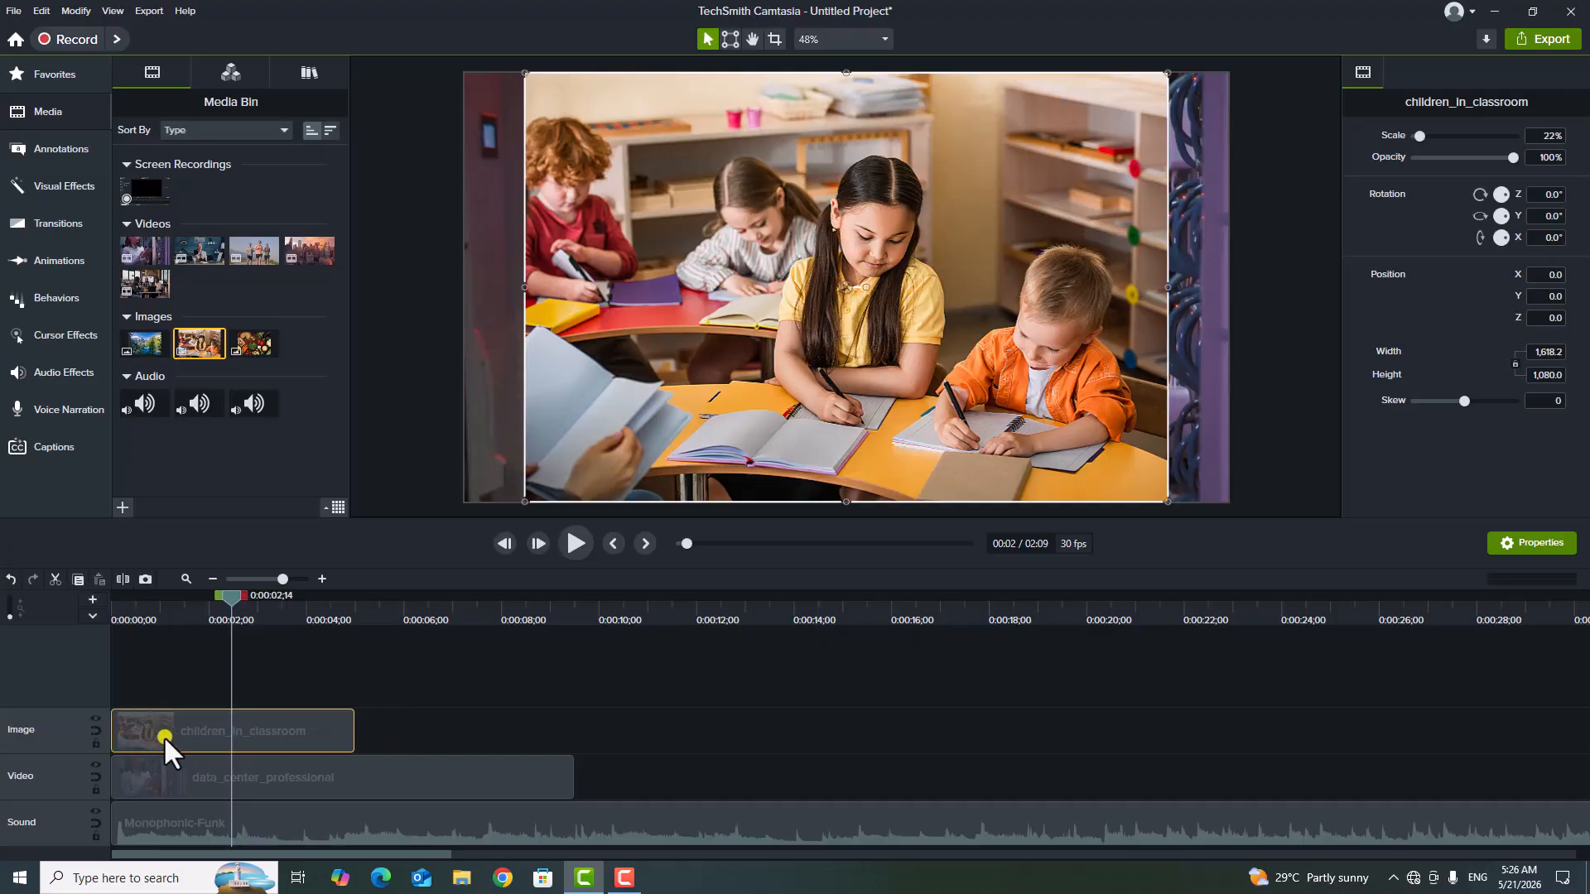
pyautogui.moveTo(1166, 75); pyautogui.dragTo(1149, 145)
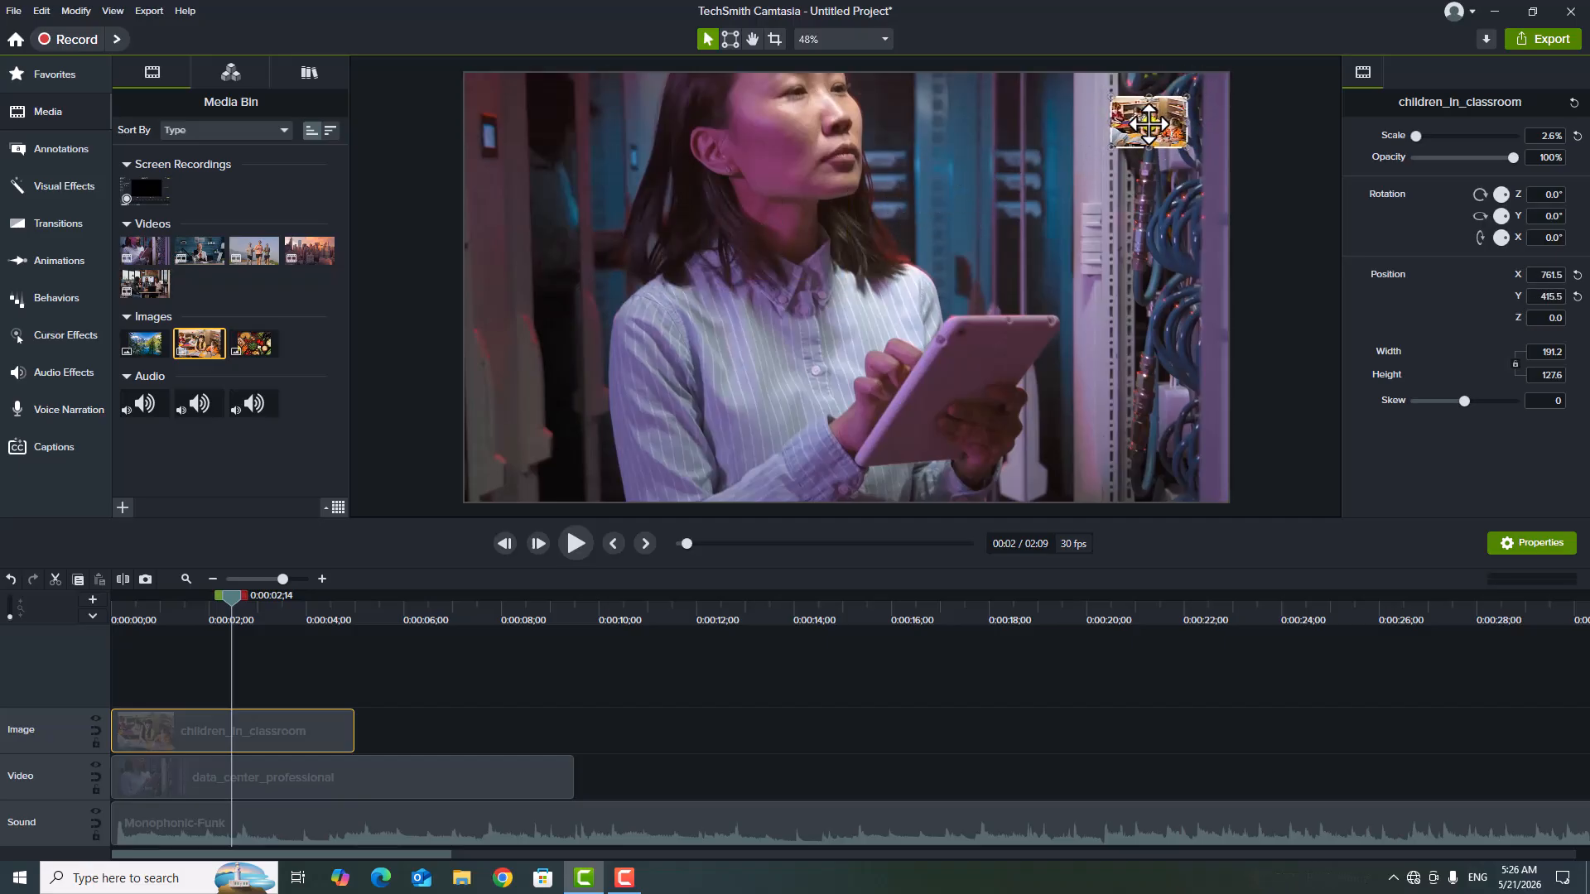
pyautogui.click(409, 666)
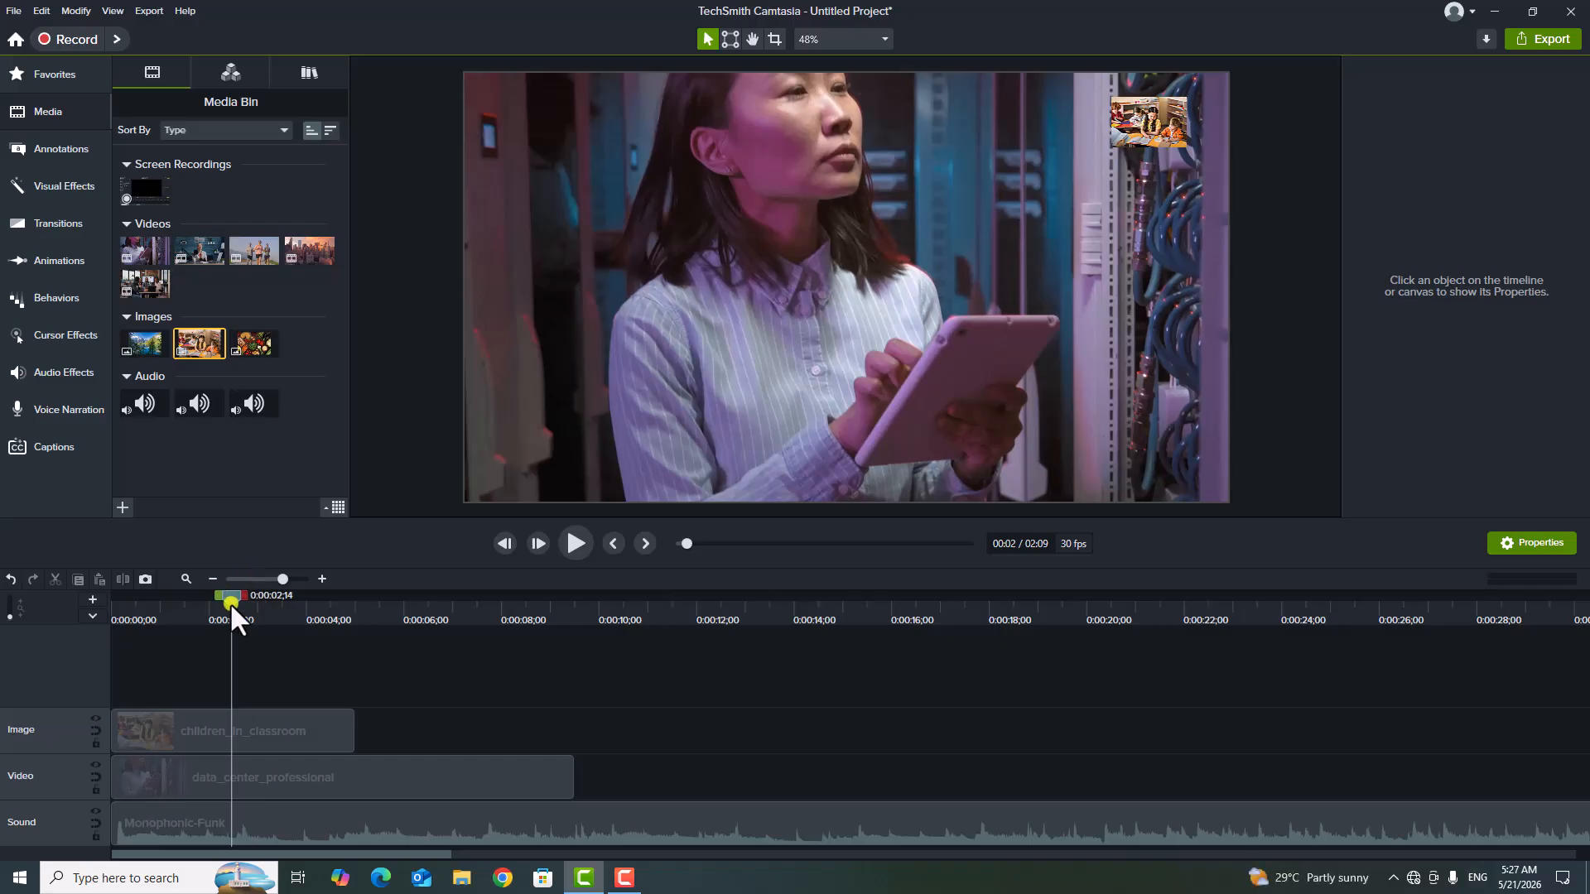
# Play the timeline from the beginning to preview the small image overlaid on the video.
pyautogui.moveTo(230, 598); pyautogui.dragTo(9, 634)
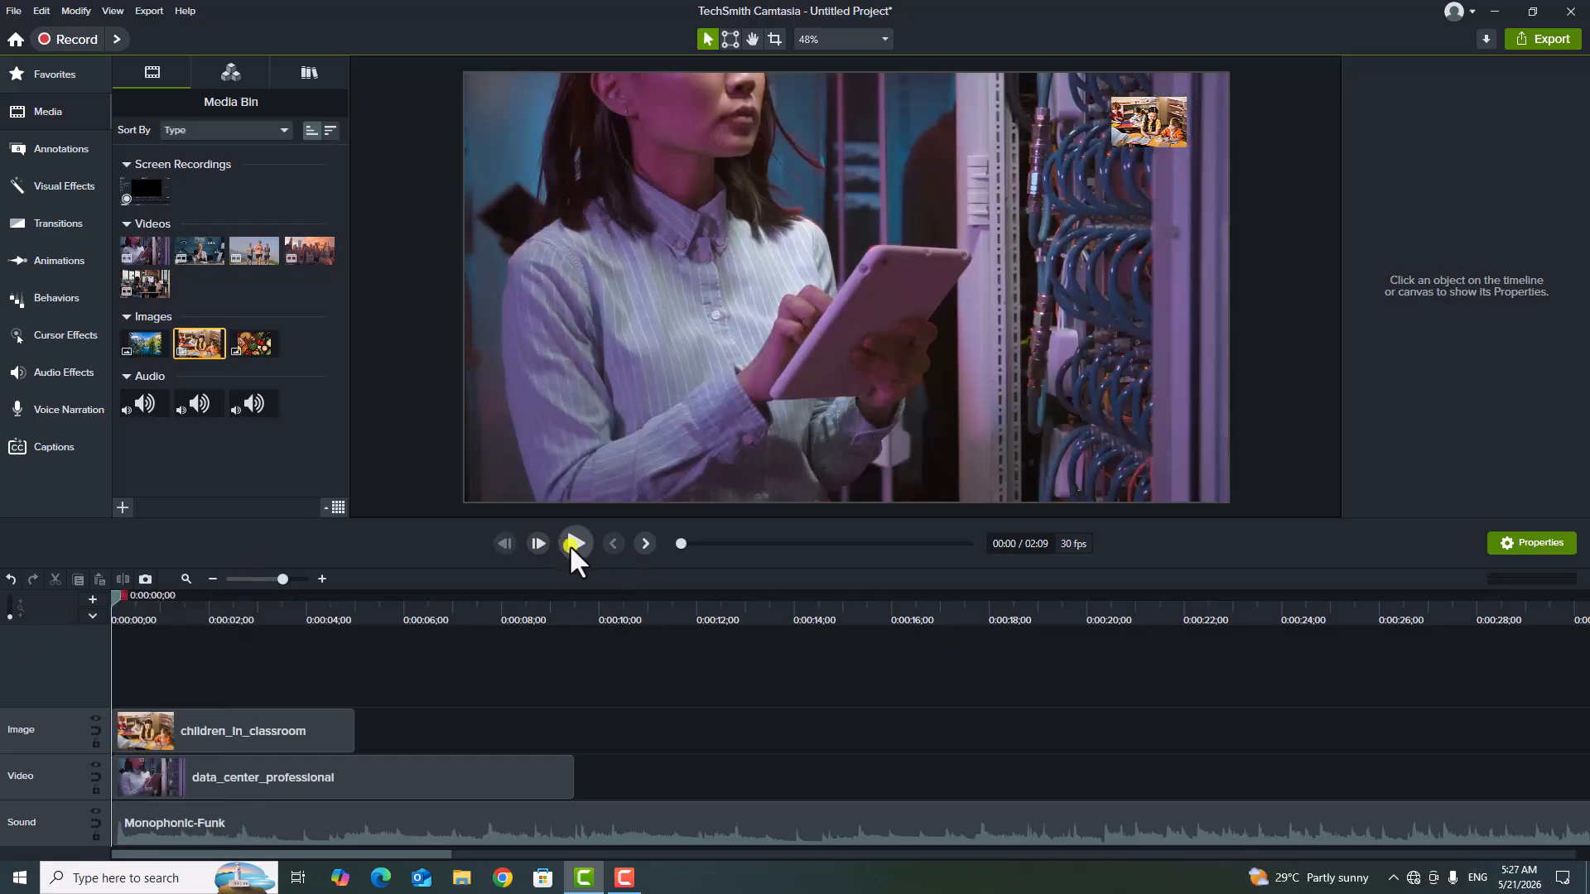
pyautogui.click(572, 545)
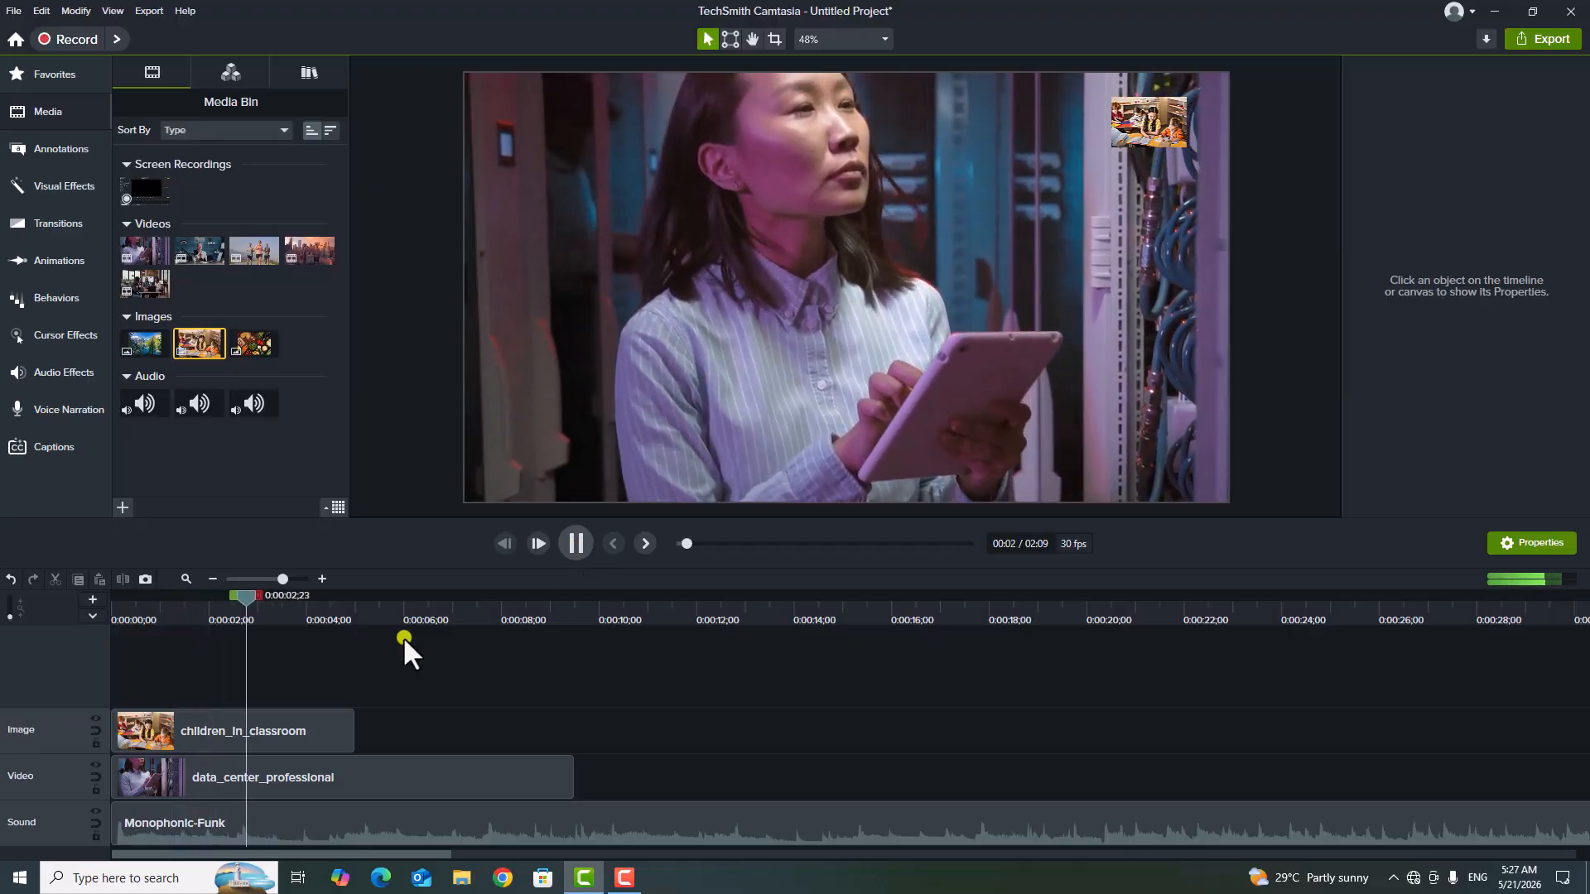
pyautogui.press('space')
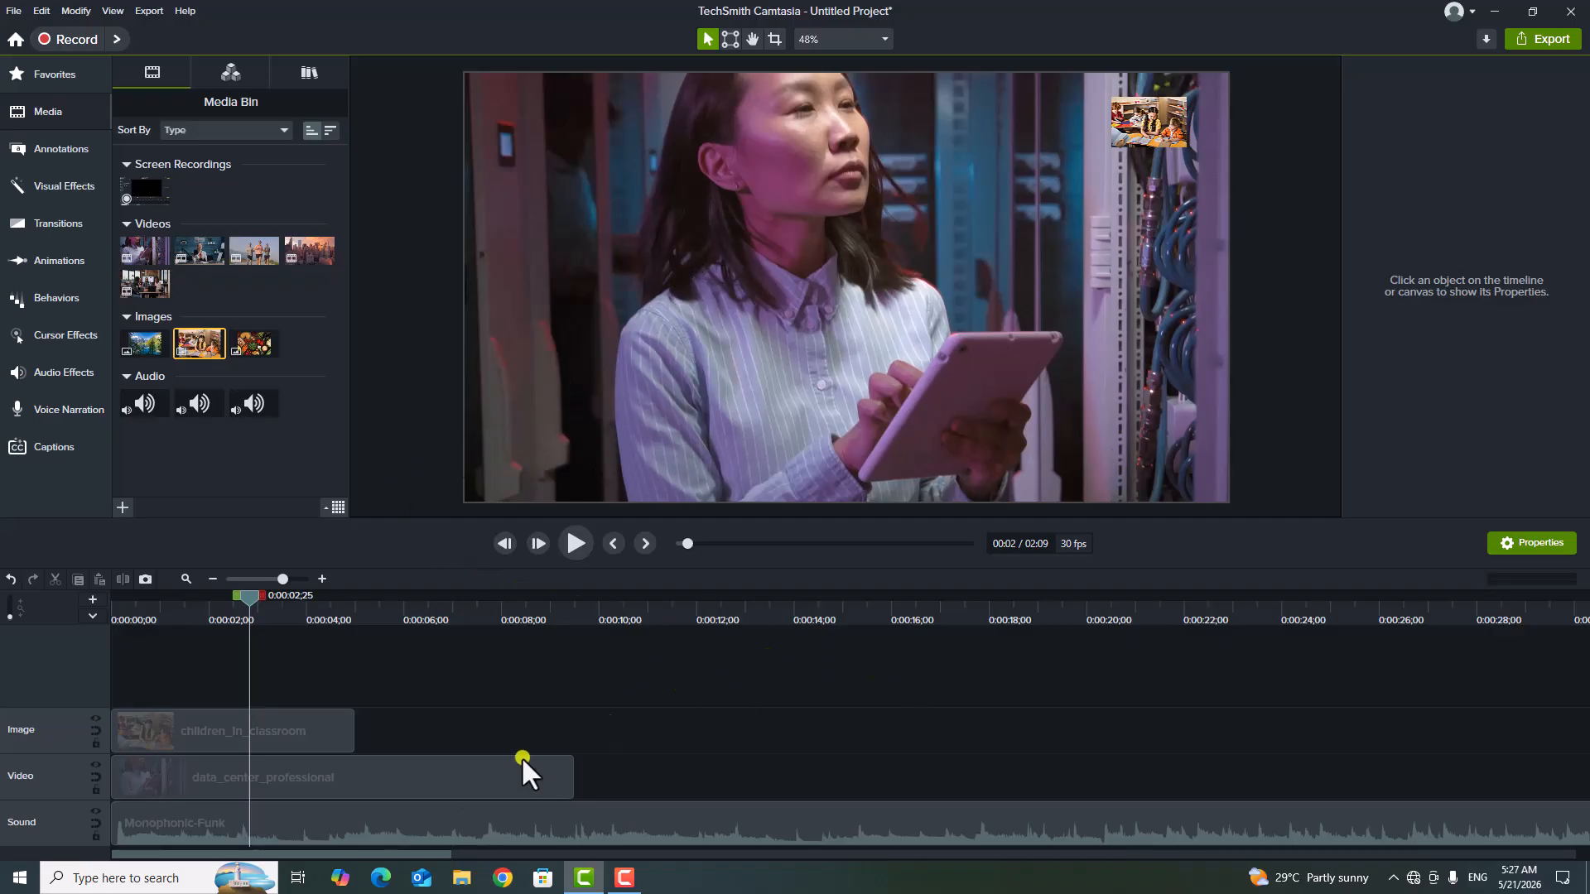
pyautogui.click(182, 732)
pyautogui.moveTo(250, 603); pyautogui.dragTo(176, 630)
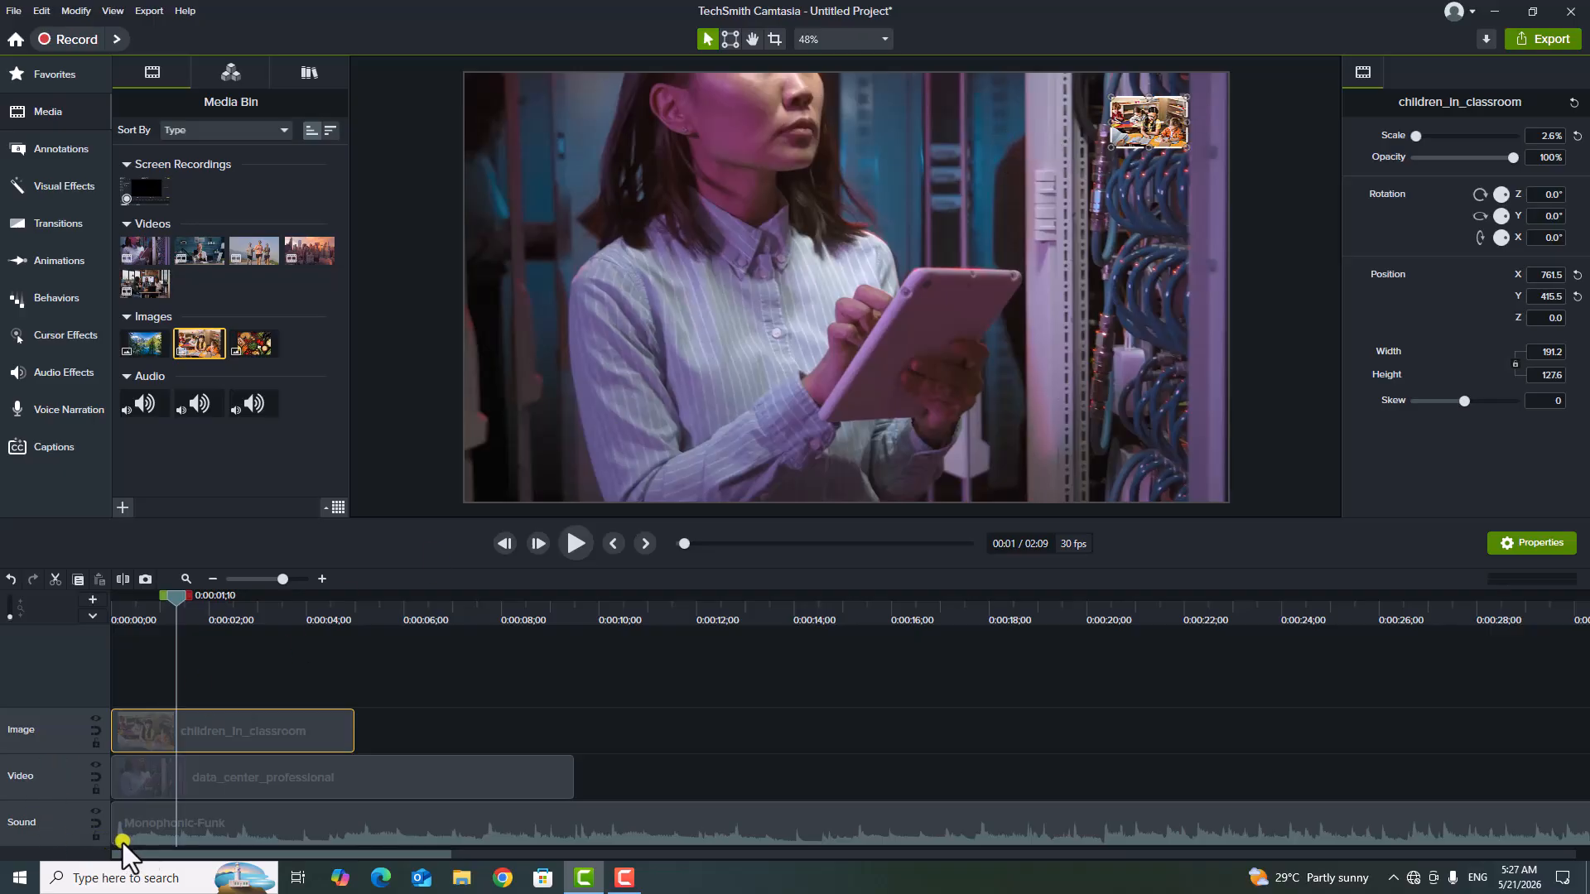
pyautogui.click(294, 660)
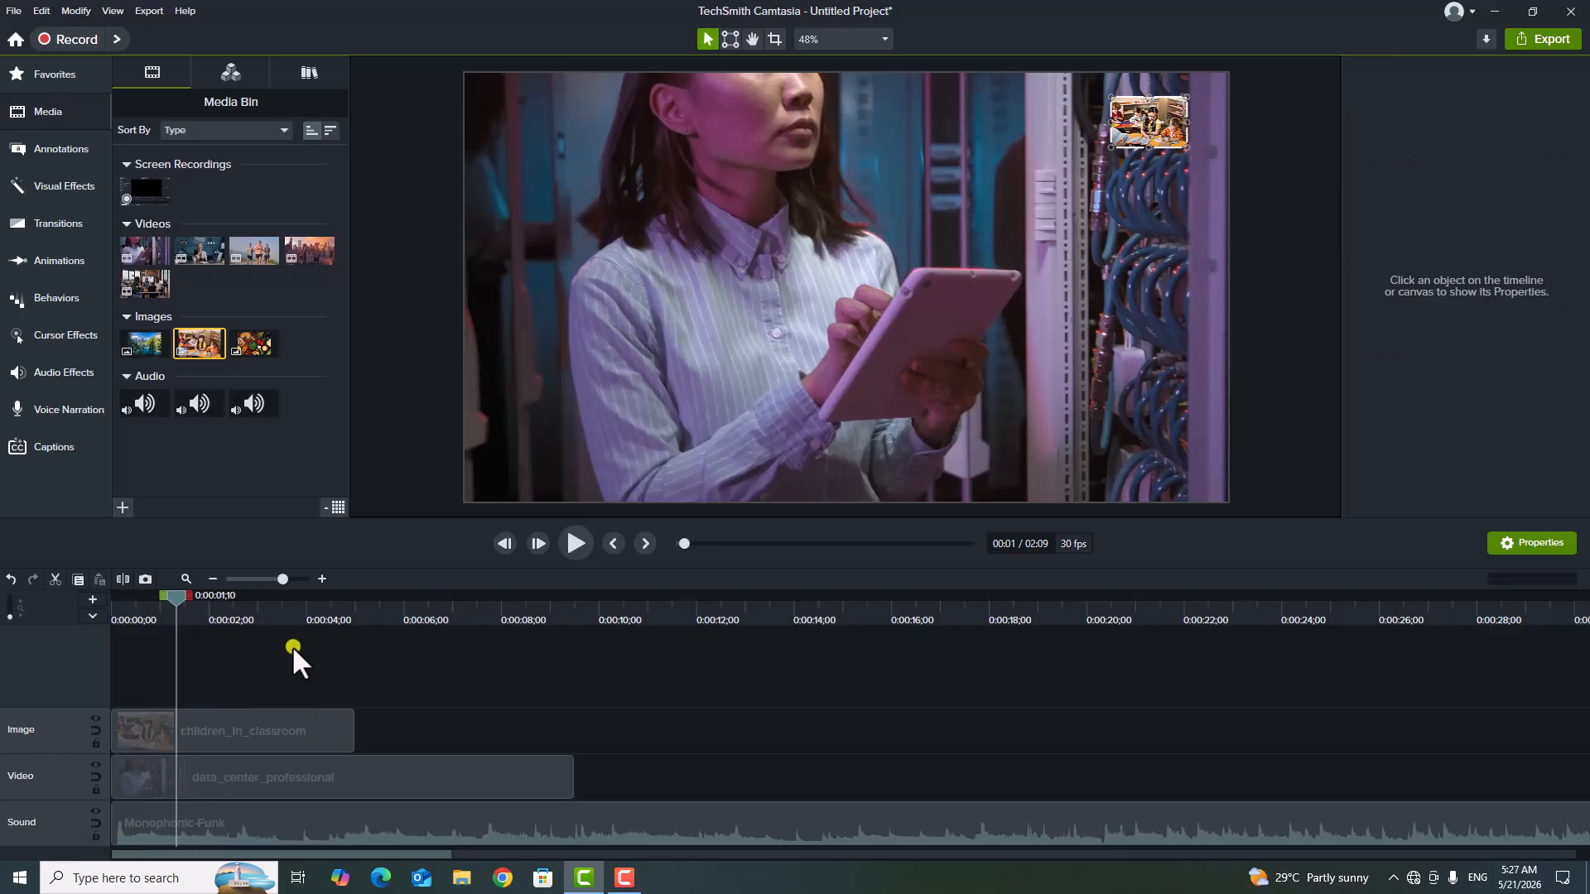
# Insert a new empty track above the Image track.
pyautogui.rightClick(57, 729)
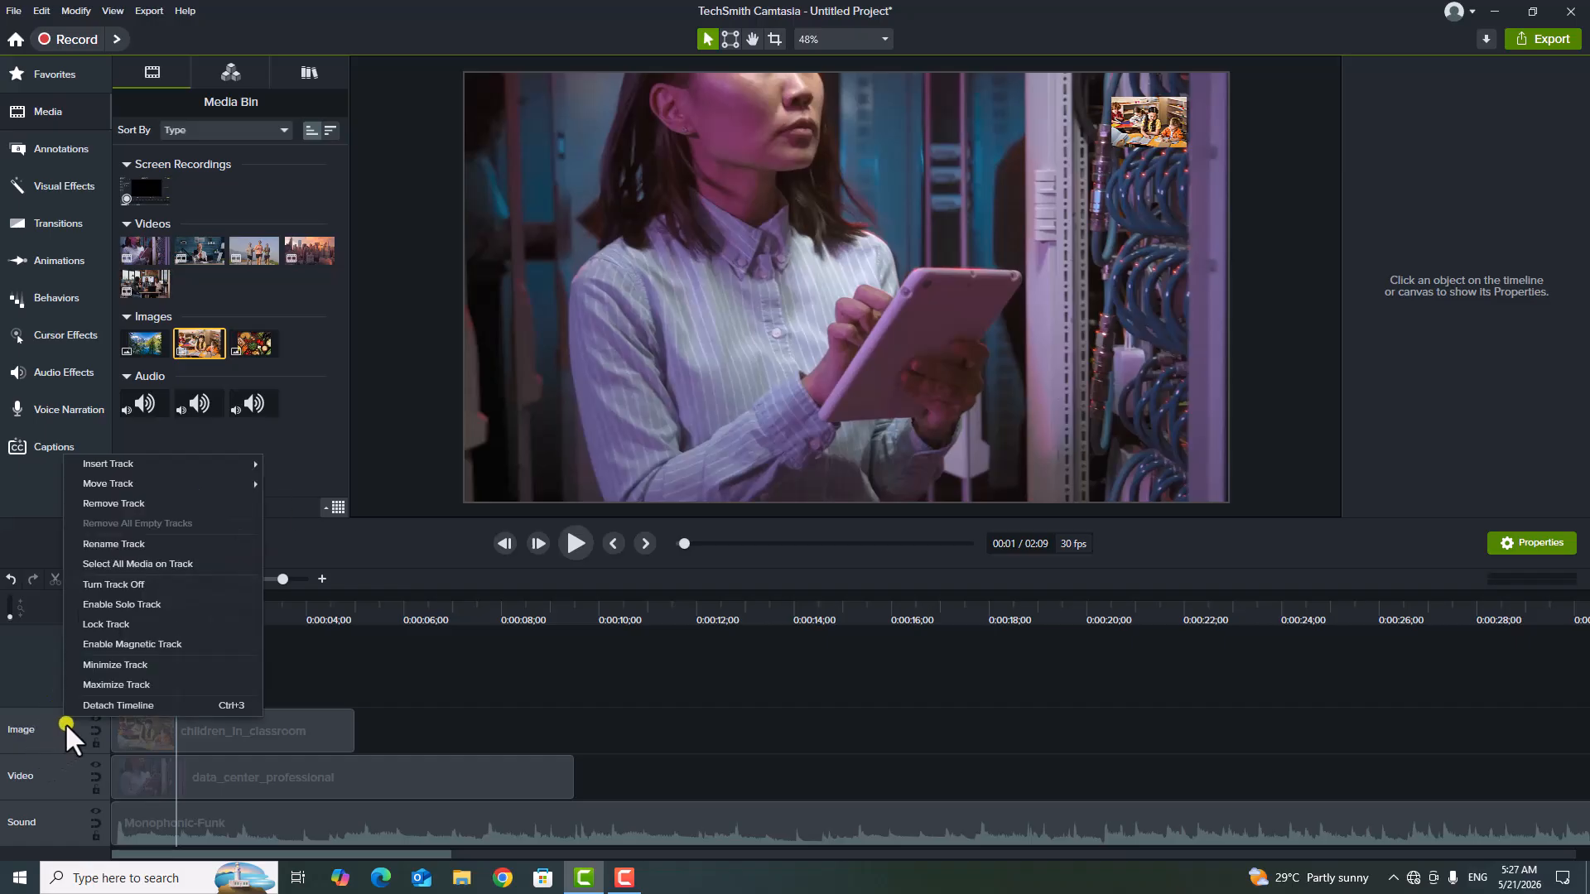
pyautogui.moveTo(155, 461)
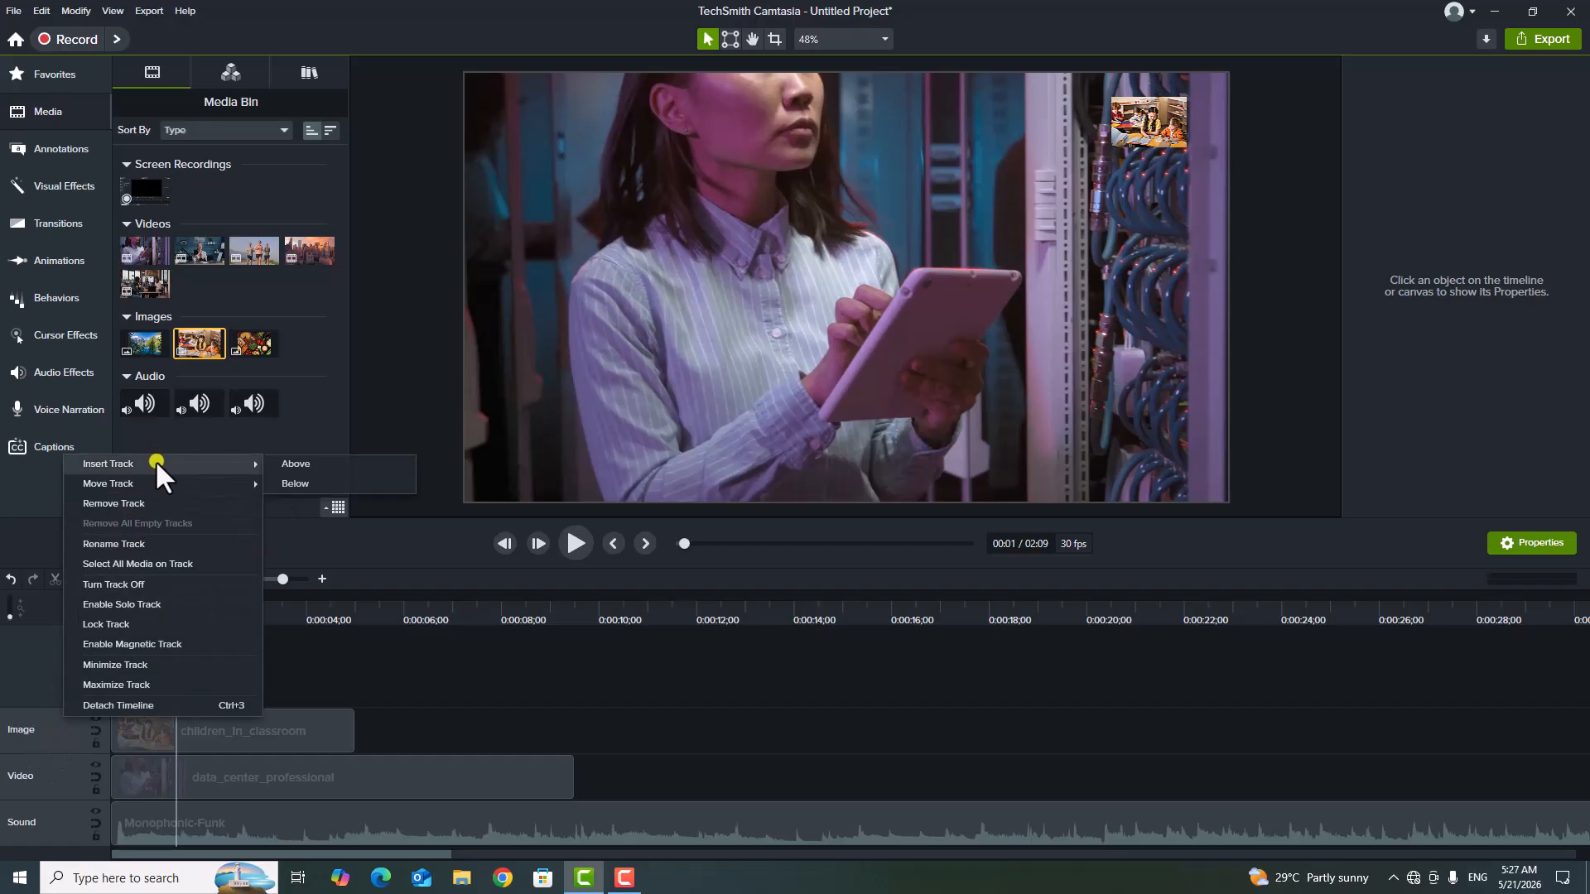
pyautogui.click(350, 459)
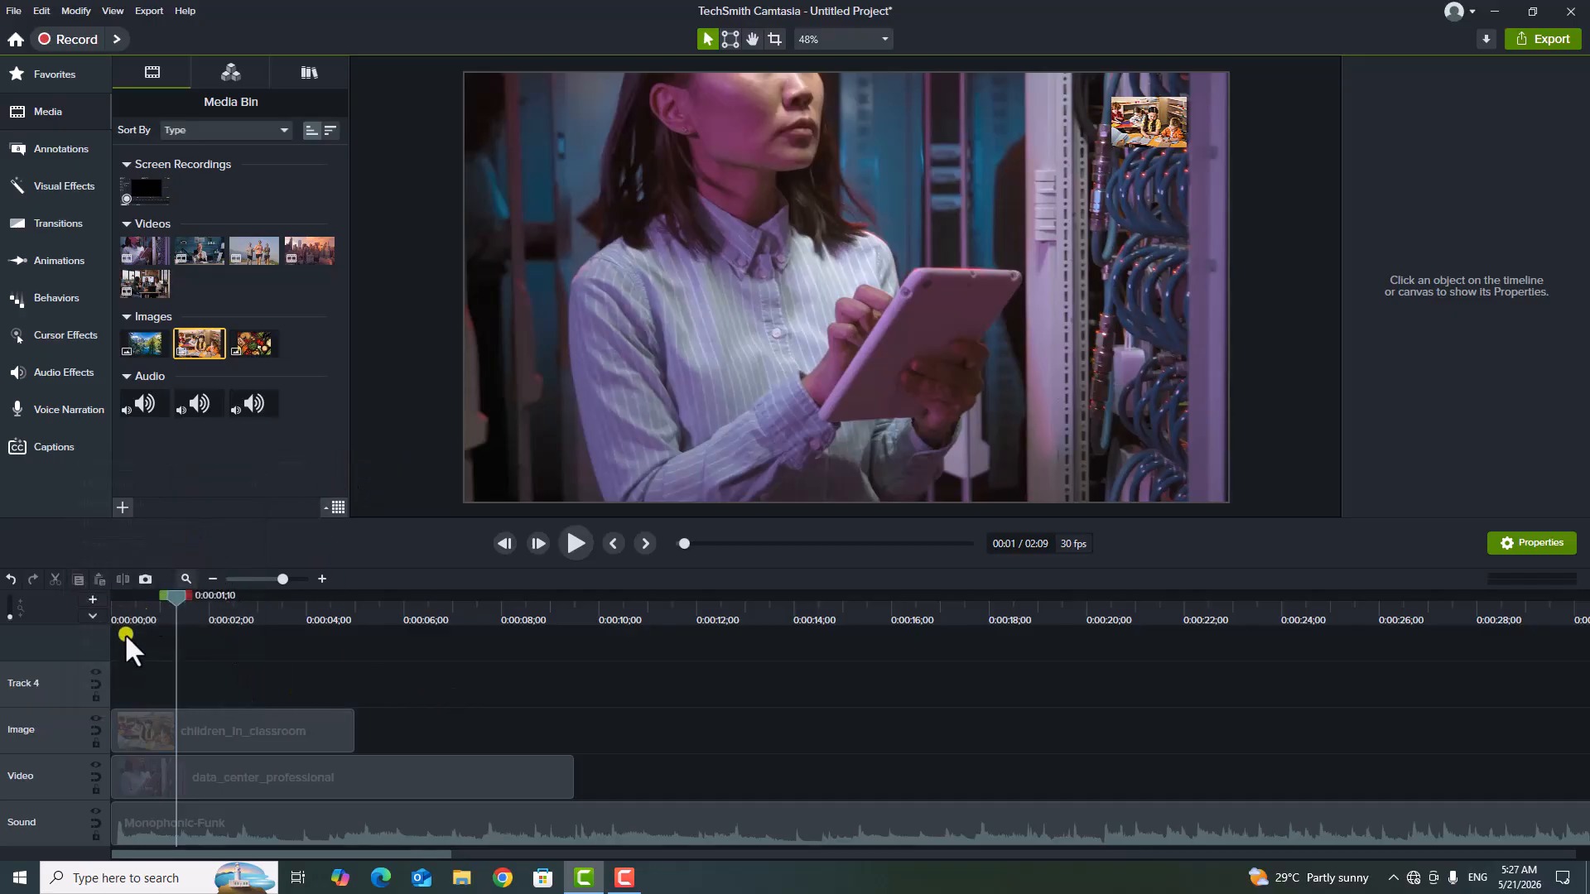
# Rename the new Track 4 as Video-1.
pyautogui.rightClick(43, 679)
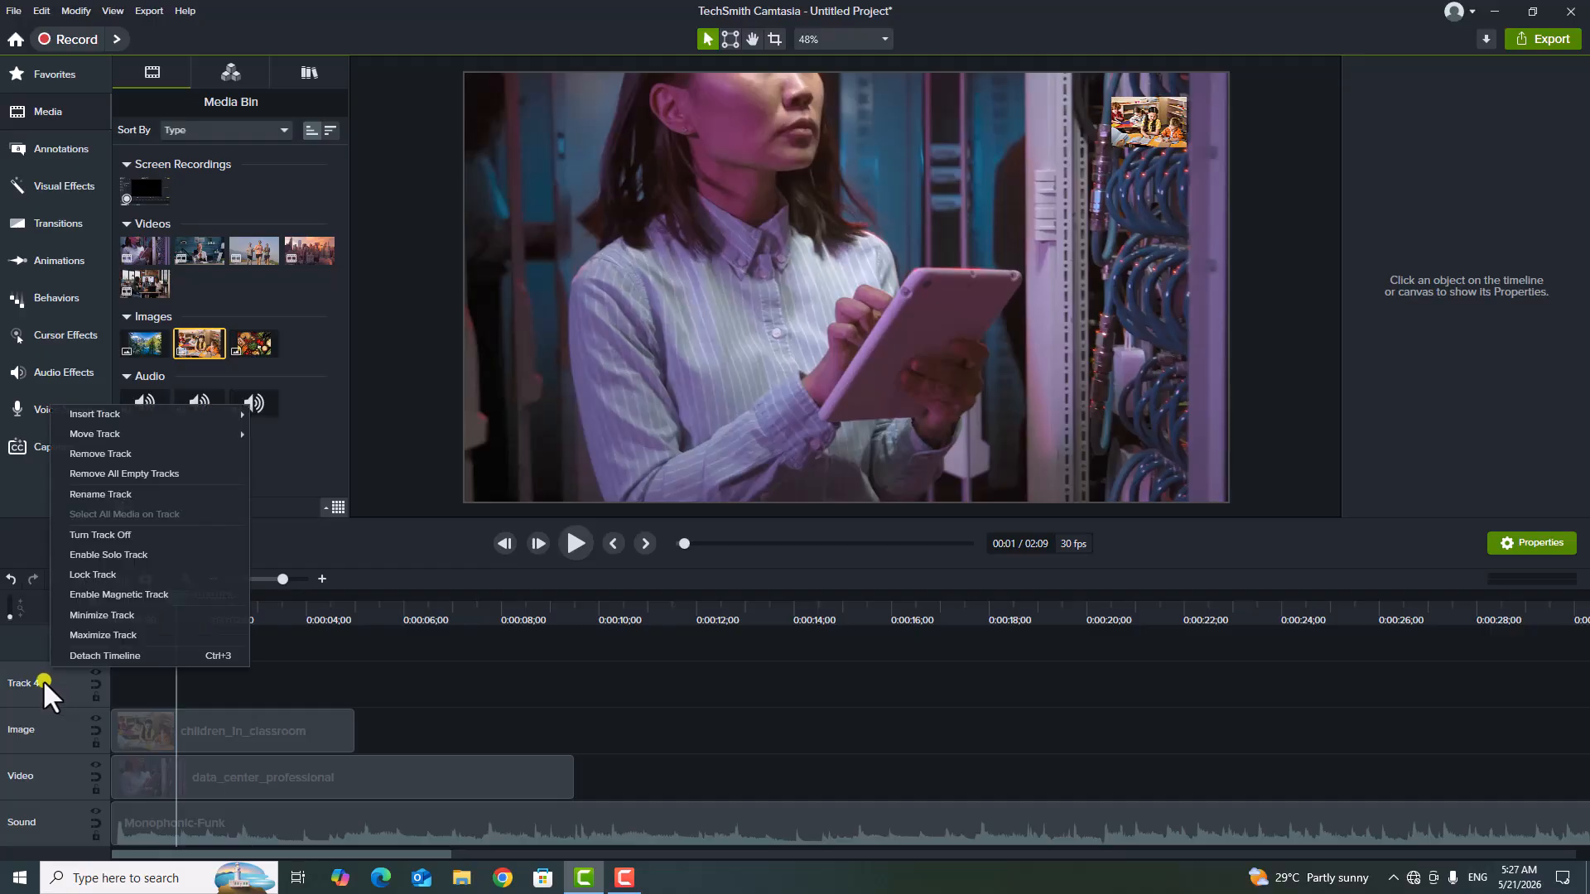
pyautogui.click(123, 494)
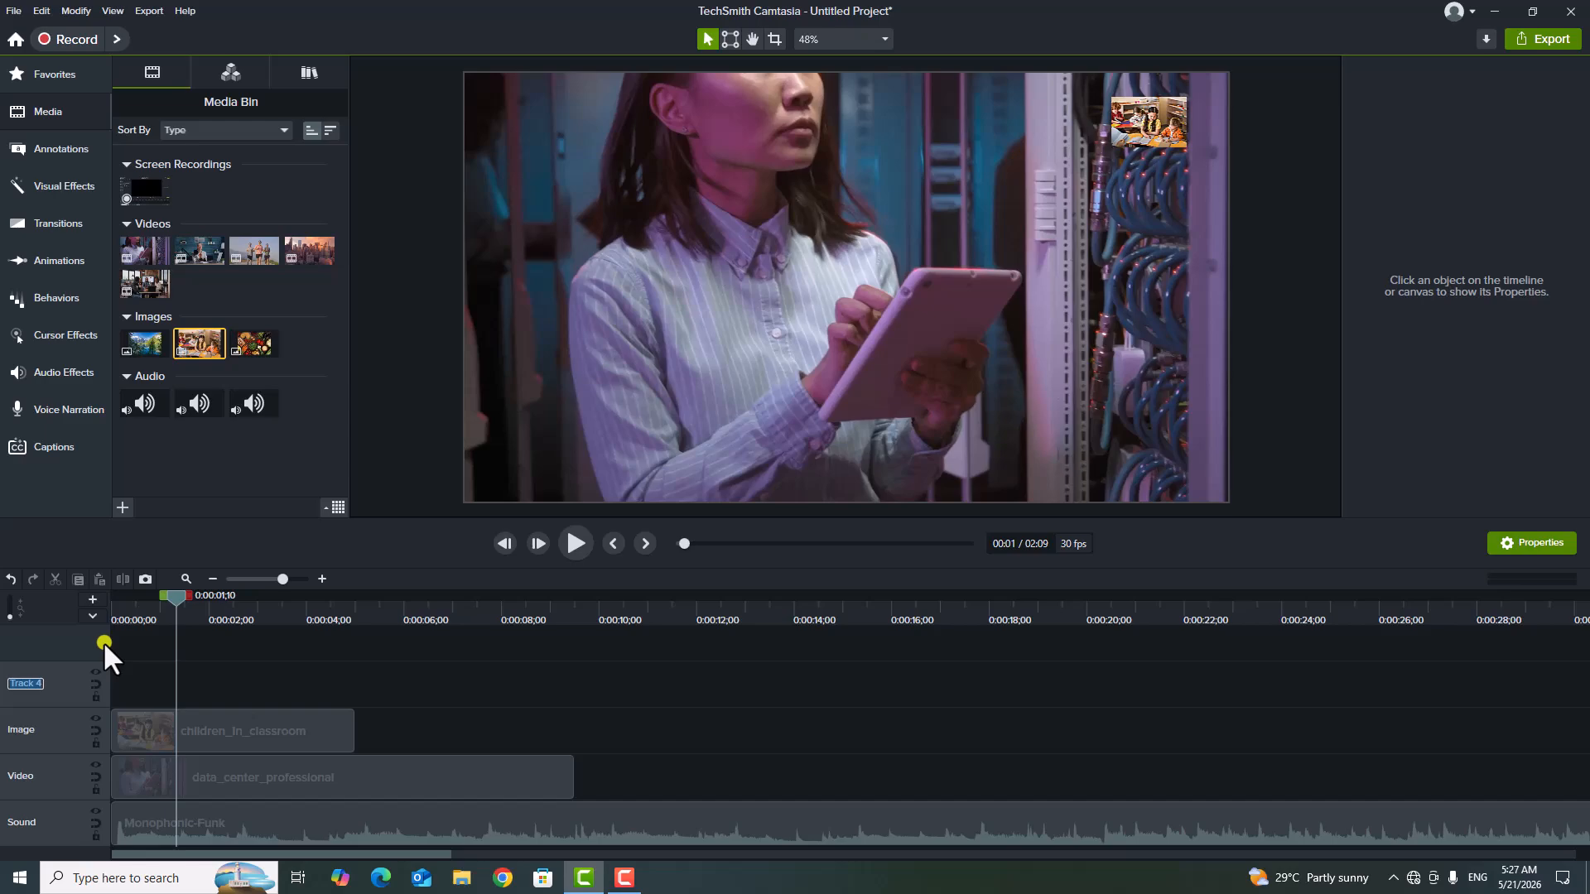
pyautogui.press('BackSpace')
pyautogui.write('Video-1')
pyautogui.press('Return')
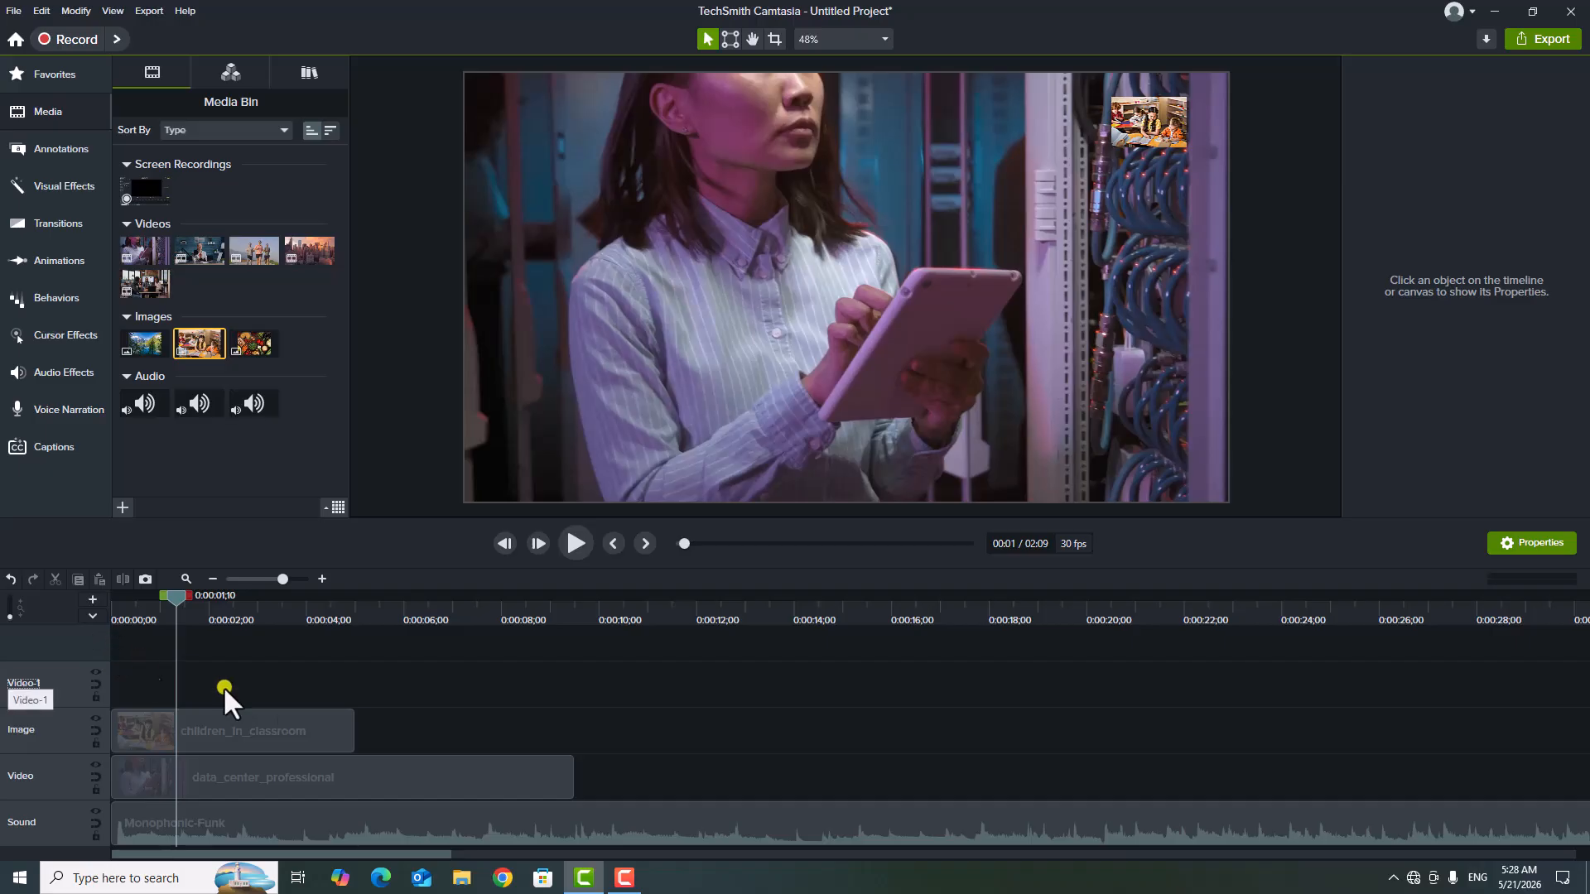
# Add the group_of_people_running video to the Video-1 track, trimmed to about 2.4 seconds and overlapping the end of the image clip.
pyautogui.moveTo(254, 251); pyautogui.dragTo(164, 700)
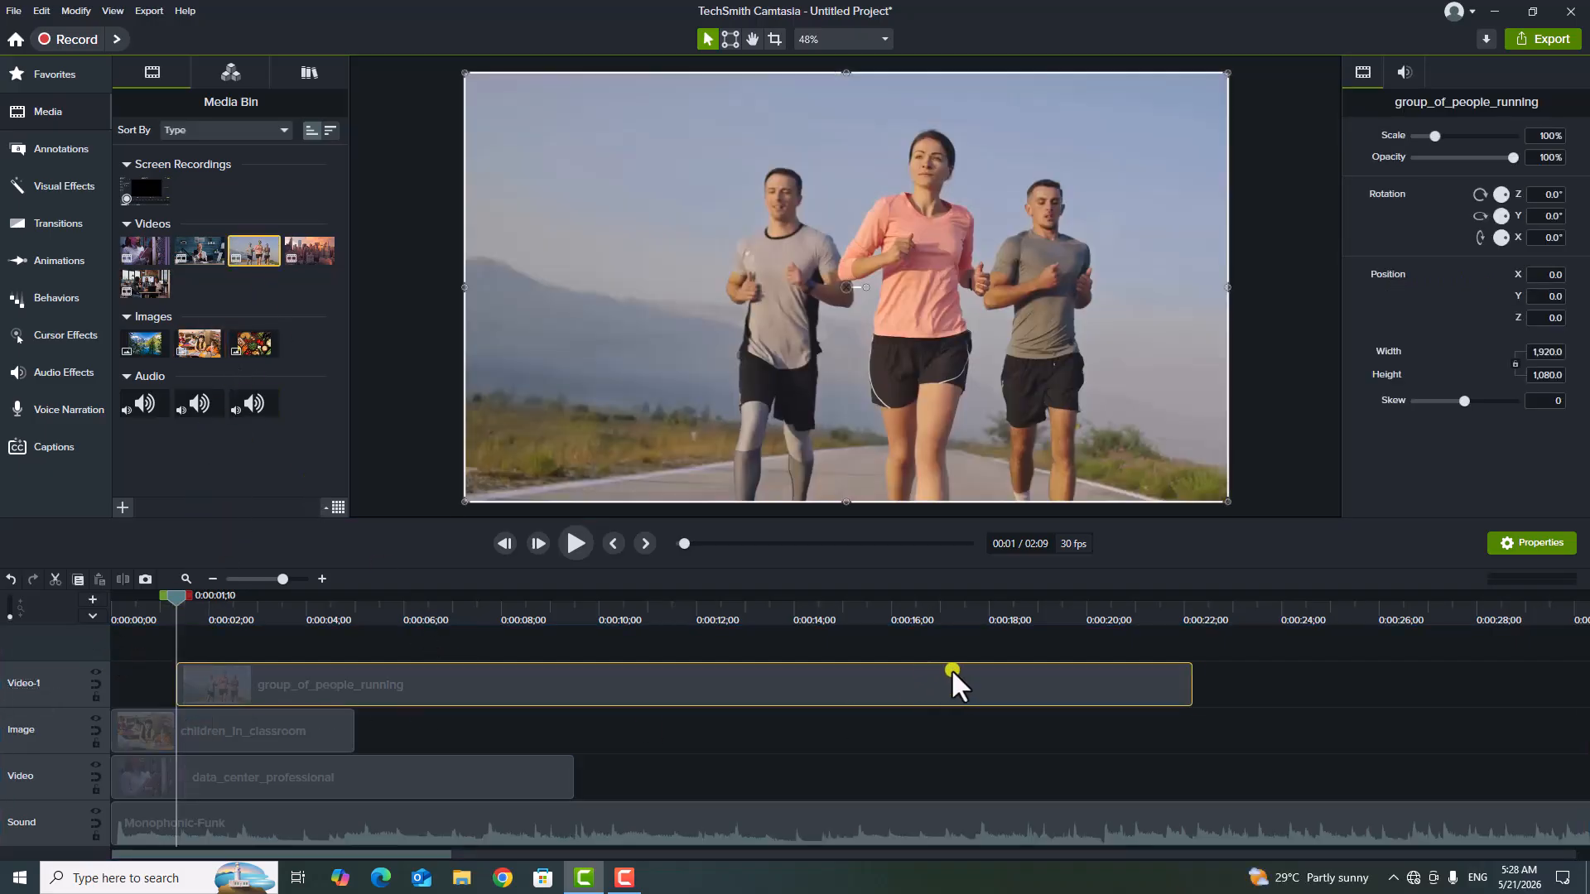
pyautogui.moveTo(1191, 684); pyautogui.dragTo(530, 689)
pyautogui.moveTo(532, 692); pyautogui.dragTo(386, 678)
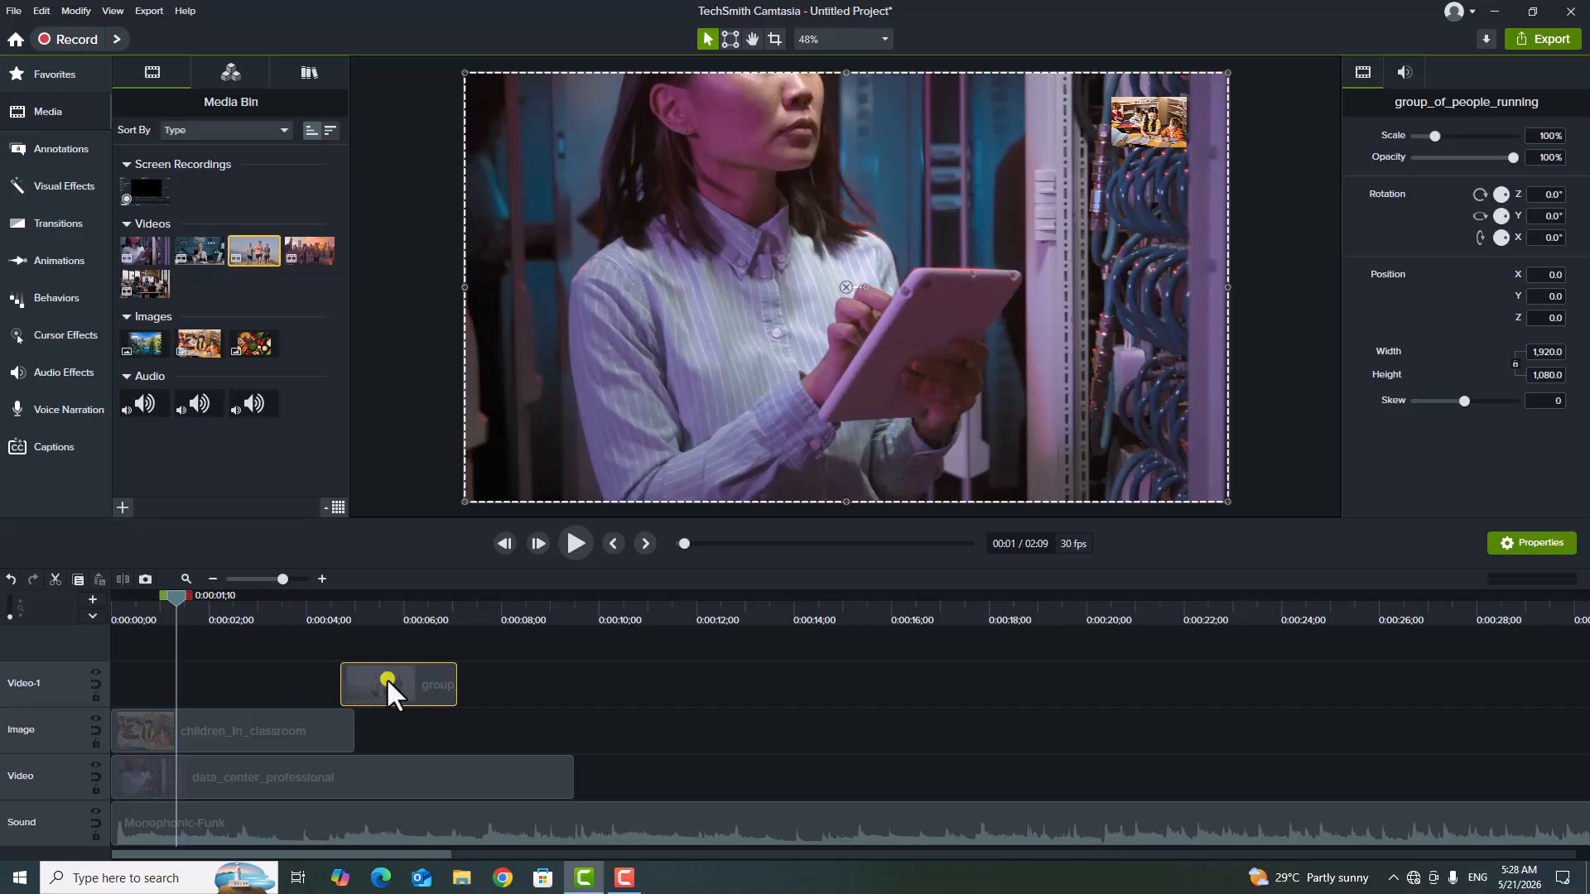
# Scale the running video to about 12%, place it near the canvas's upper-left corner and rotate it about -48.4°.
pyautogui.moveTo(176, 605); pyautogui.dragTo(361, 628)
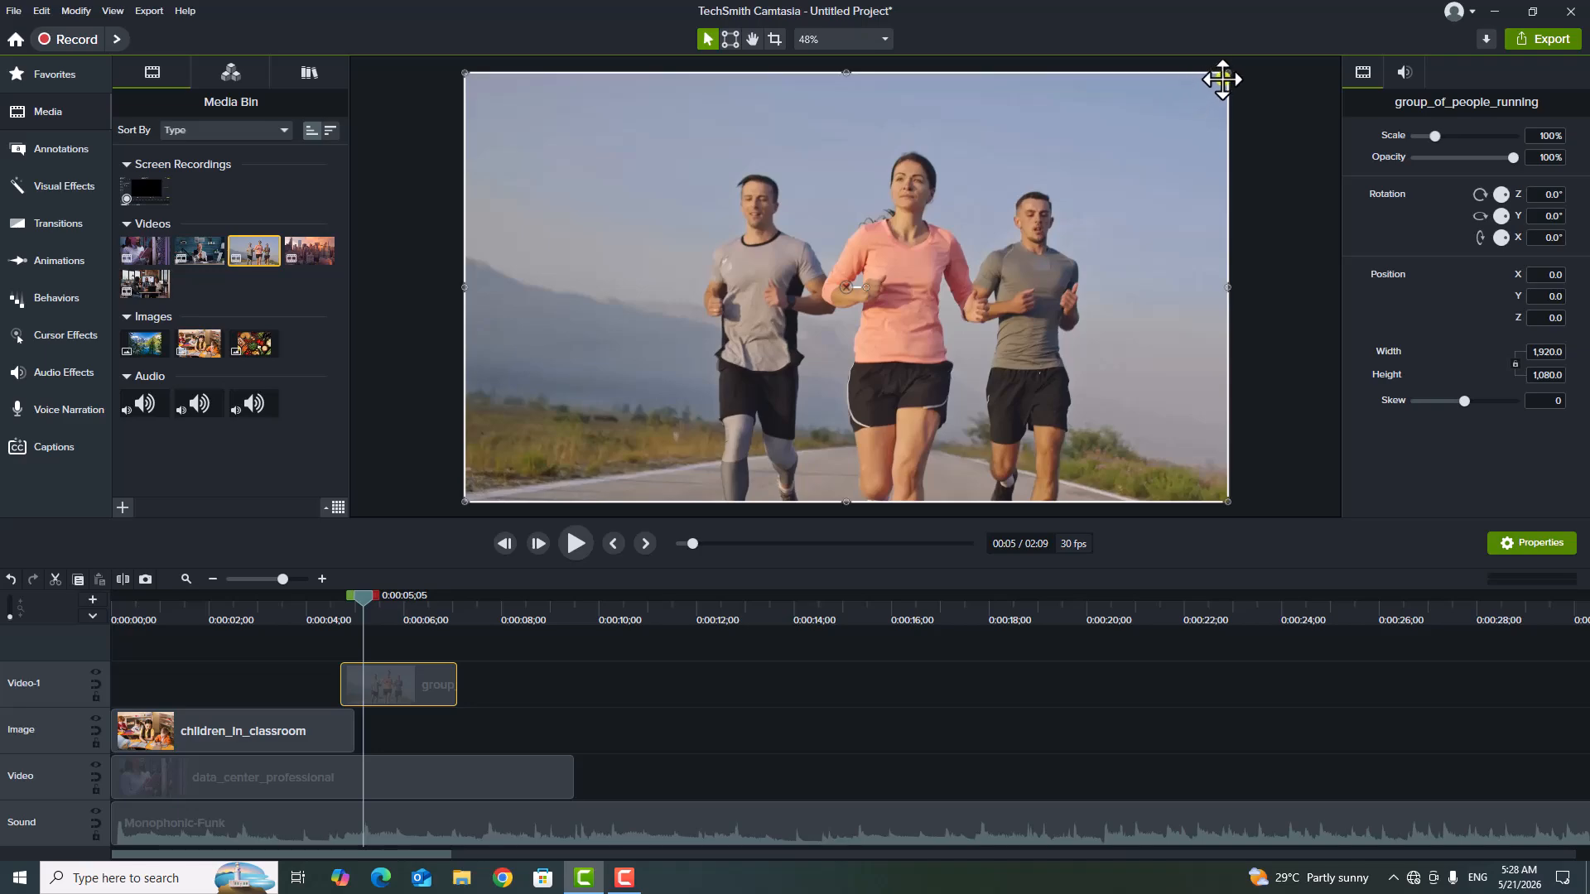
pyautogui.moveTo(1227, 73); pyautogui.dragTo(540, 452)
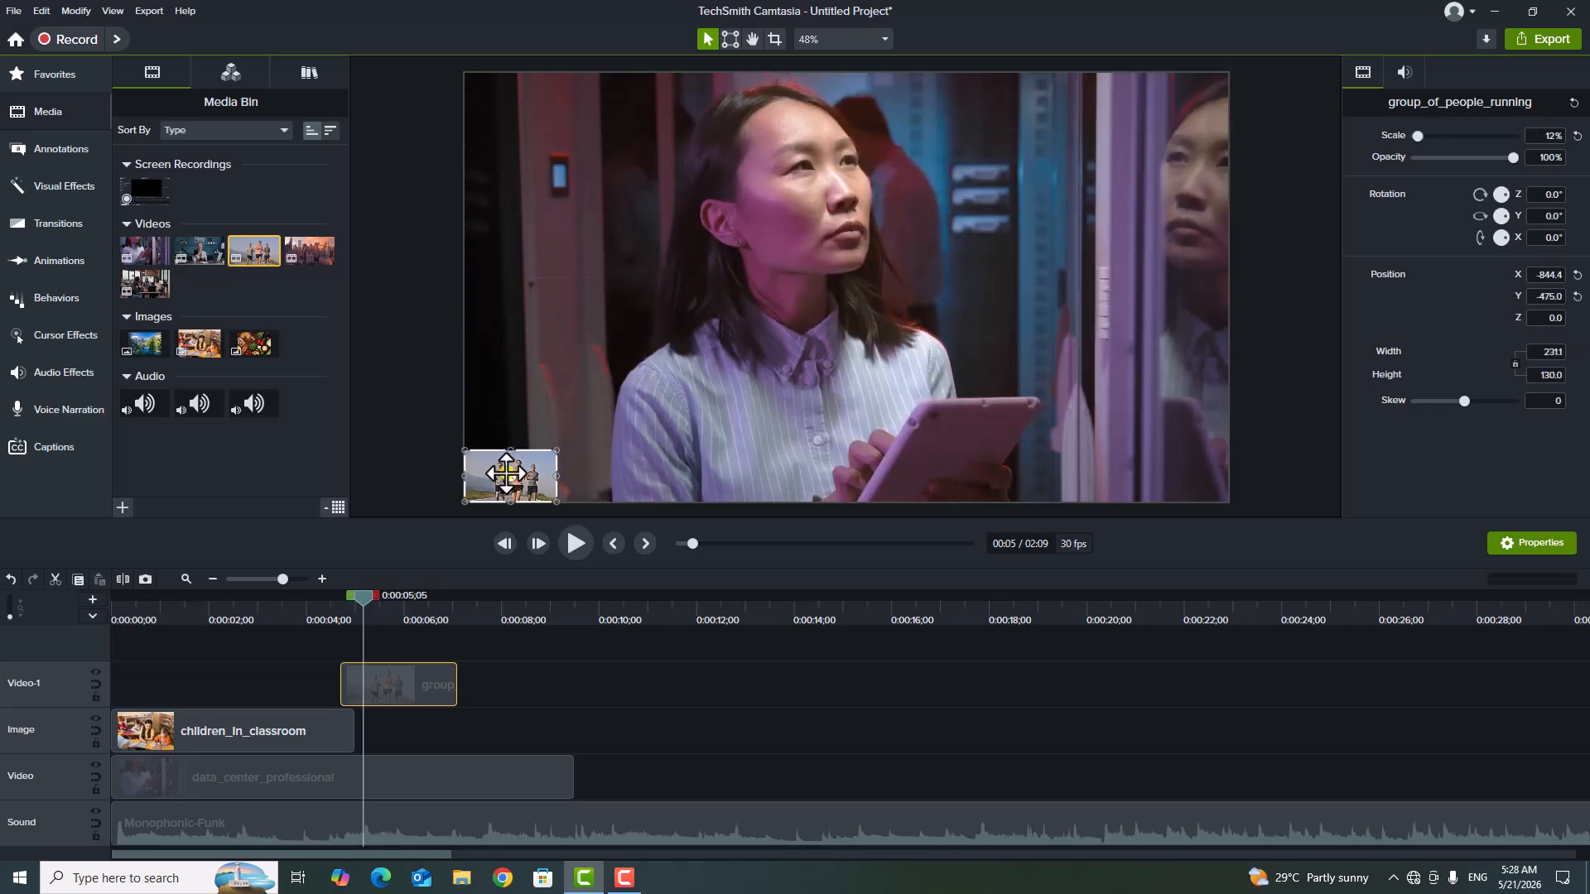
pyautogui.moveTo(529, 475); pyautogui.dragTo(538, 116)
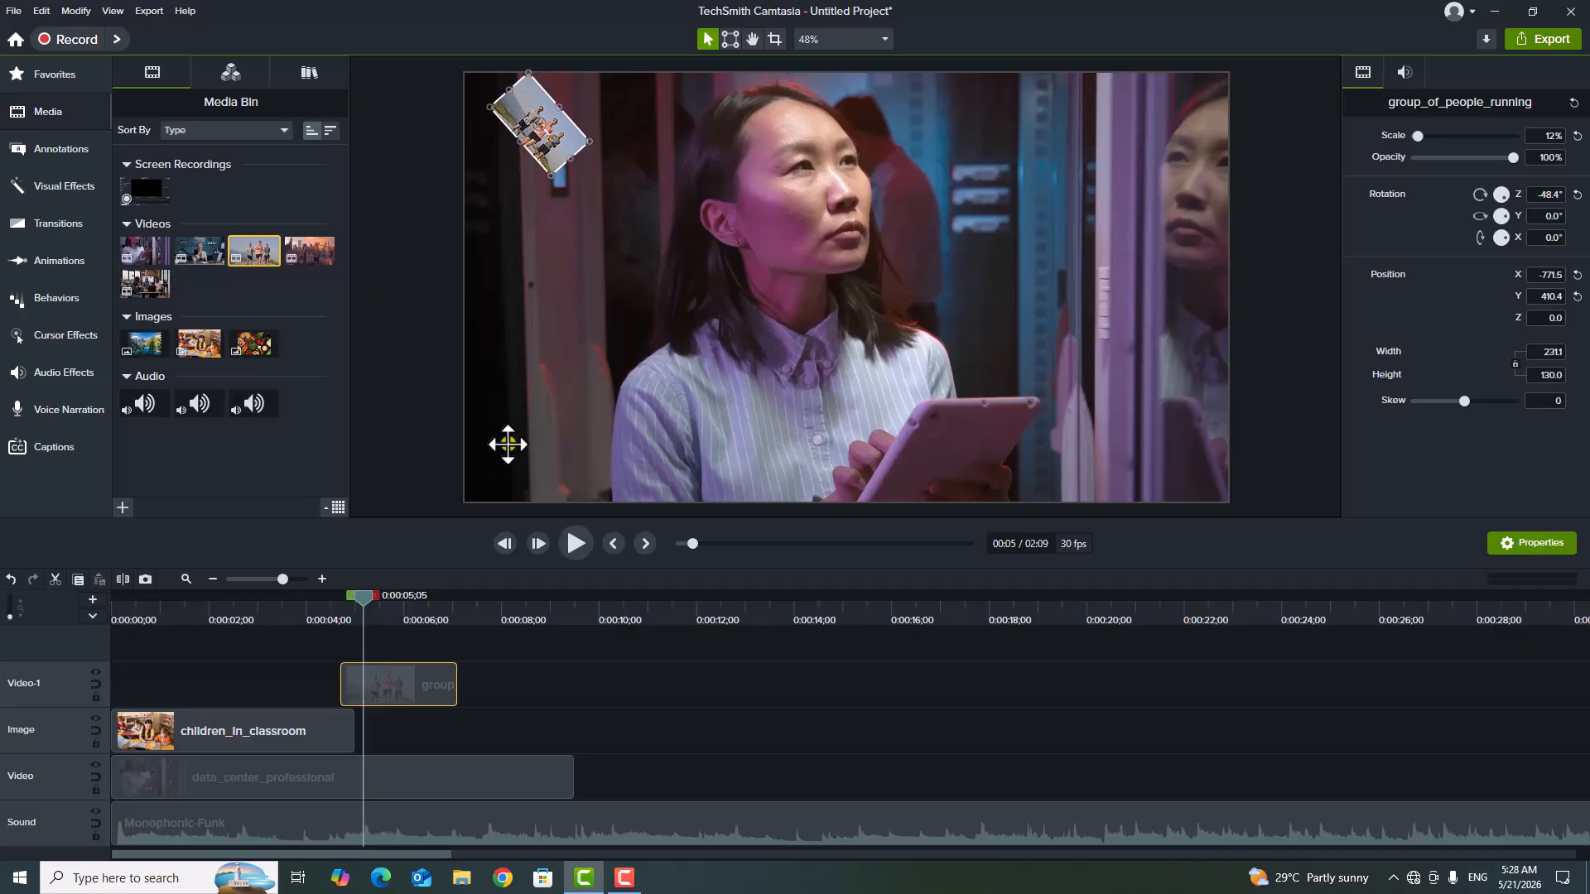
# Play the timeline from the beginning until just past the running clip to preview both overlays.
pyautogui.moveTo(365, 599); pyautogui.dragTo(94, 636)
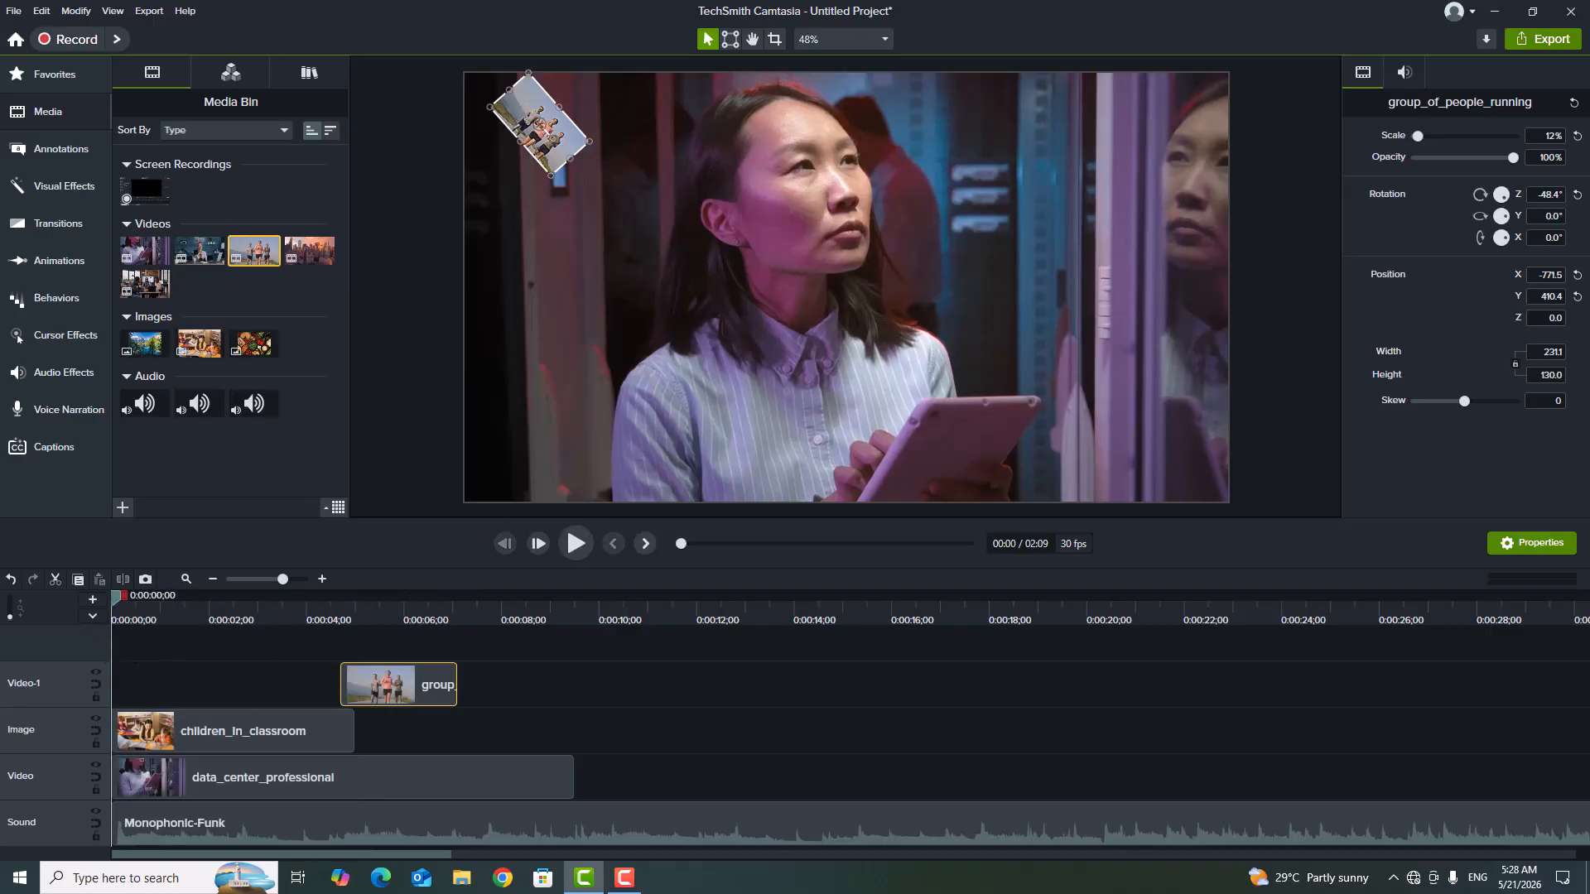
pyautogui.click(577, 544)
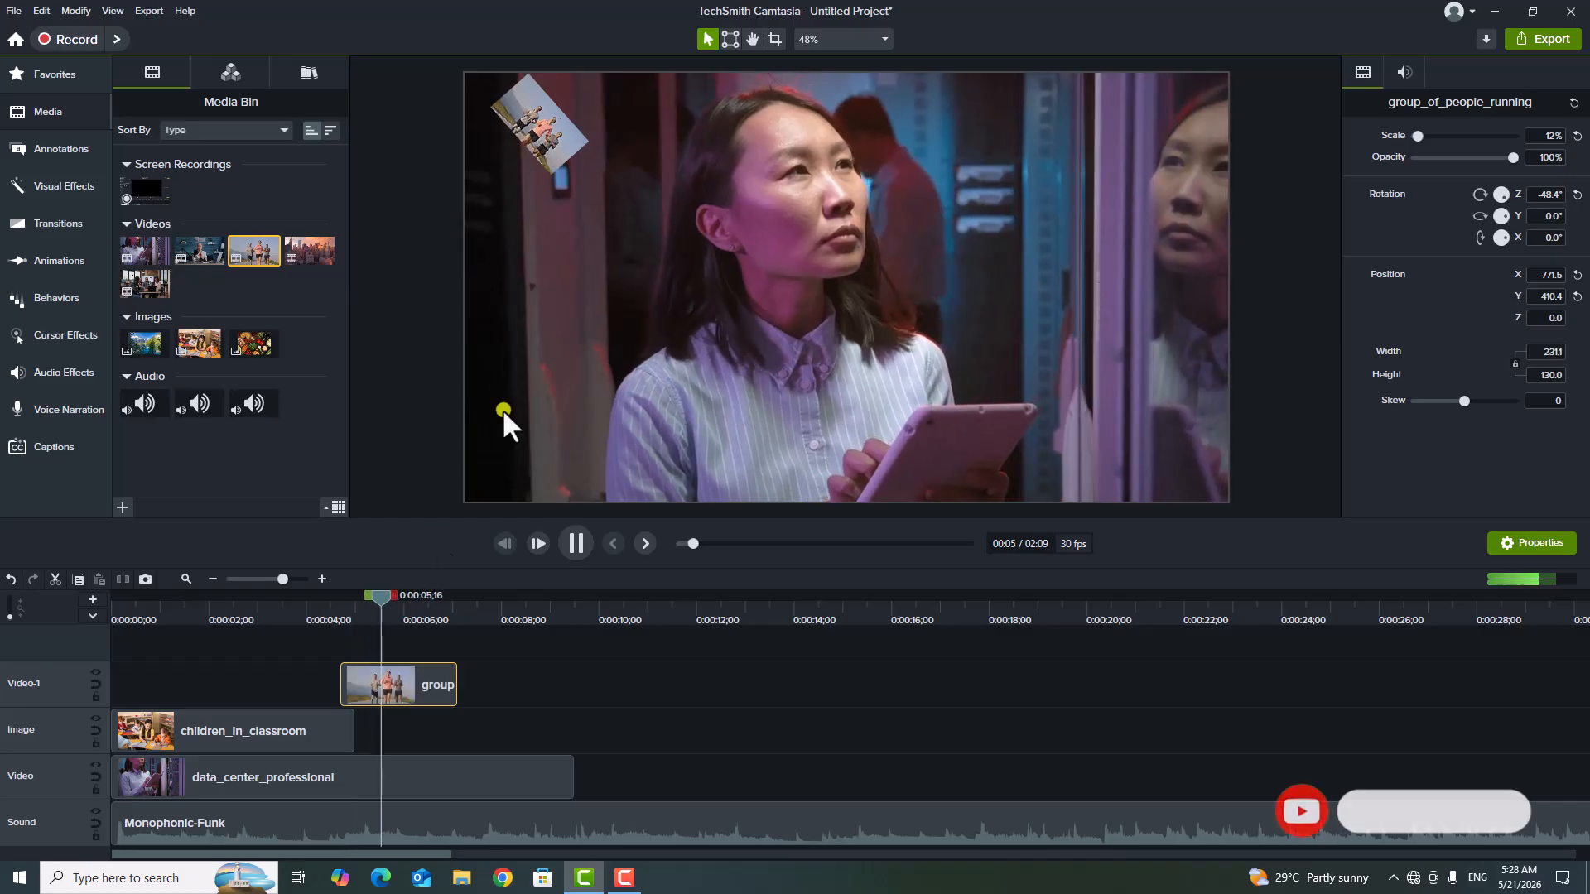
pyautogui.click(575, 549)
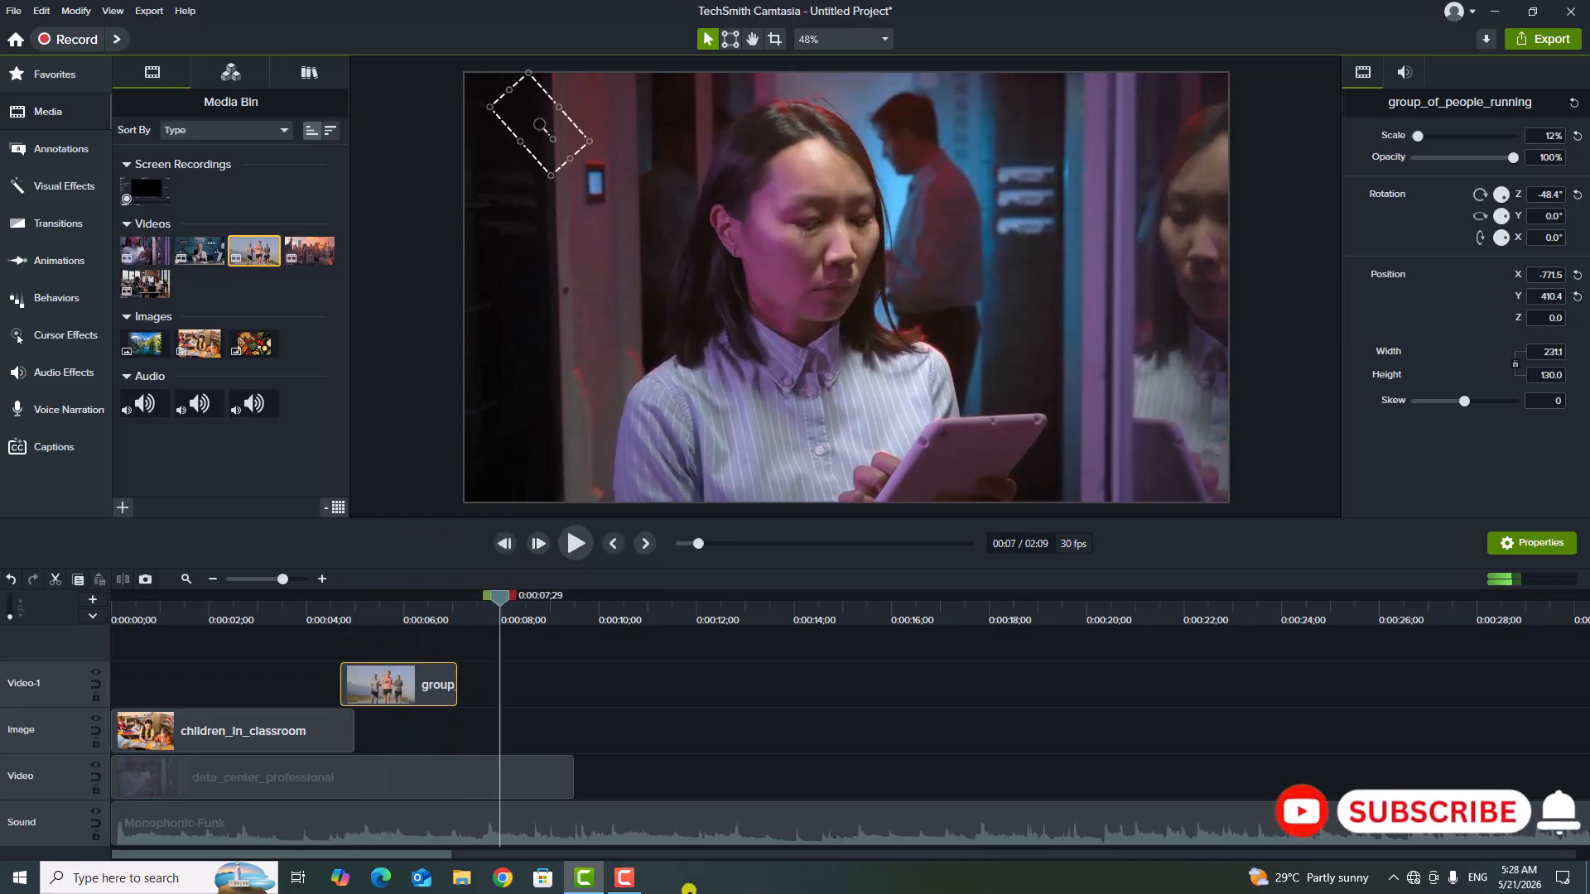
# Insert an empty track below the Video-1 track and enlarge the timeline area to fit all tracks.
pyautogui.rightClick(55, 689)
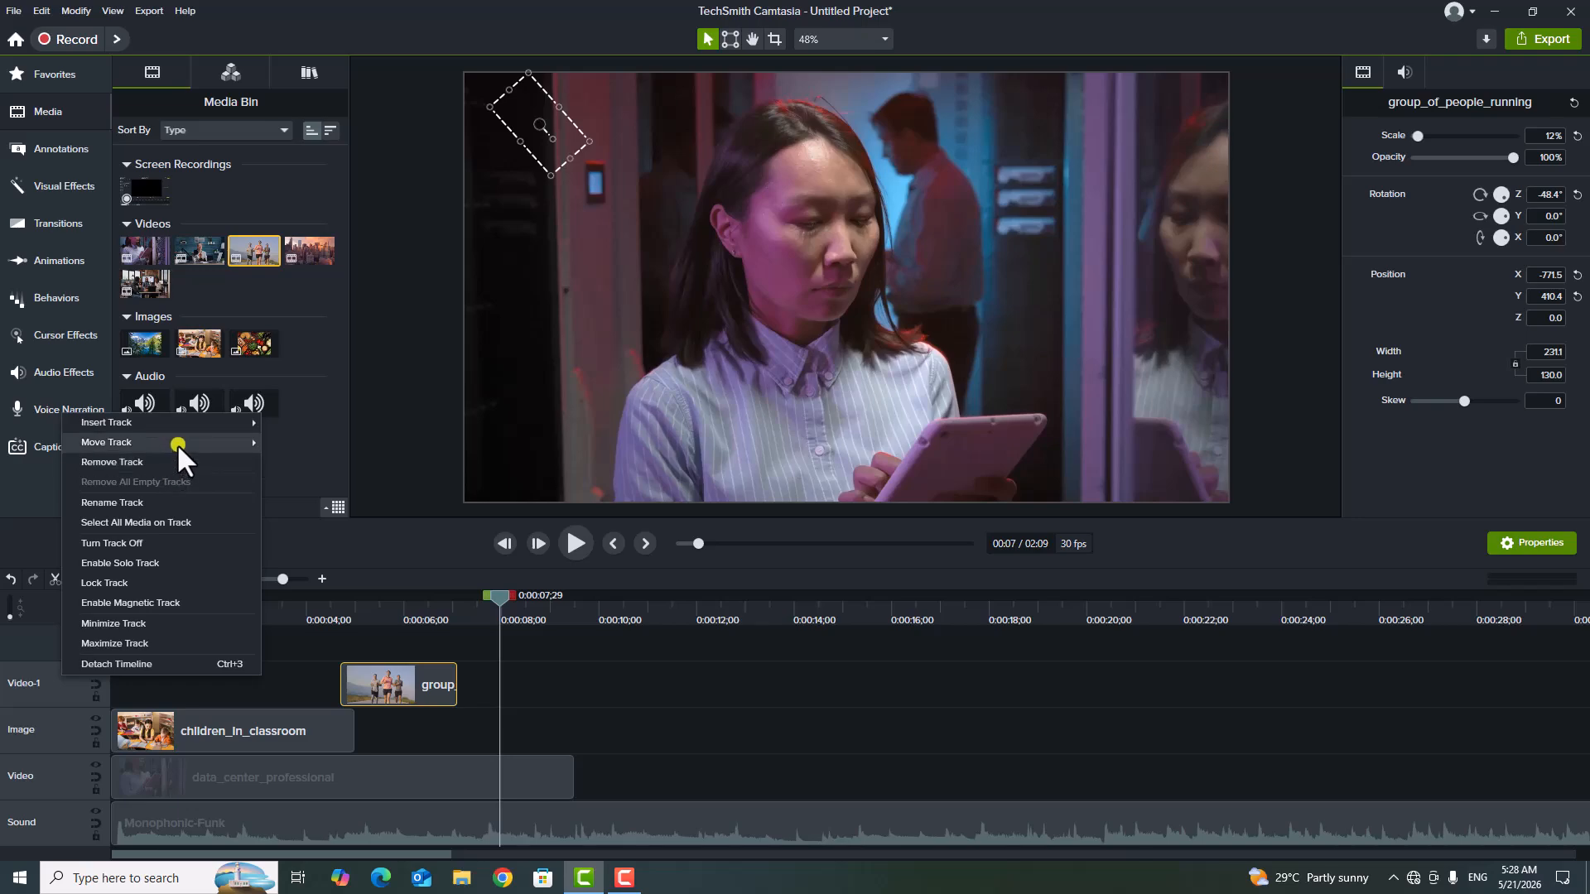
pyautogui.moveTo(187, 425)
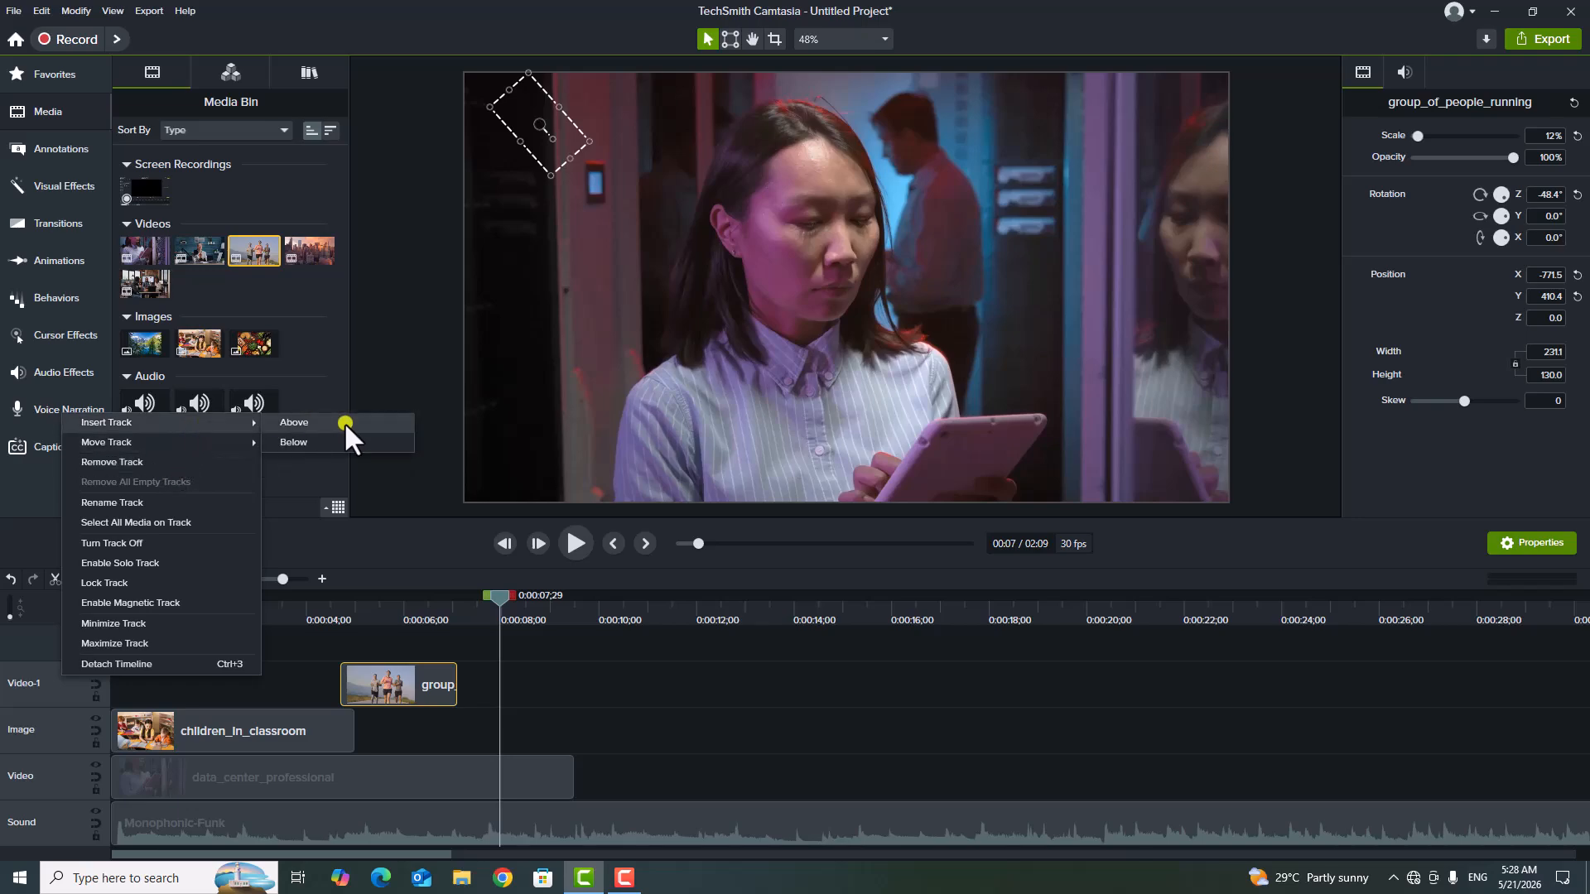
pyautogui.click(305, 446)
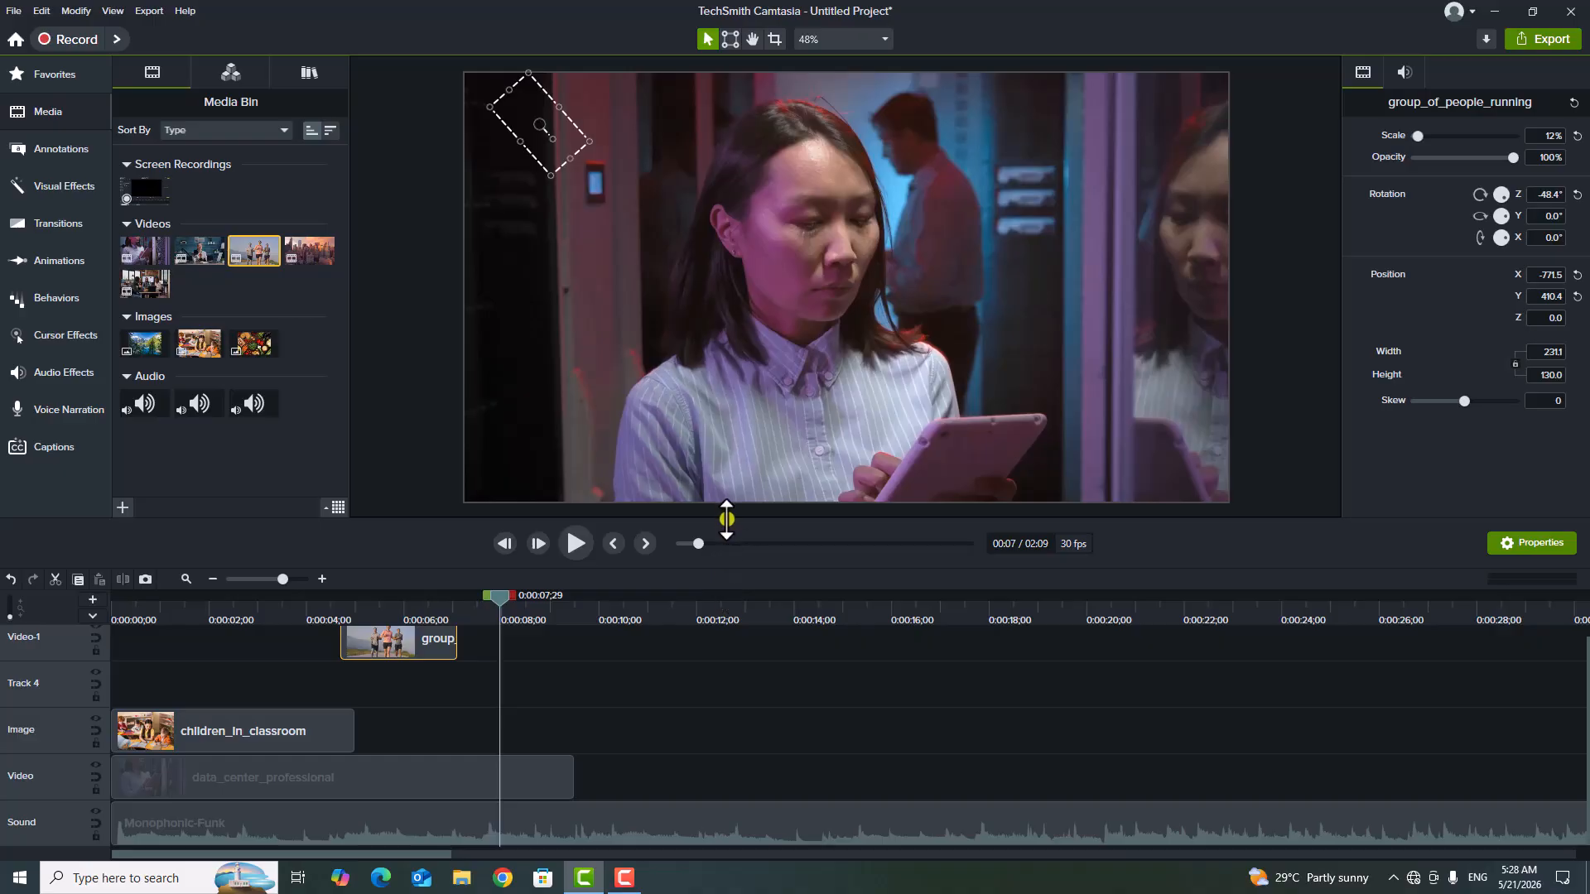
pyautogui.moveTo(724, 522); pyautogui.dragTo(727, 441)
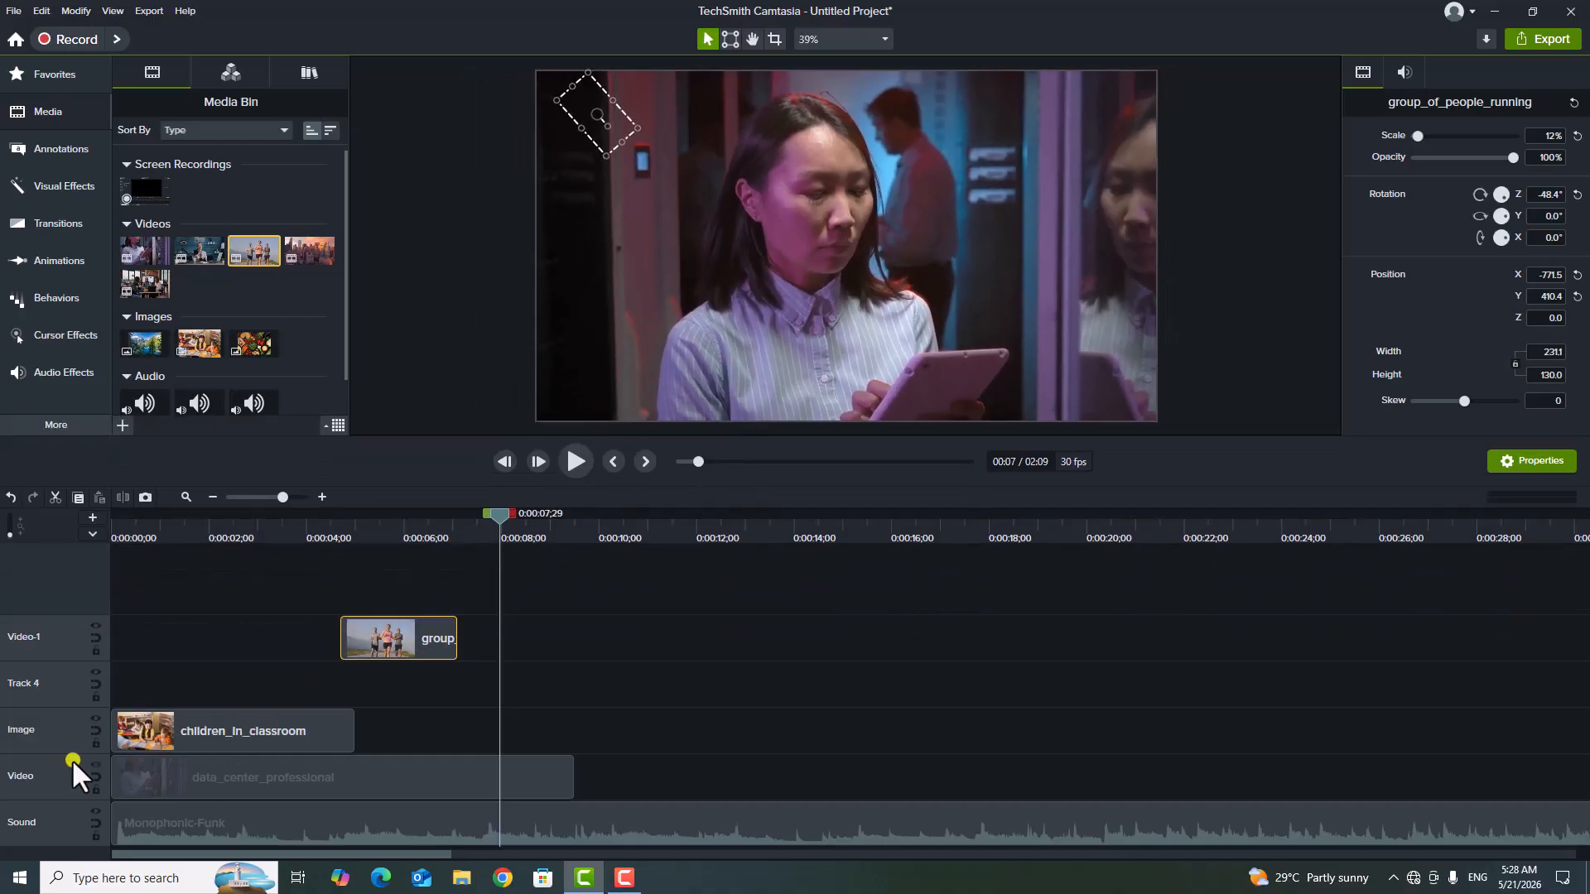
# Insert an empty track between the Image and Video tracks and return the playhead to the start of the timeline.
pyautogui.rightClick(58, 772)
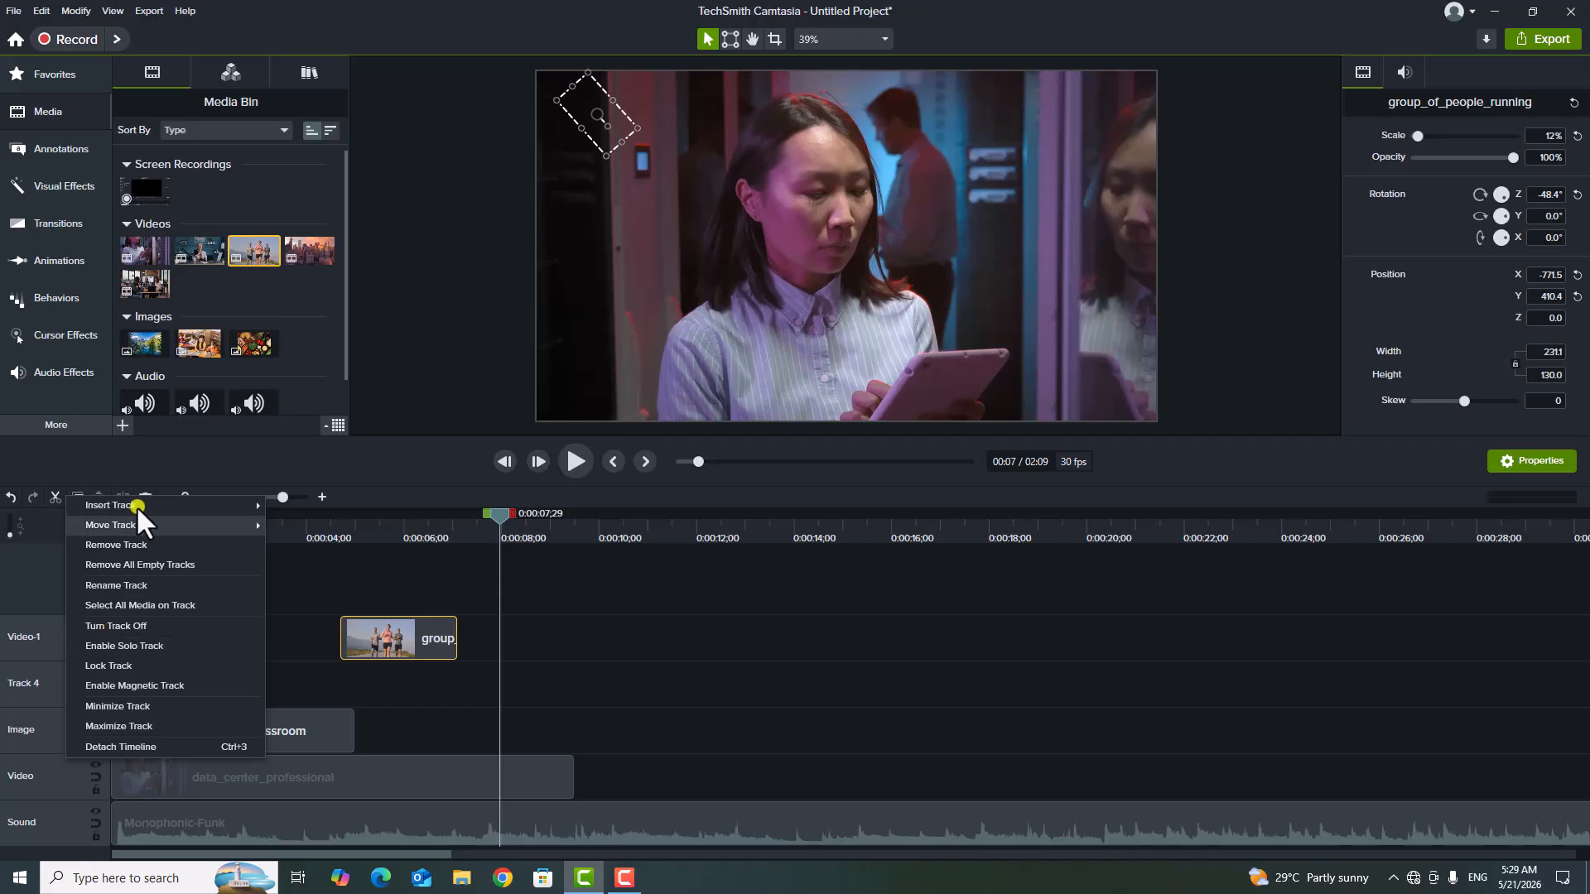
pyautogui.moveTo(137, 502)
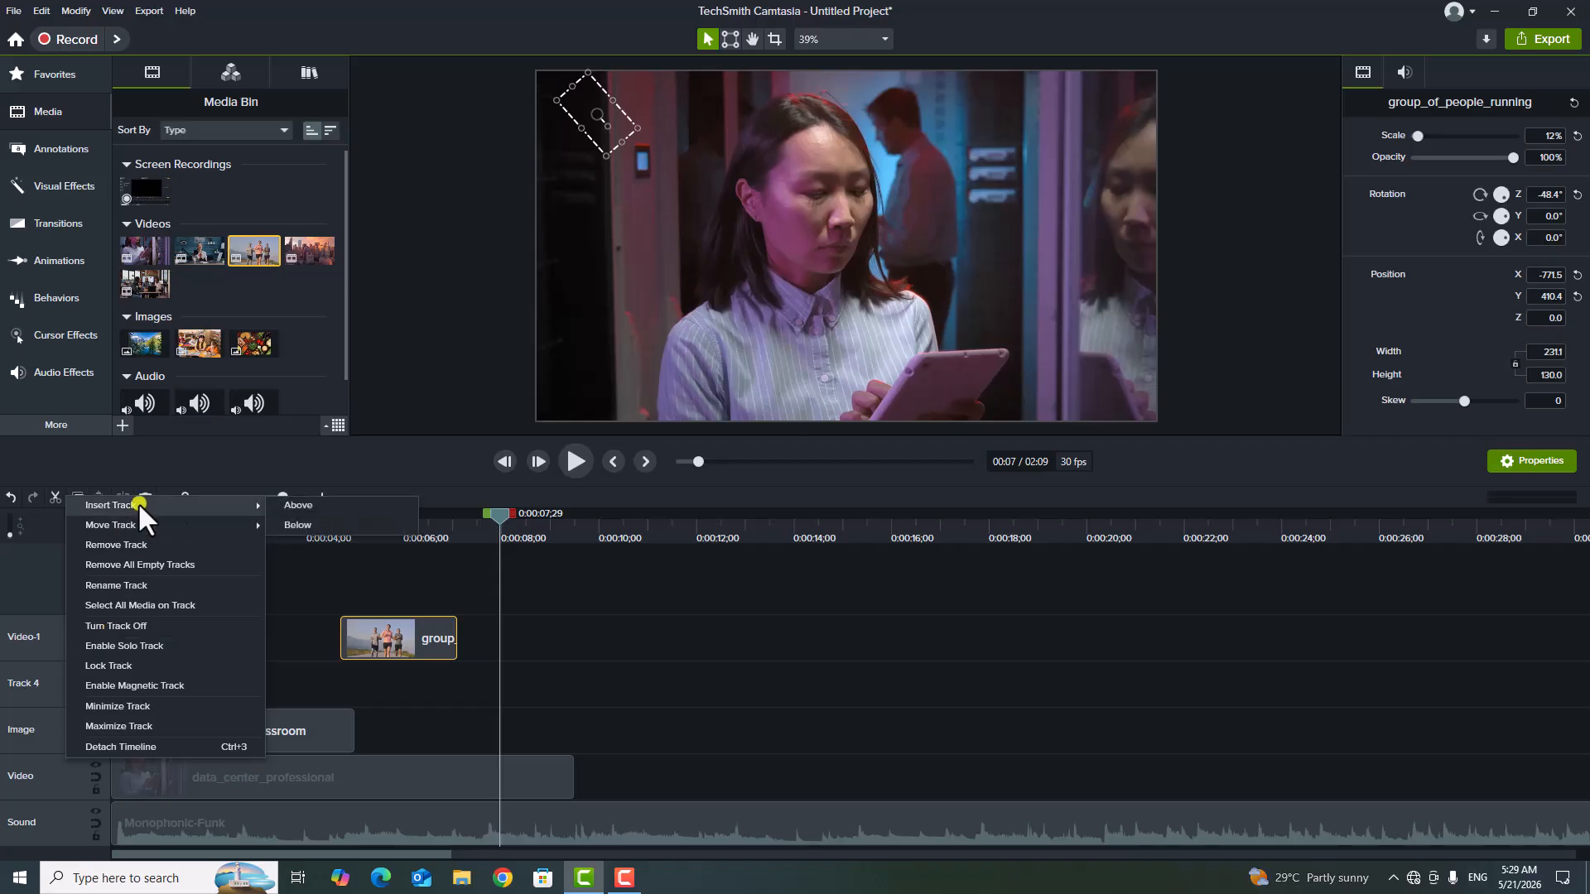
pyautogui.click(326, 523)
pyautogui.click(156, 703)
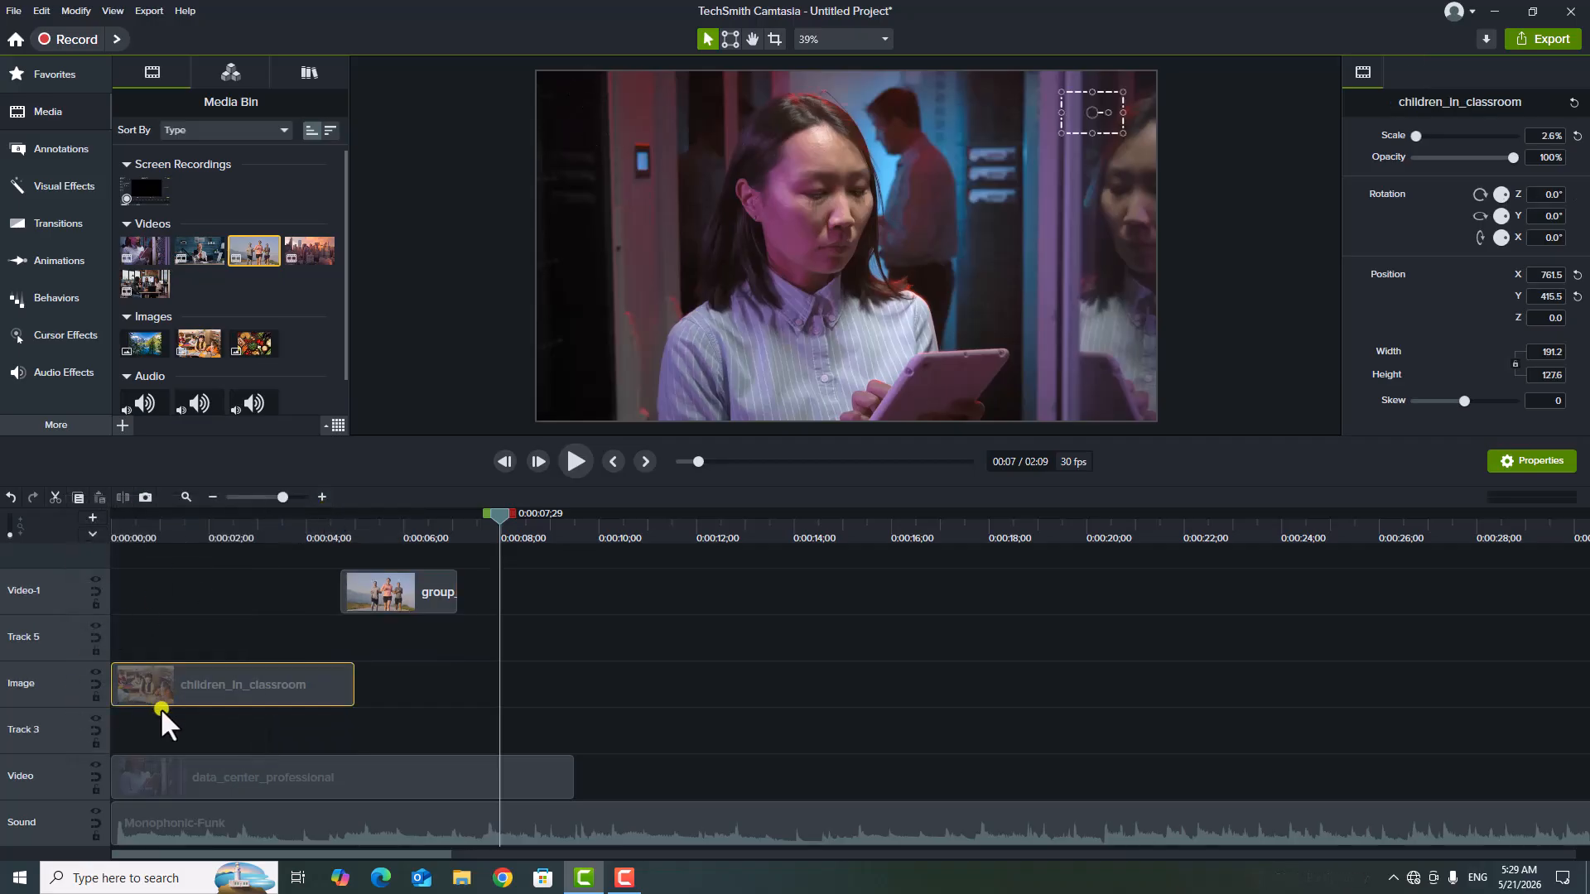
pyautogui.click(174, 717)
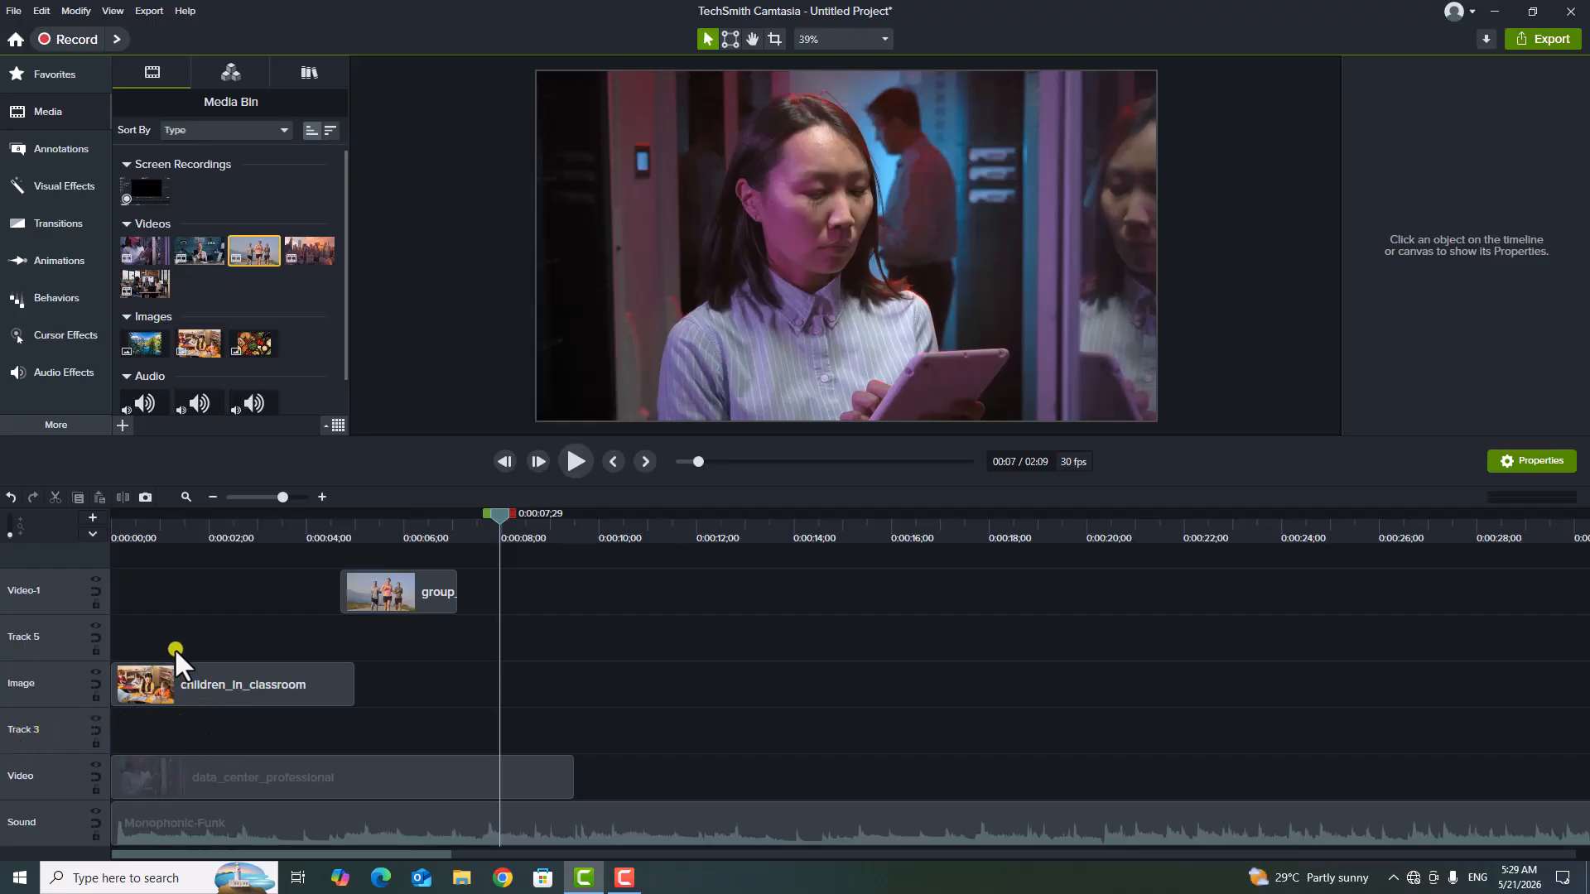
pyautogui.moveTo(501, 515); pyautogui.dragTo(17, 591)
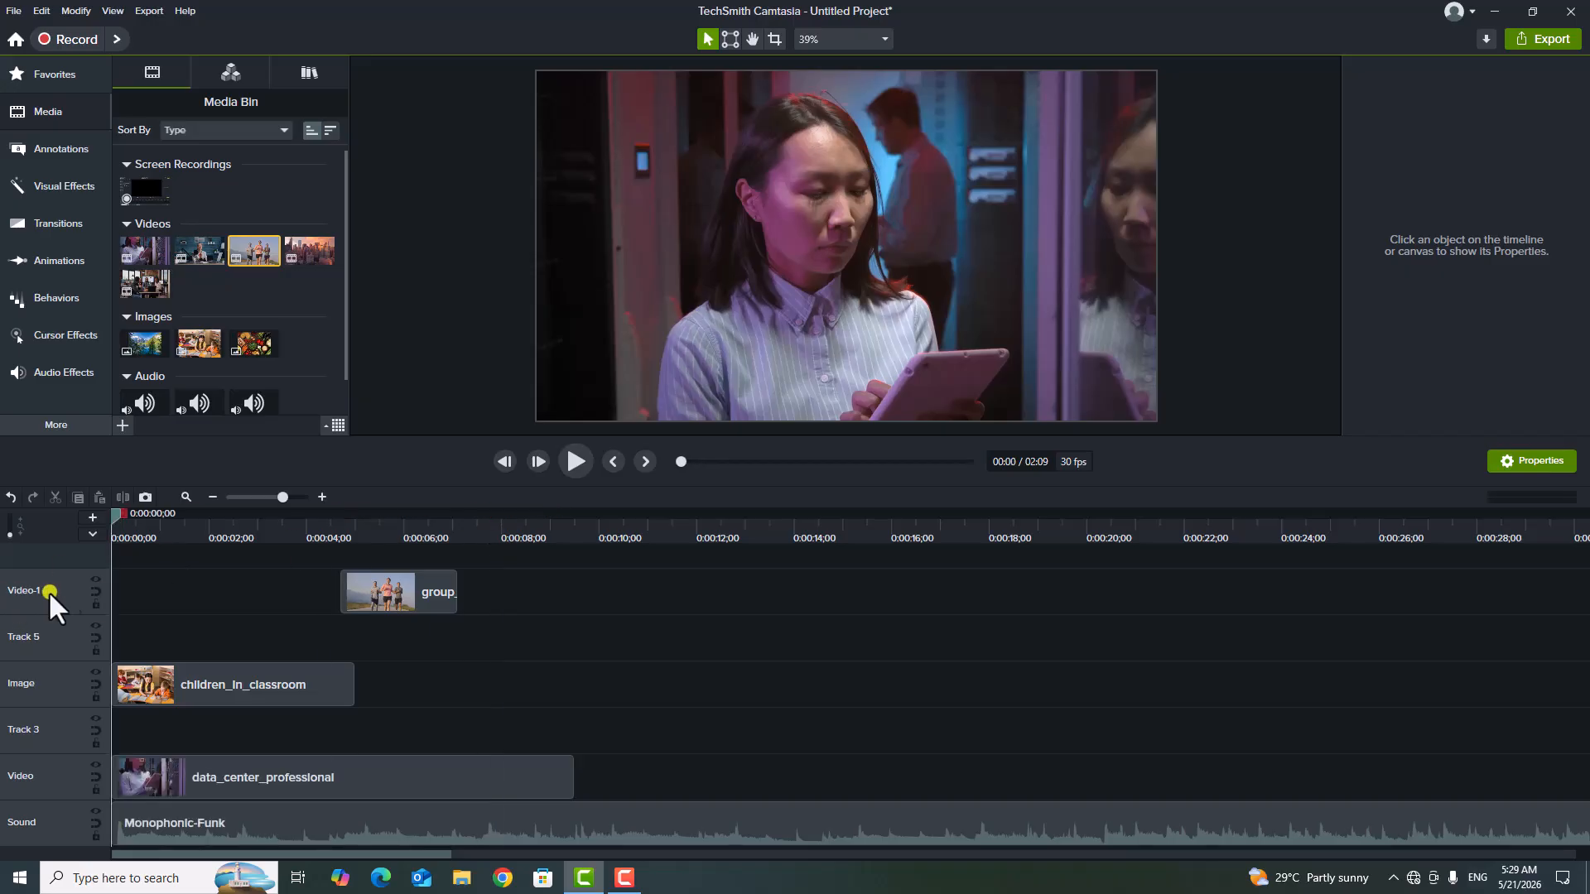
# Remove the empty Track 3 between the Image and Video tracks.
pyautogui.rightClick(55, 724)
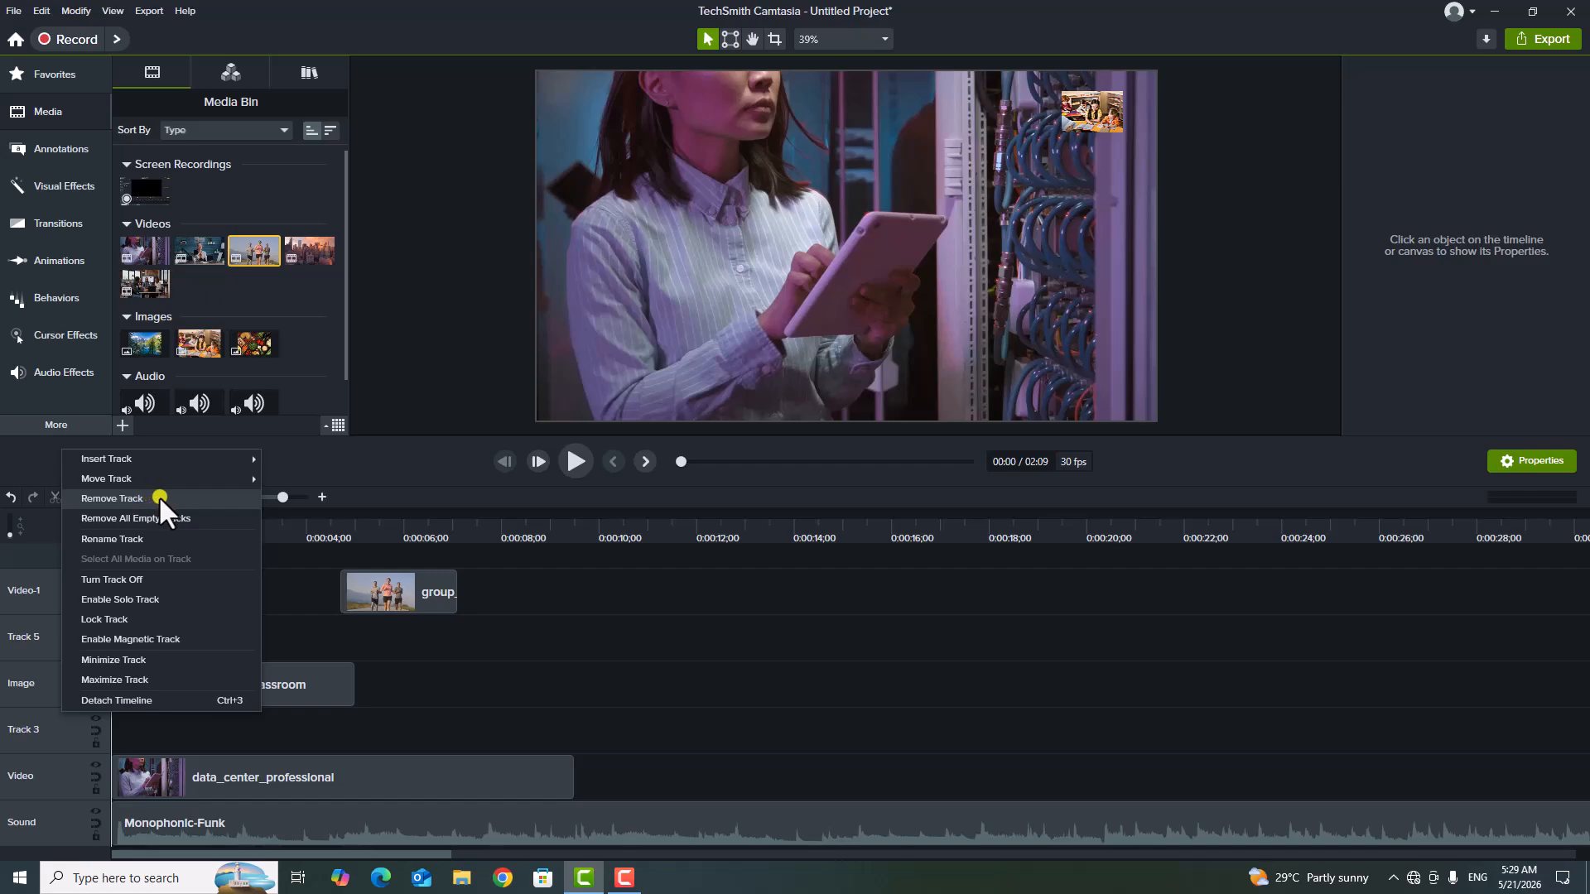
pyautogui.click(552, 679)
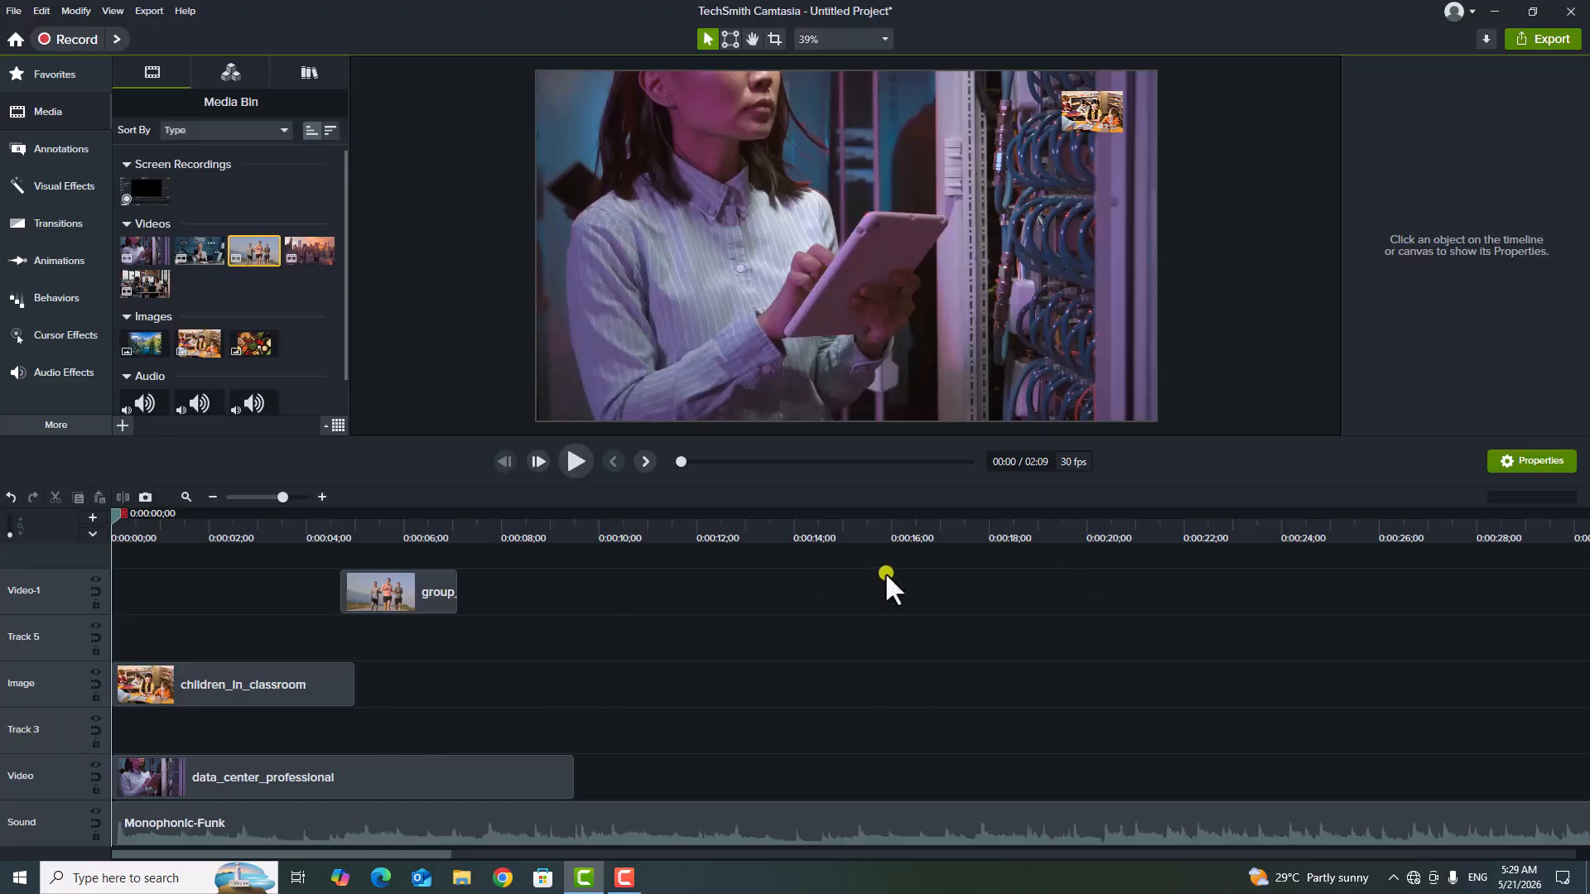
pyautogui.rightClick(48, 727)
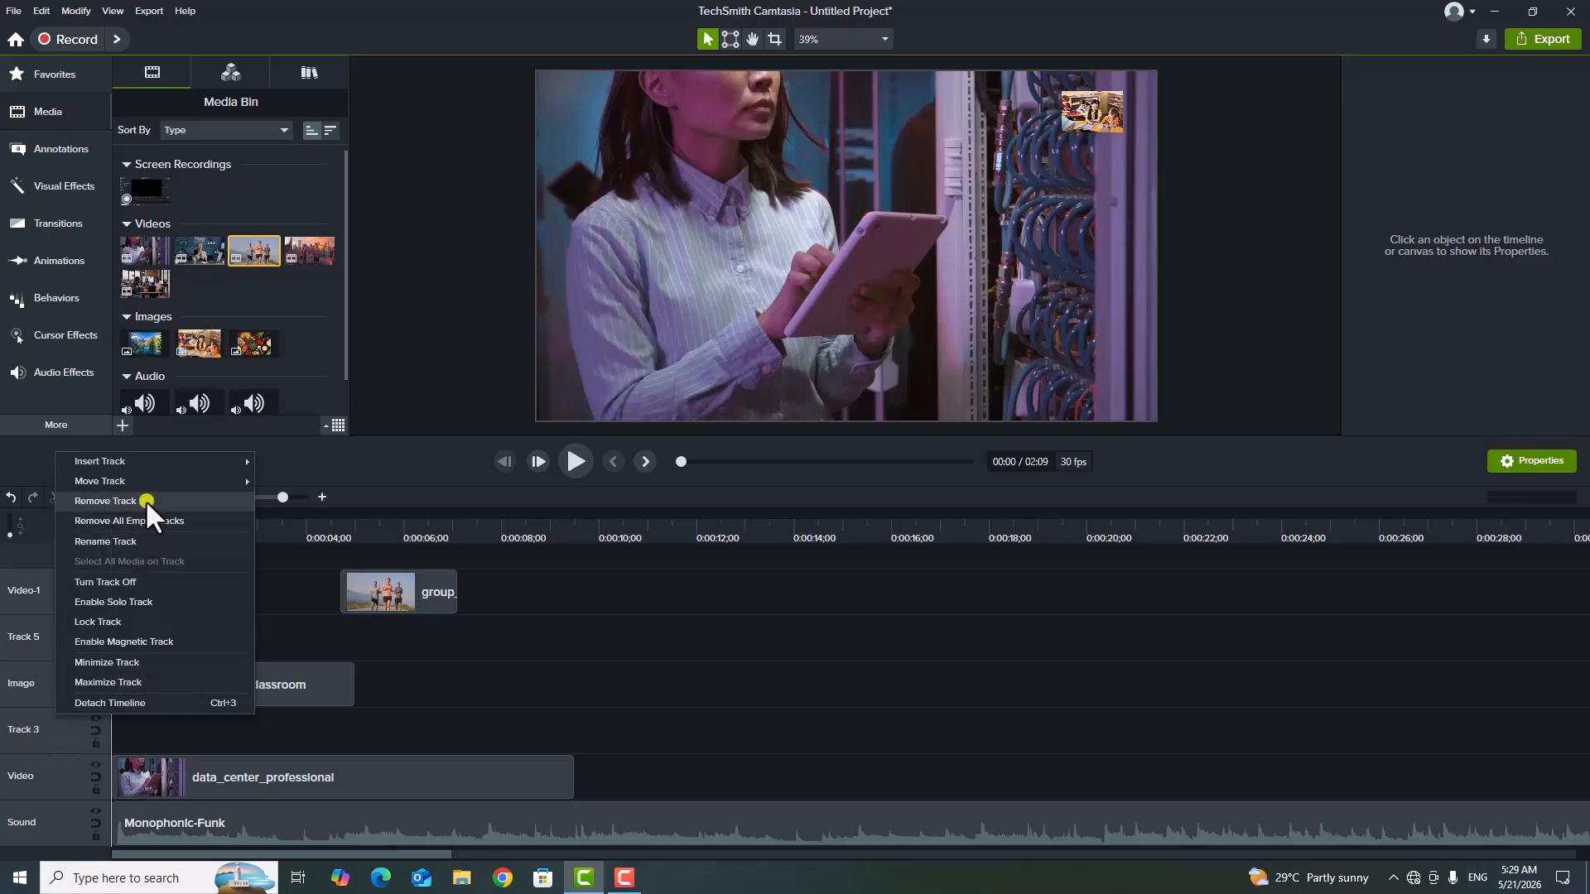
pyautogui.click(105, 501)
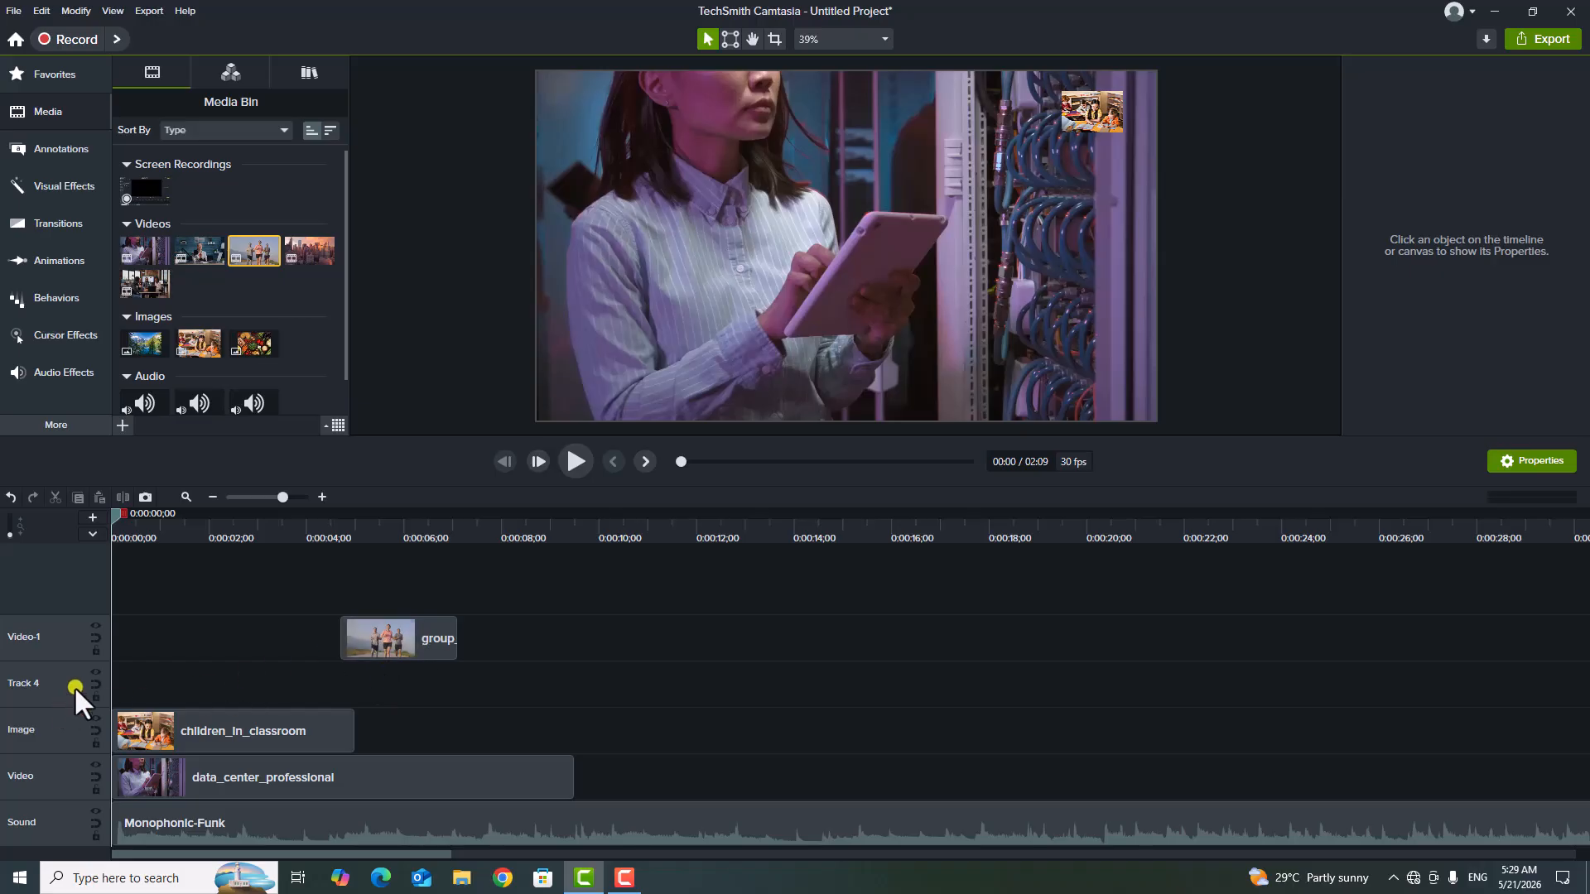
# Remove the Video-1 track together with the media on it.
pyautogui.rightClick(61, 639)
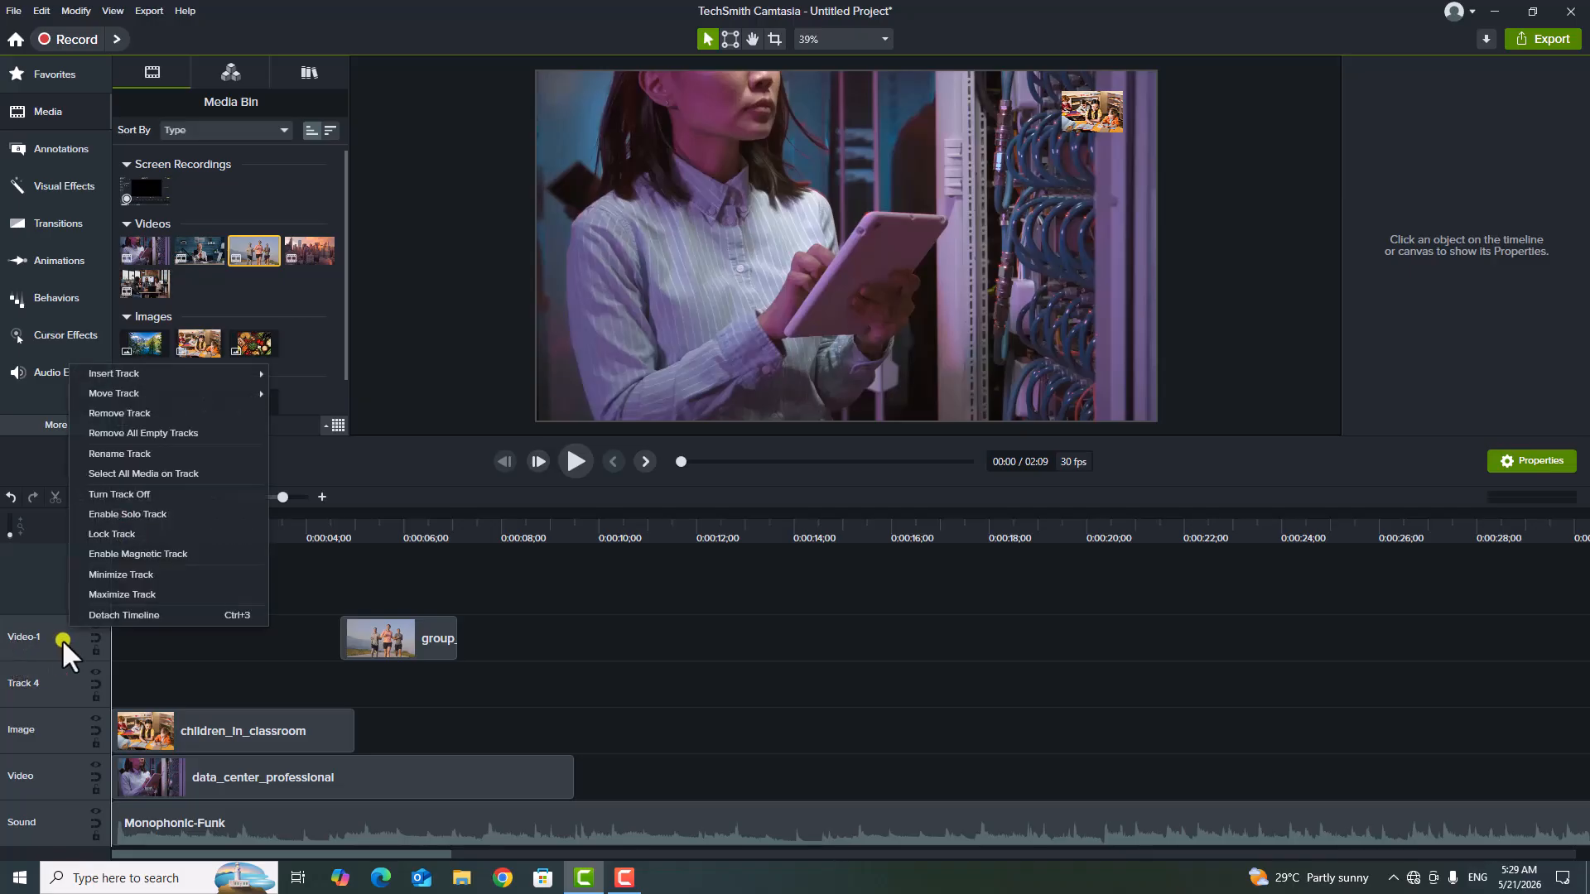
pyautogui.click(167, 410)
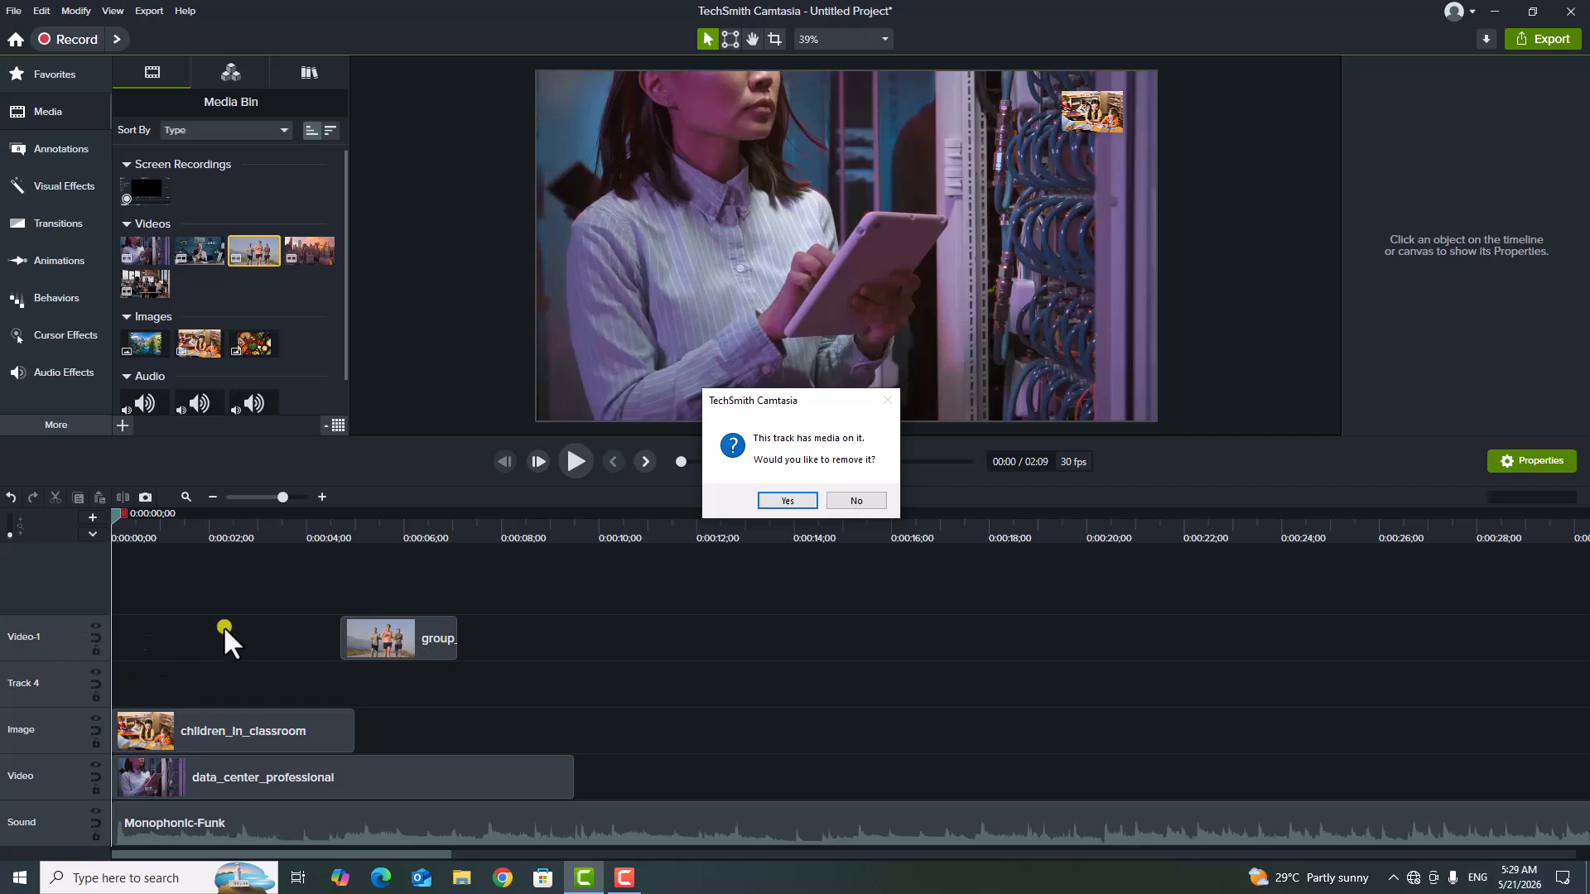
pyautogui.click(785, 501)
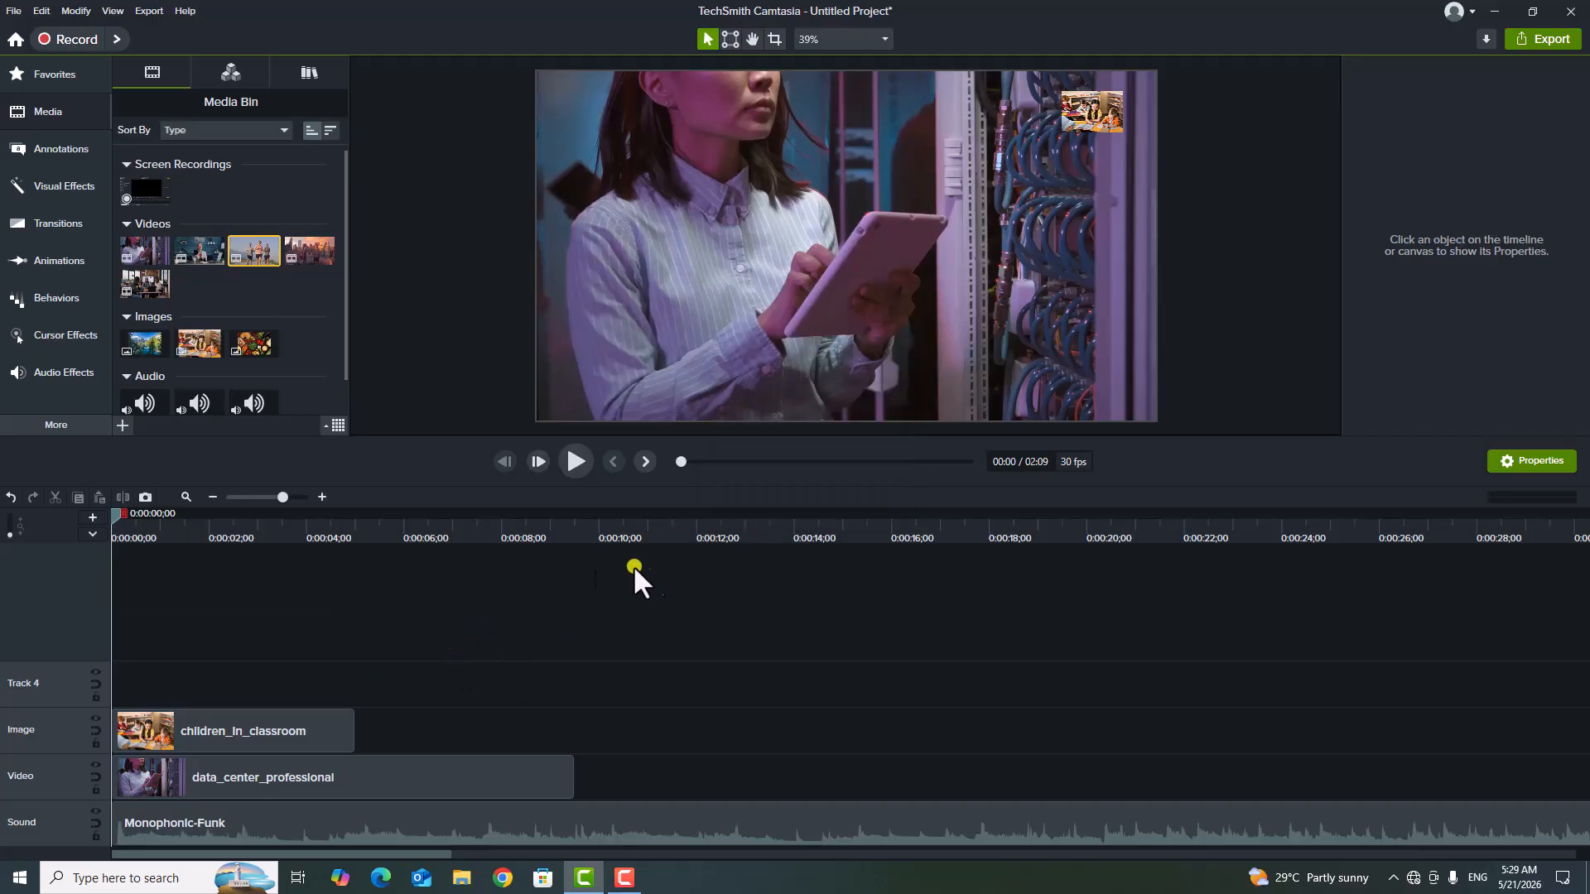
# Insert an empty track above Track 4.
pyautogui.rightClick(44, 685)
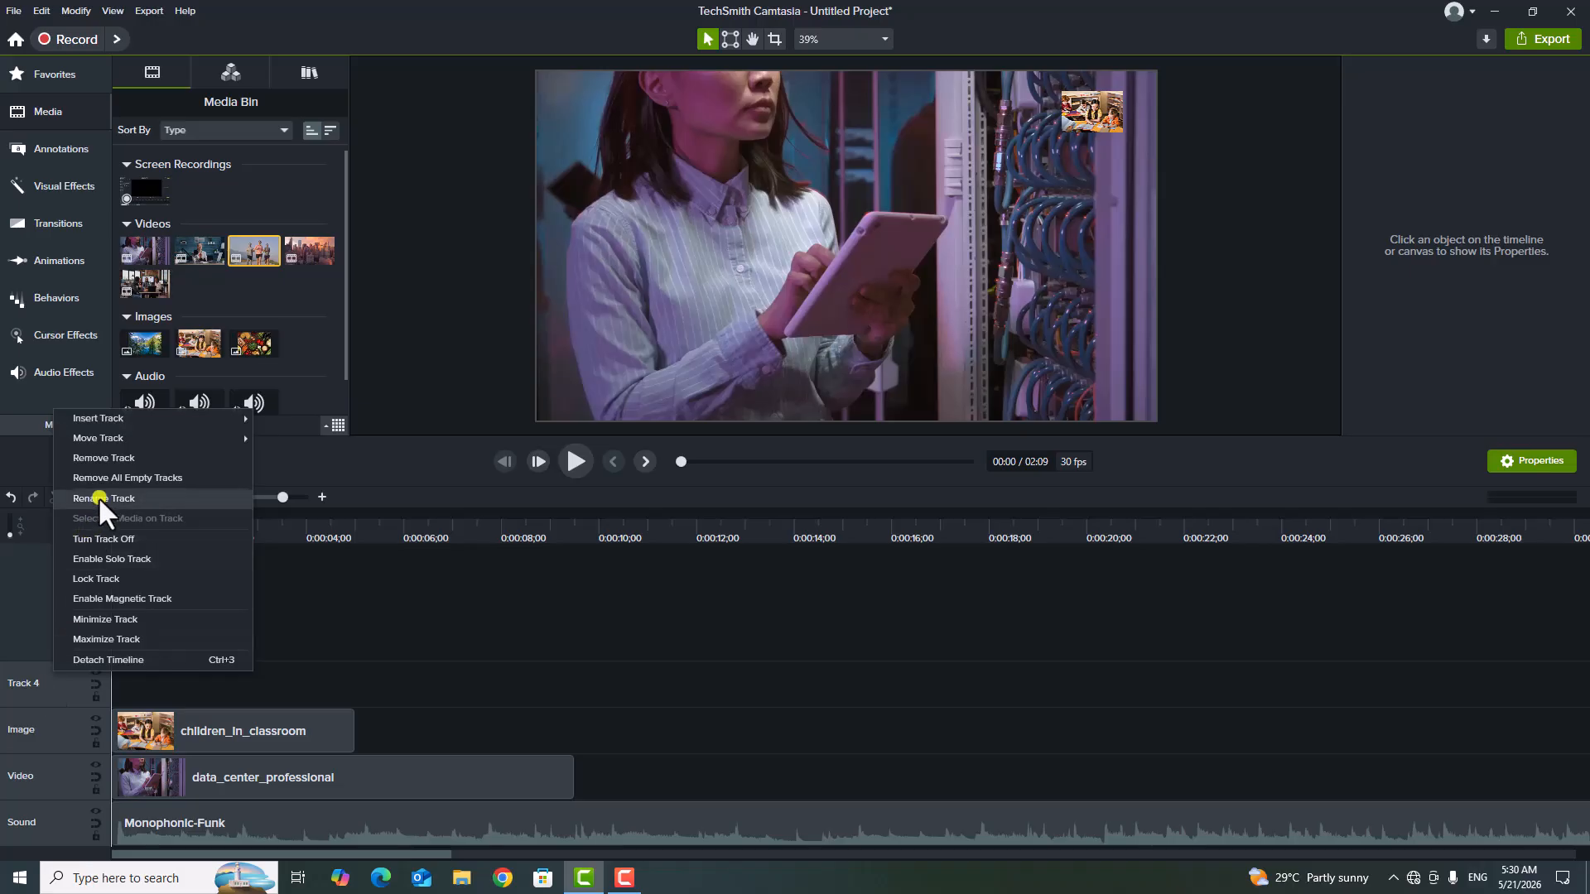
pyautogui.moveTo(142, 417)
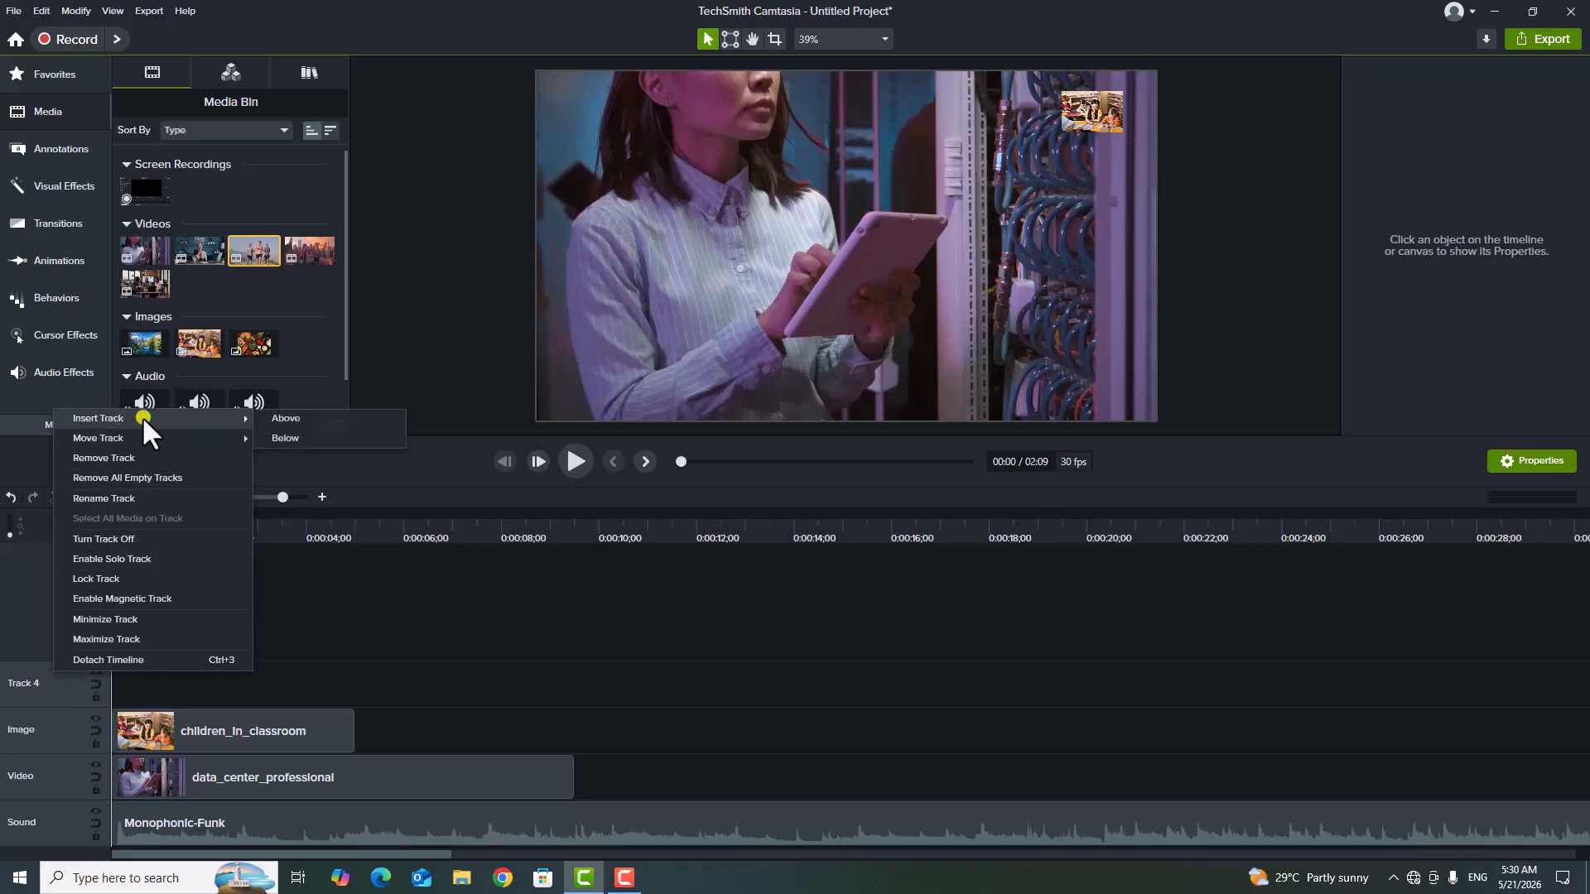
pyautogui.click(313, 417)
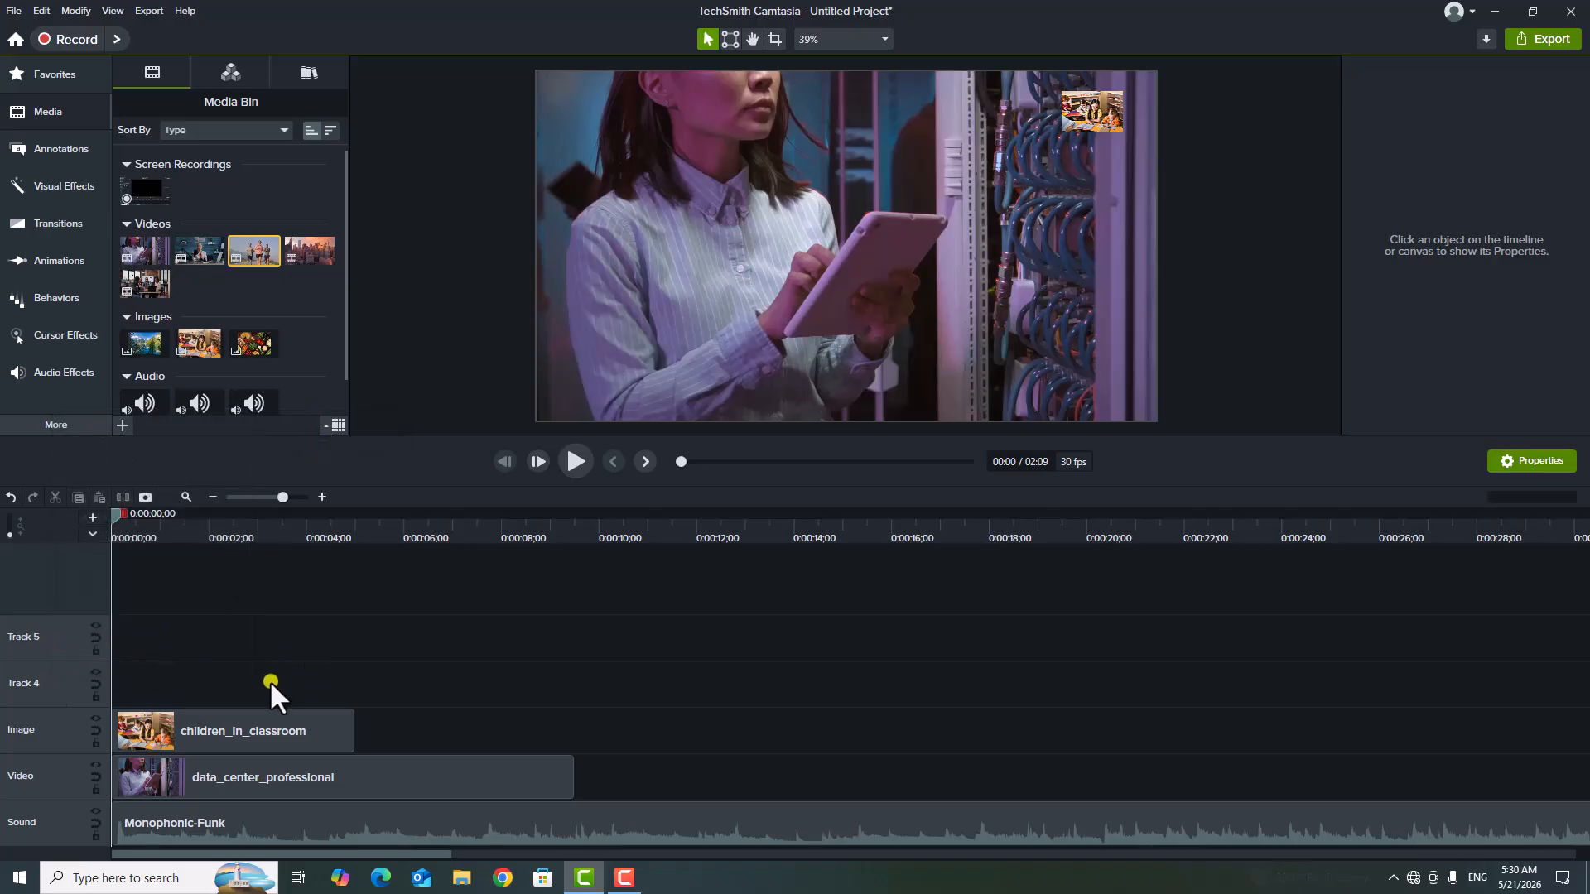
pyautogui.rightClick(62, 674)
pyautogui.click(394, 653)
pyautogui.rightClick(58, 732)
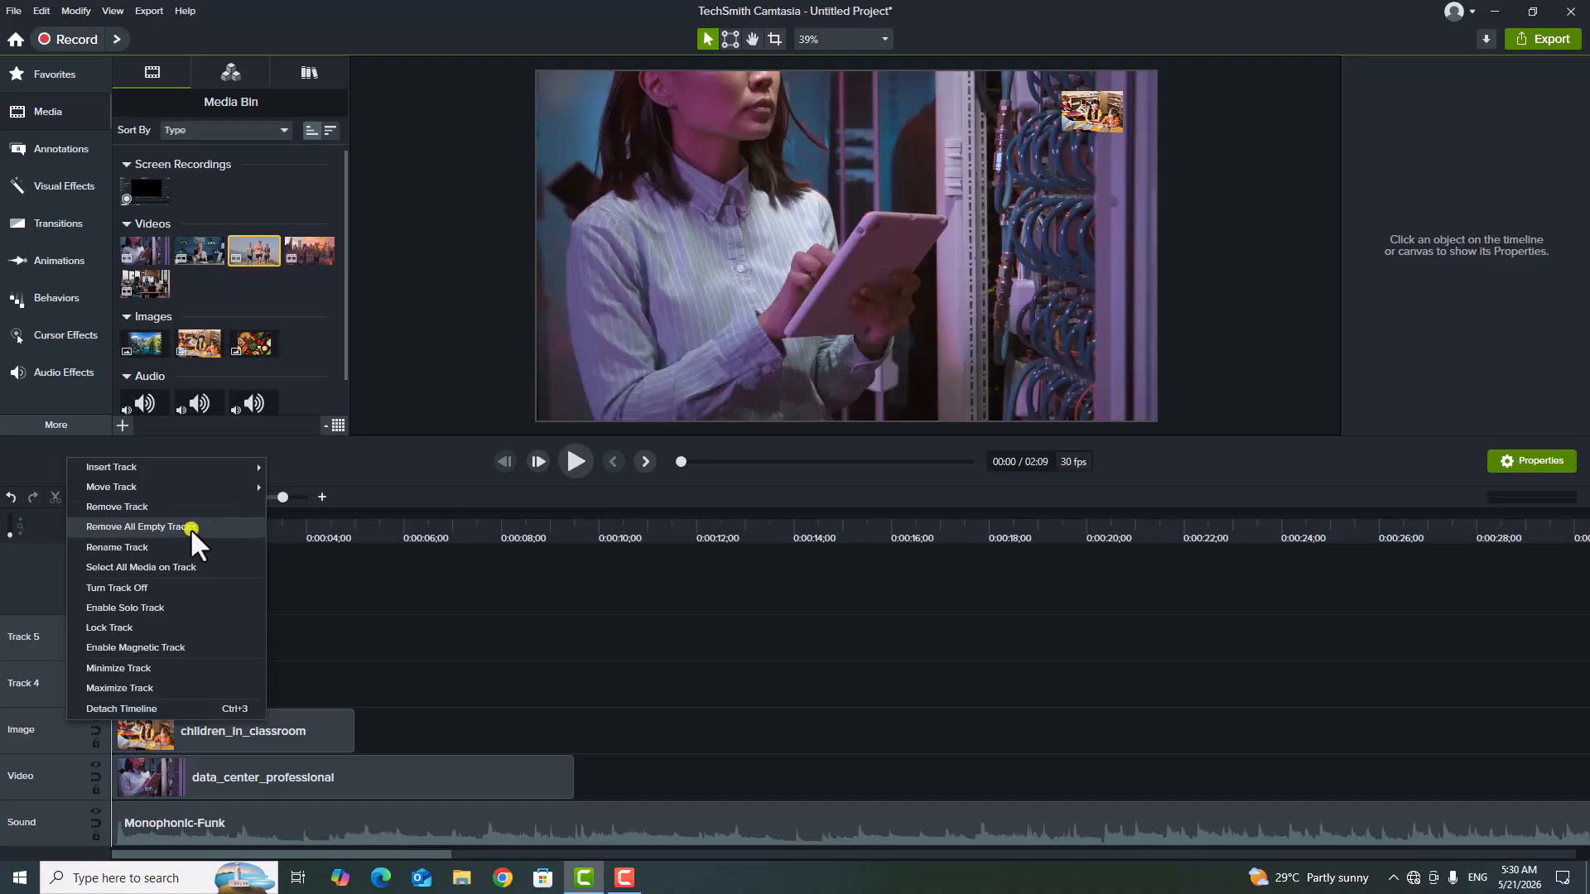
pyautogui.click(474, 613)
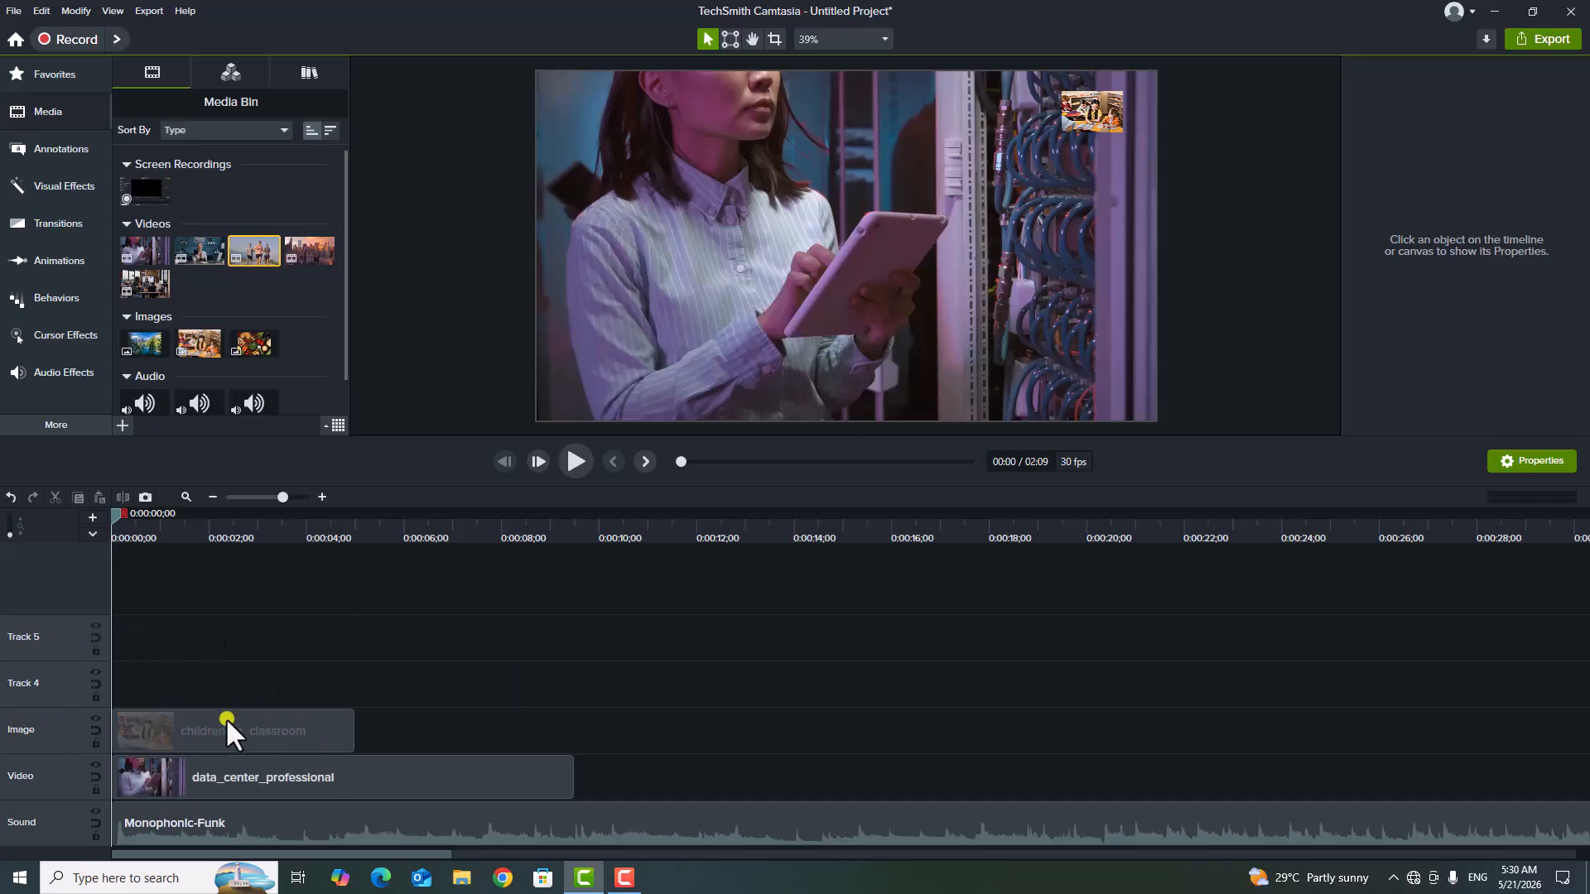
pyautogui.rightClick(270, 725)
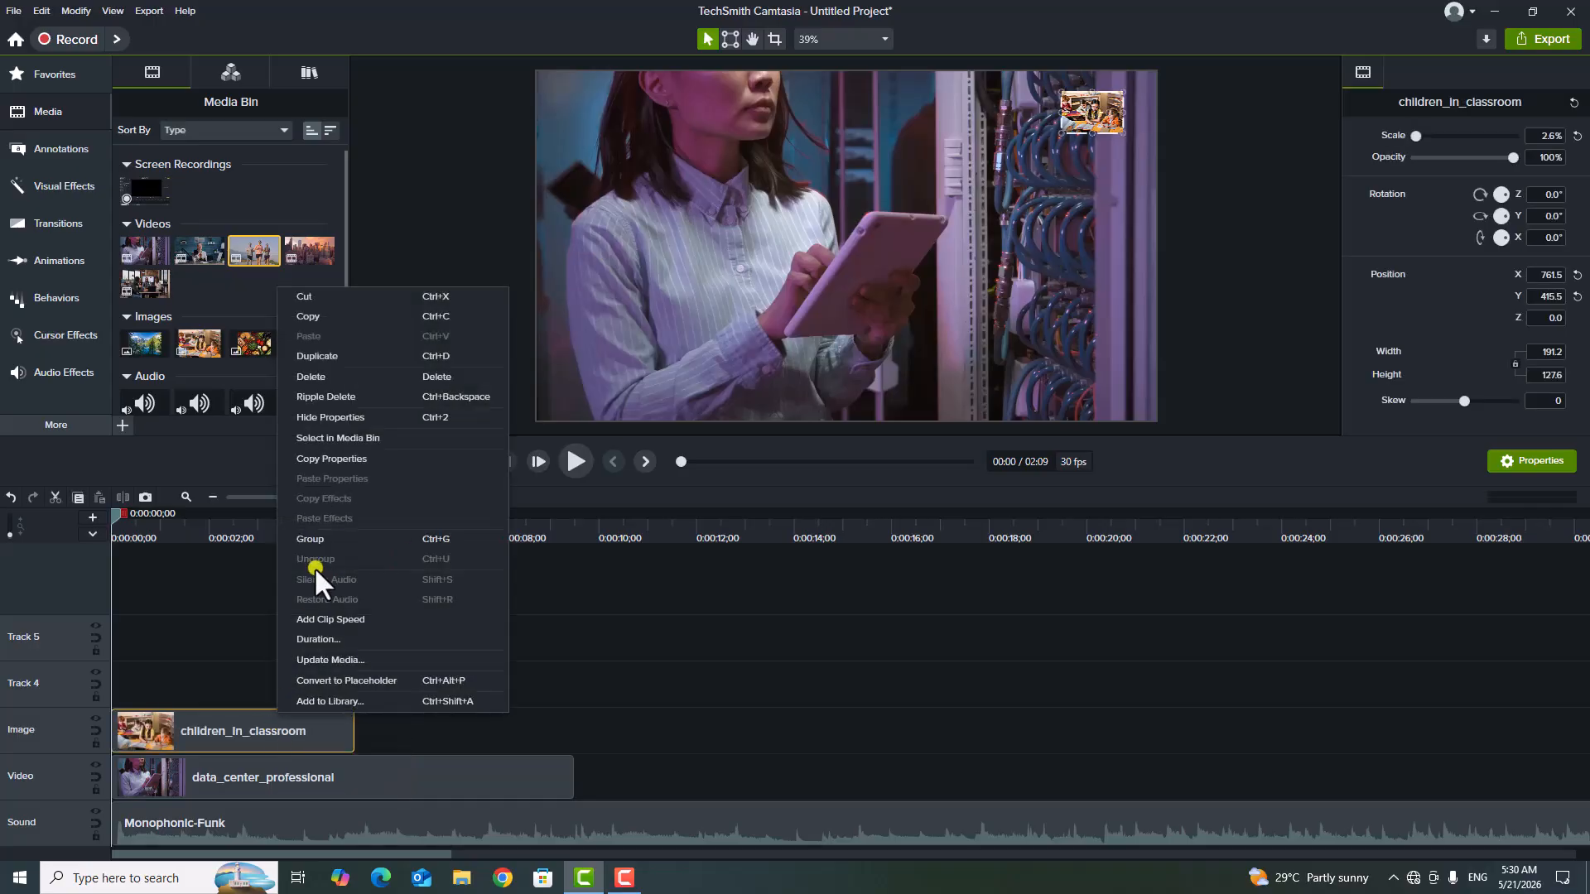
pyautogui.click(58, 581)
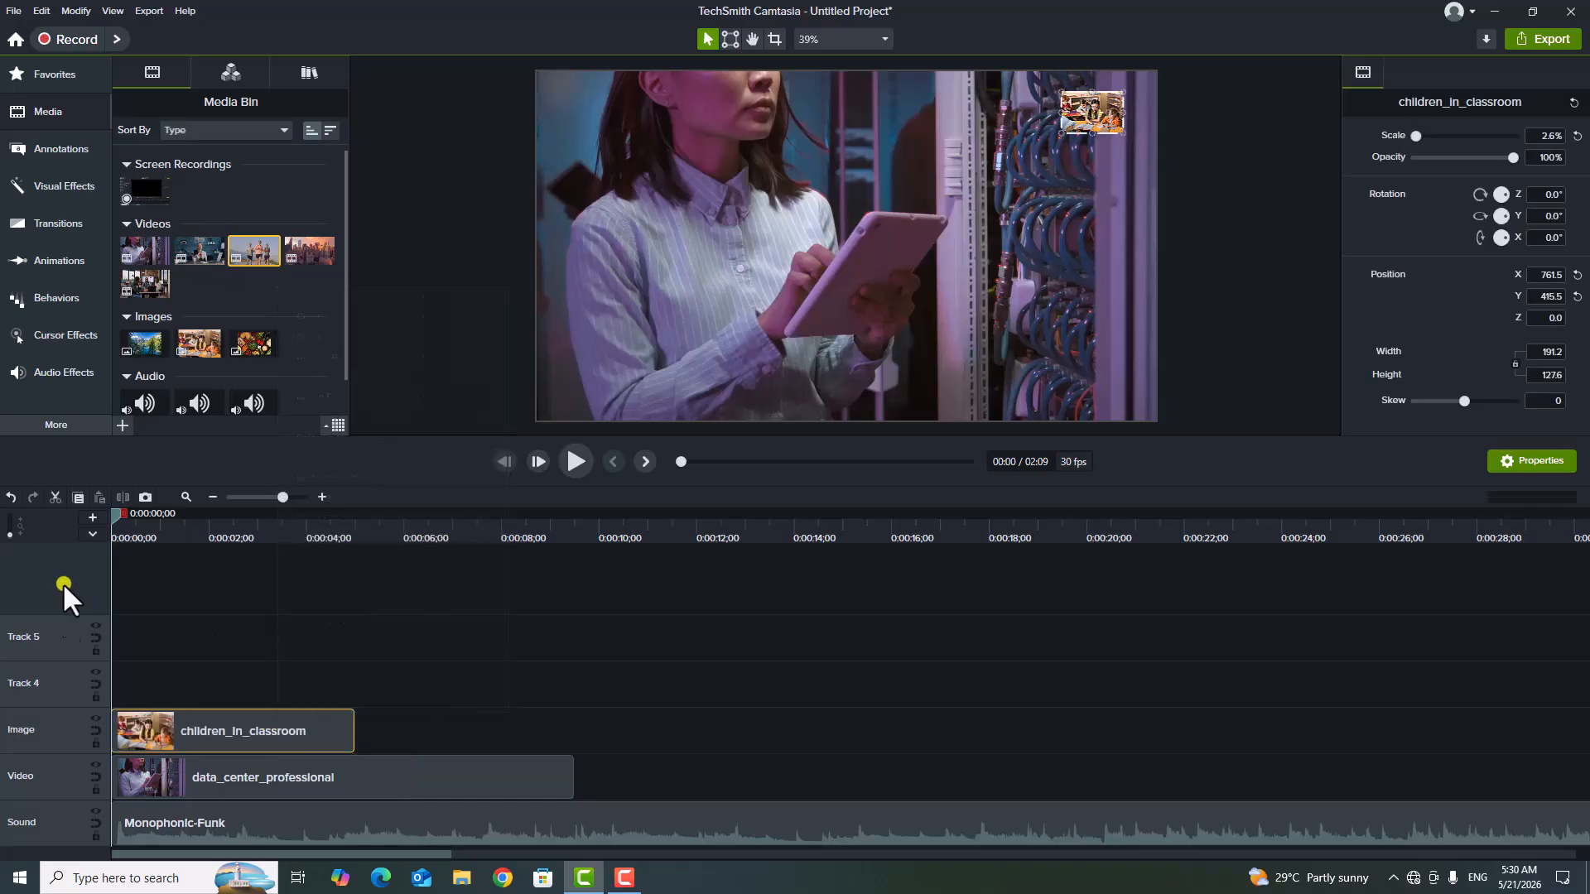
# Insert an empty track directly below the Image track and clear the clip selection.
pyautogui.rightClick(51, 729)
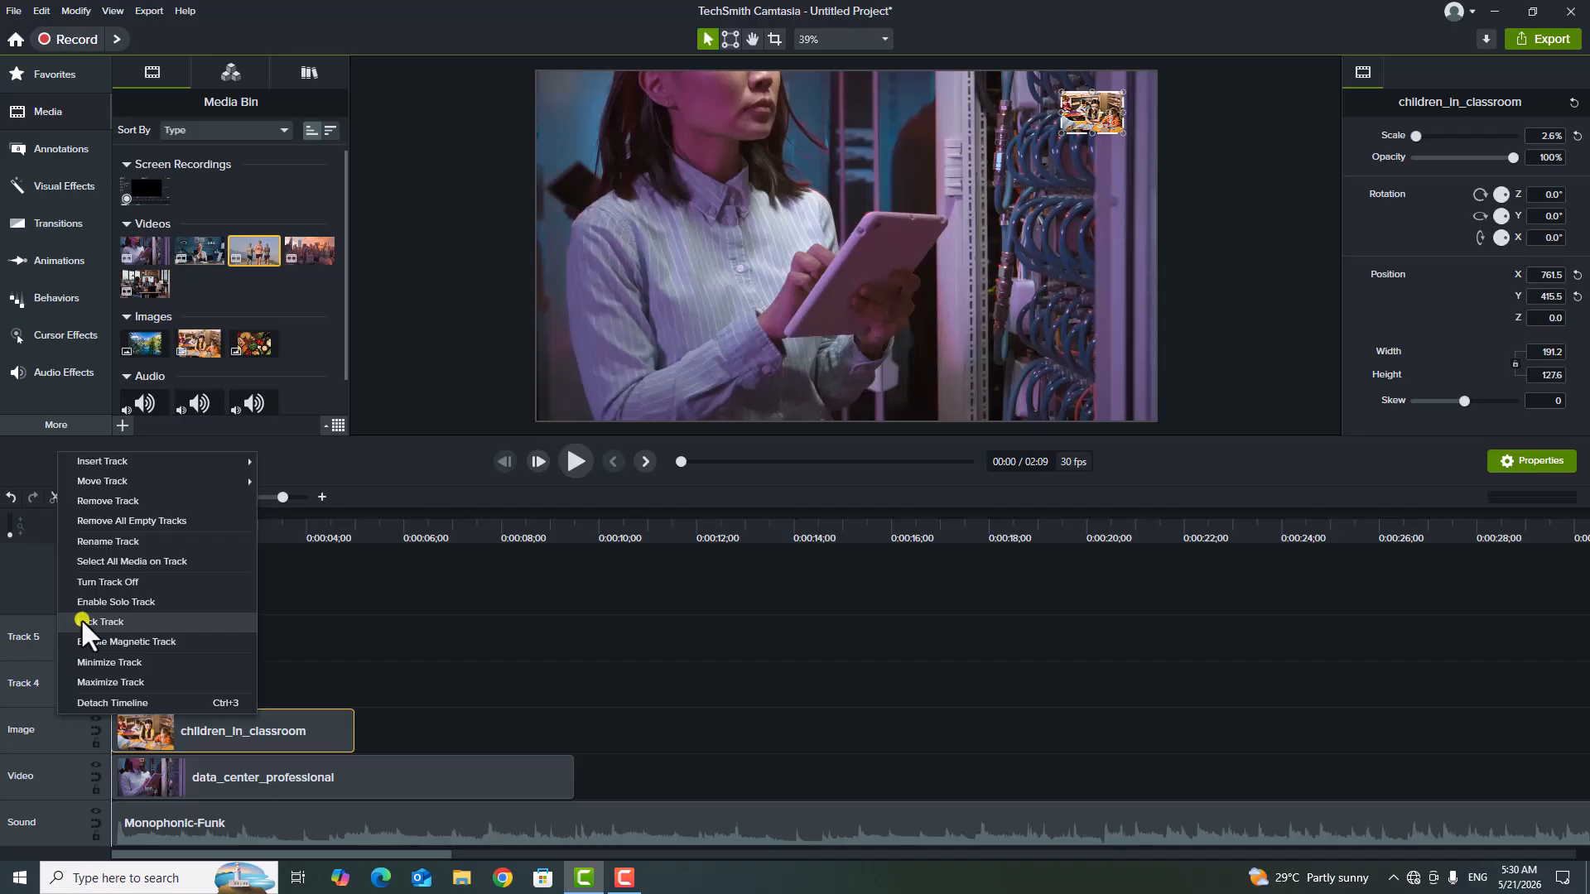
pyautogui.moveTo(162, 460)
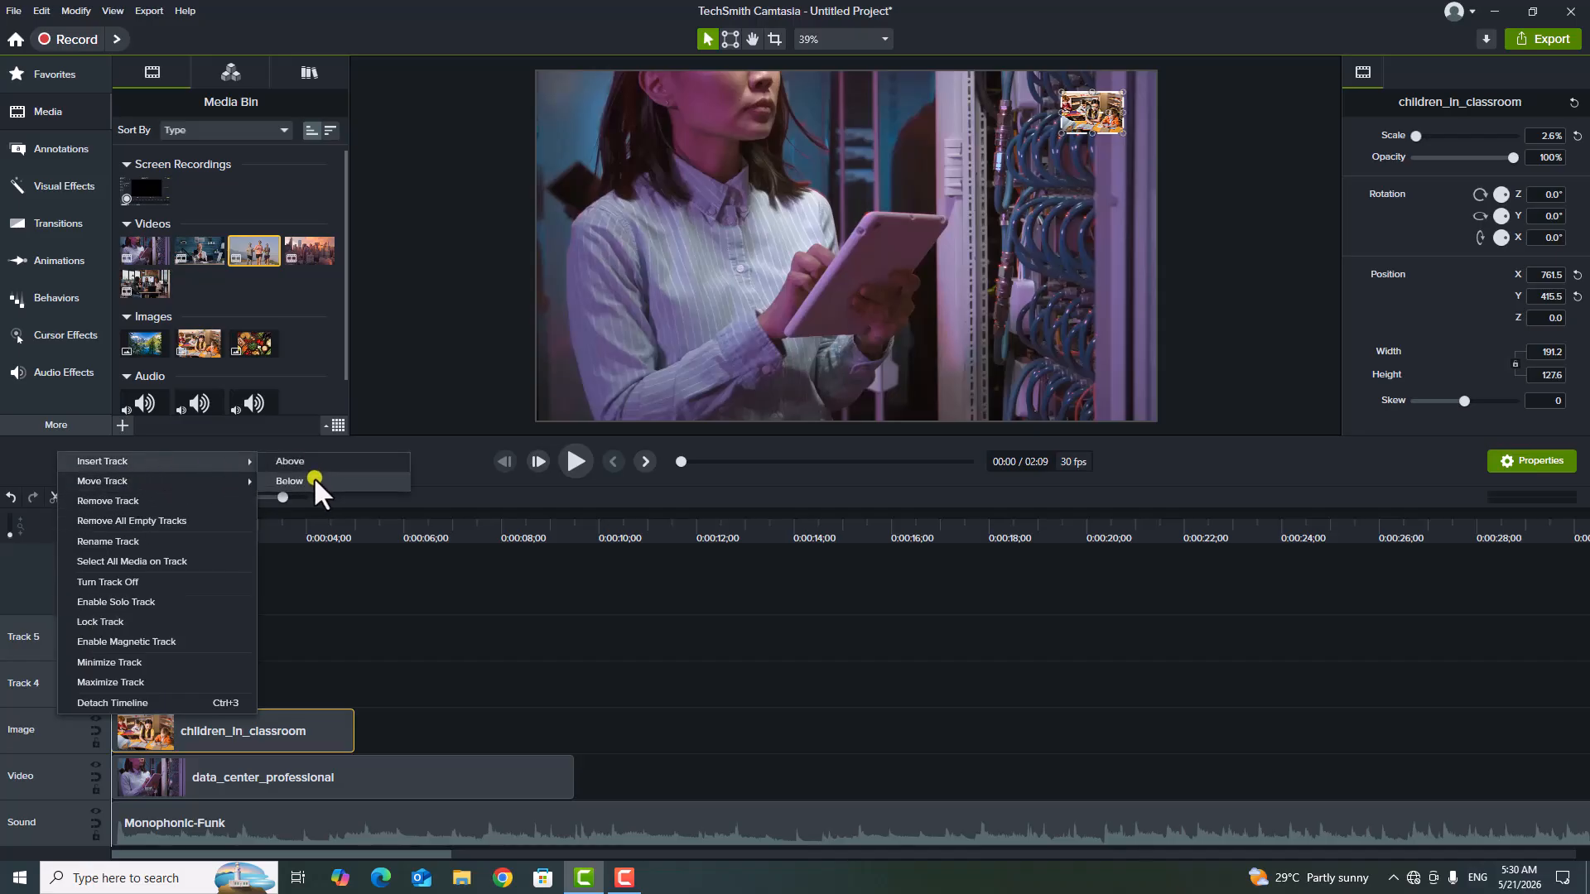
pyautogui.click(315, 477)
pyautogui.click(447, 653)
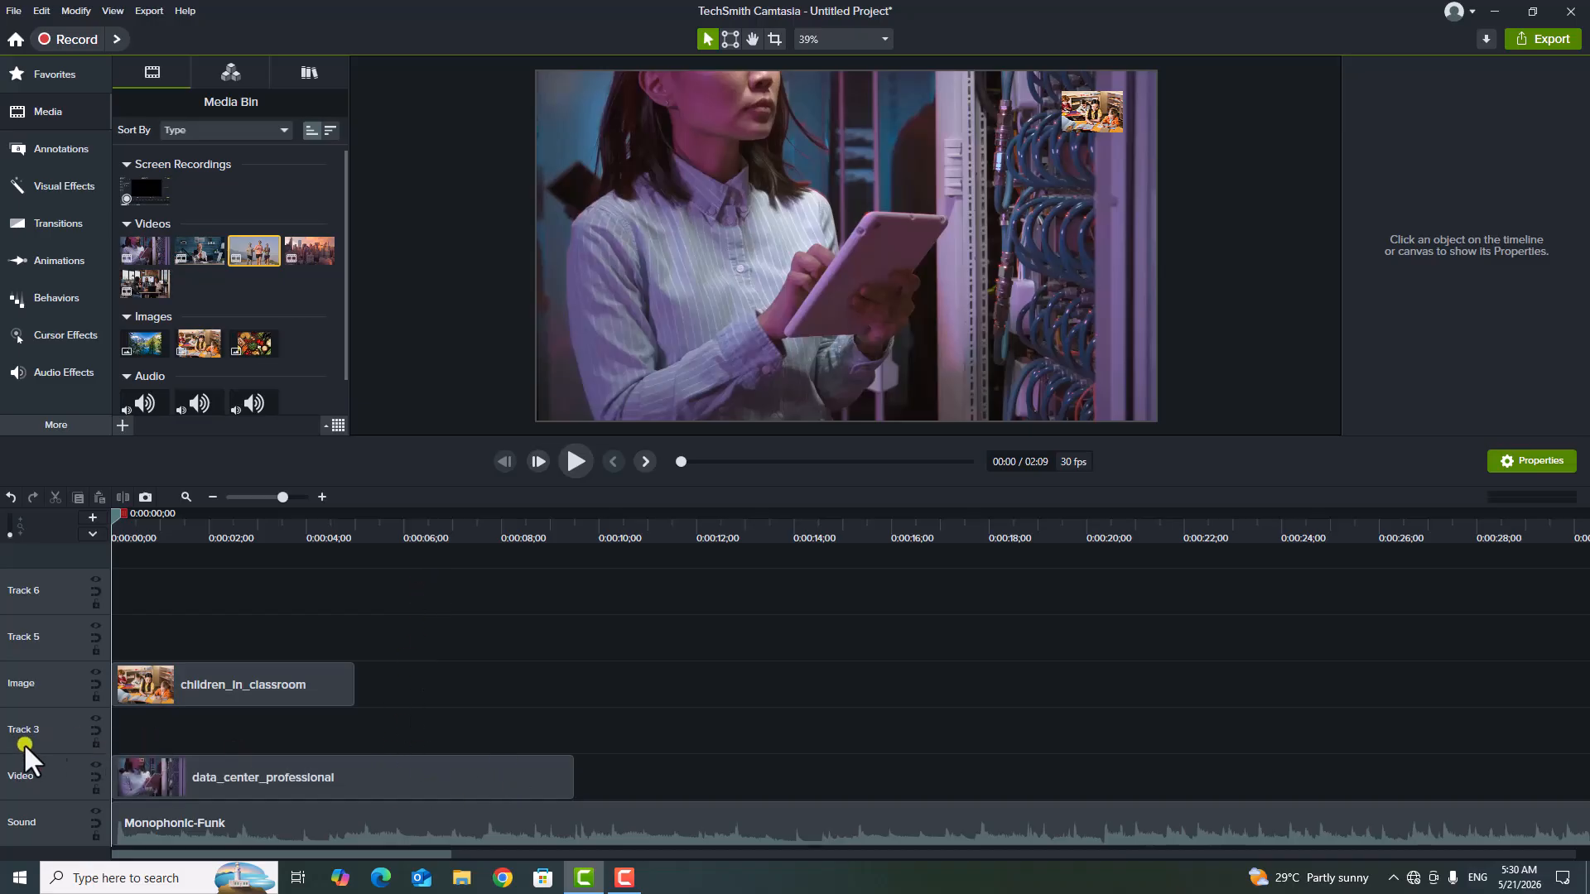
# Remove all empty tracks from the timeline, undo the removal, and remove them all again.
pyautogui.rightClick(56, 716)
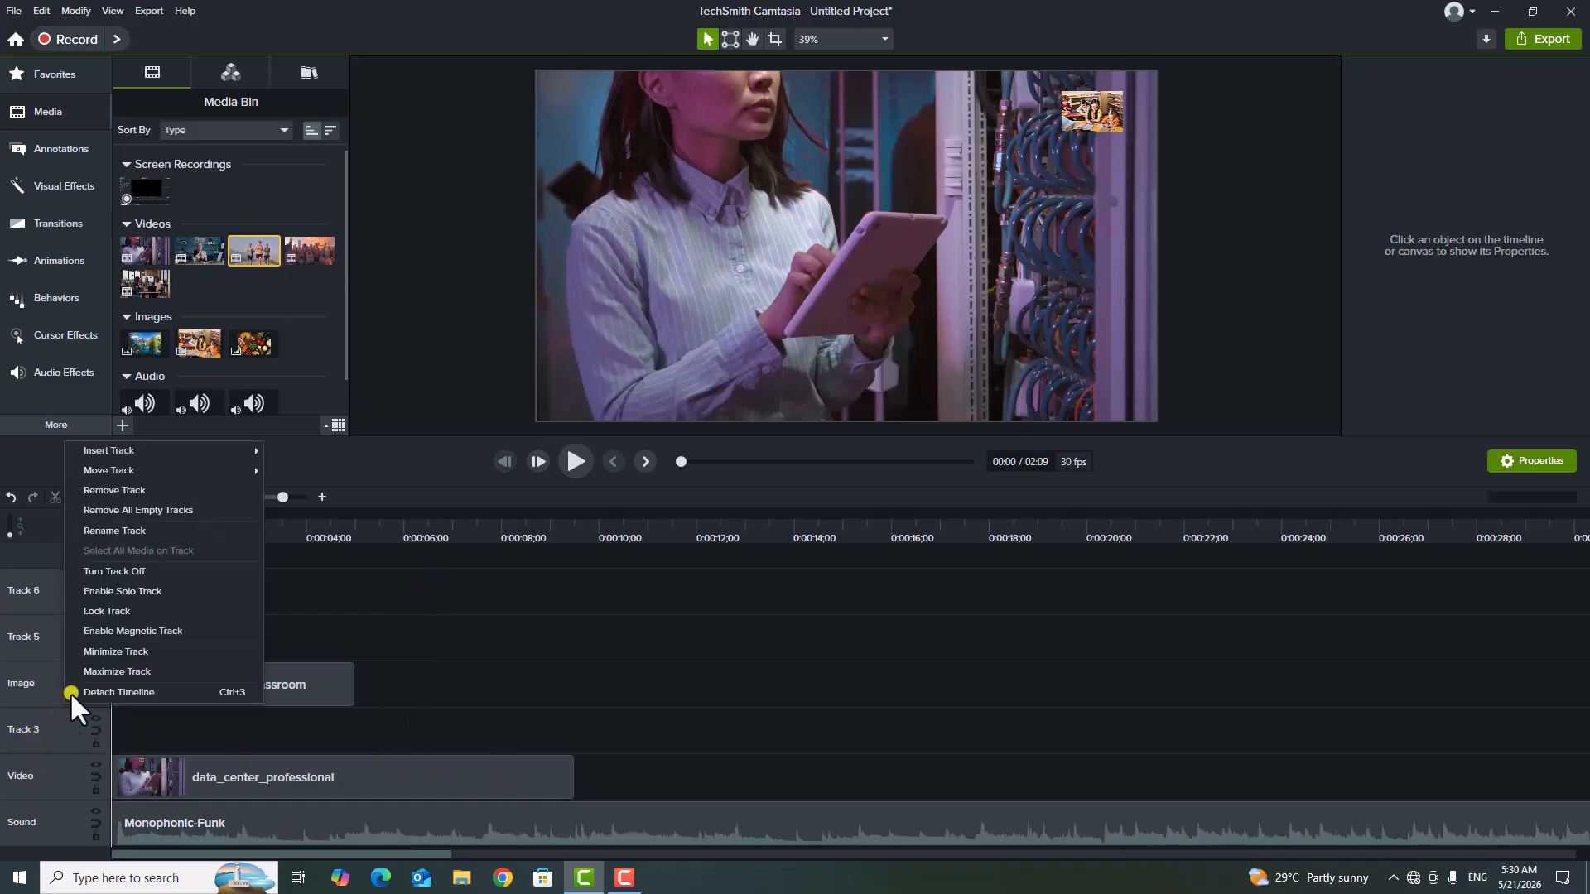
pyautogui.click(175, 511)
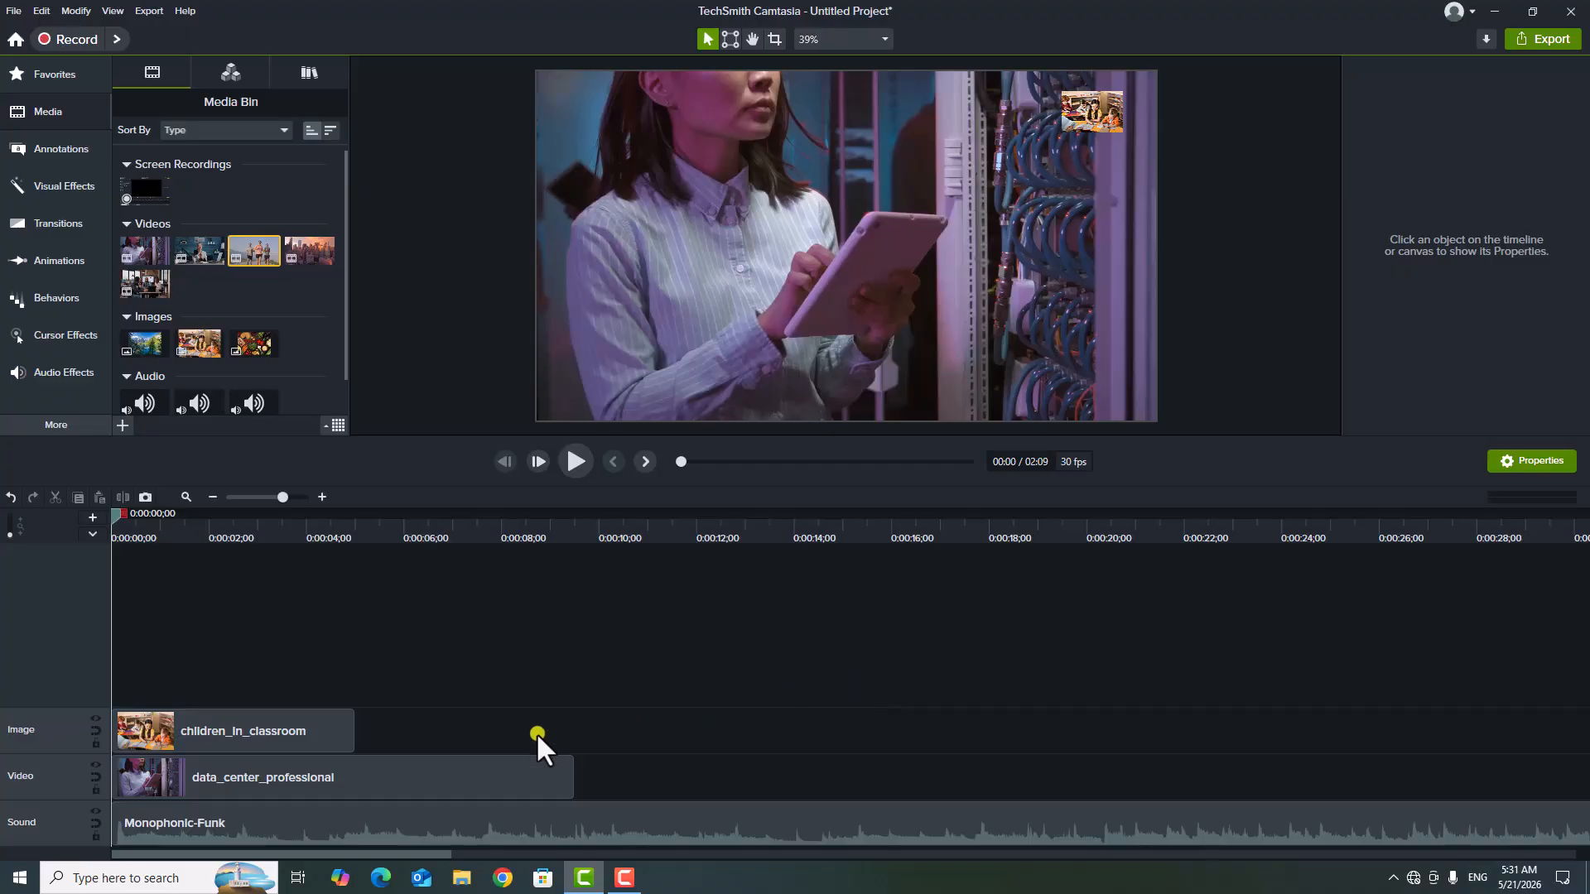
pyautogui.hotkey('ctrl', 'z')
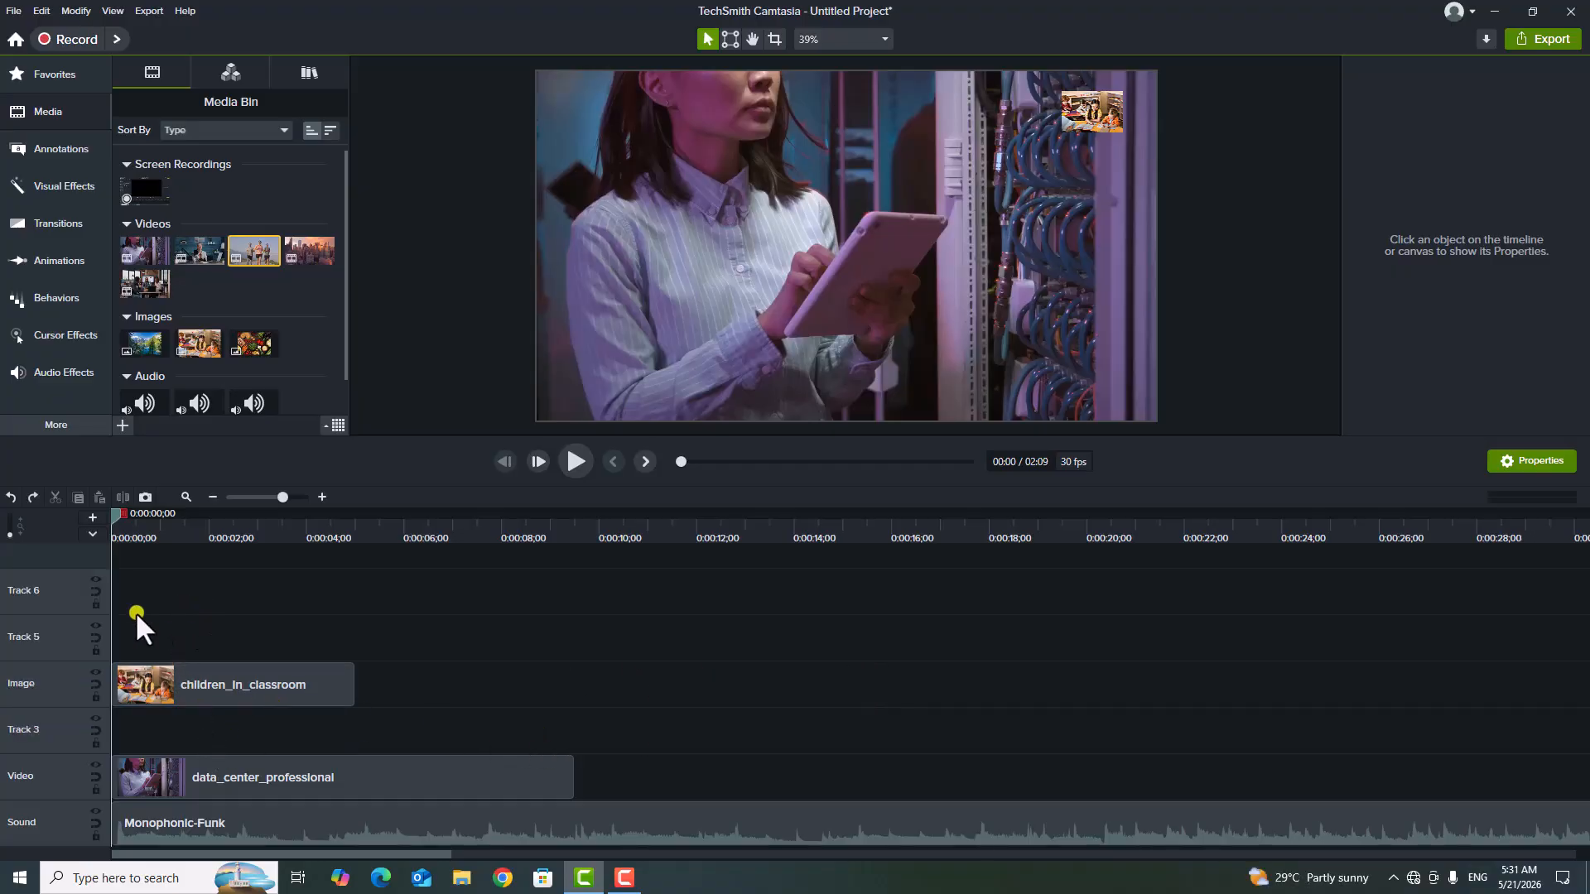
pyautogui.rightClick(62, 584)
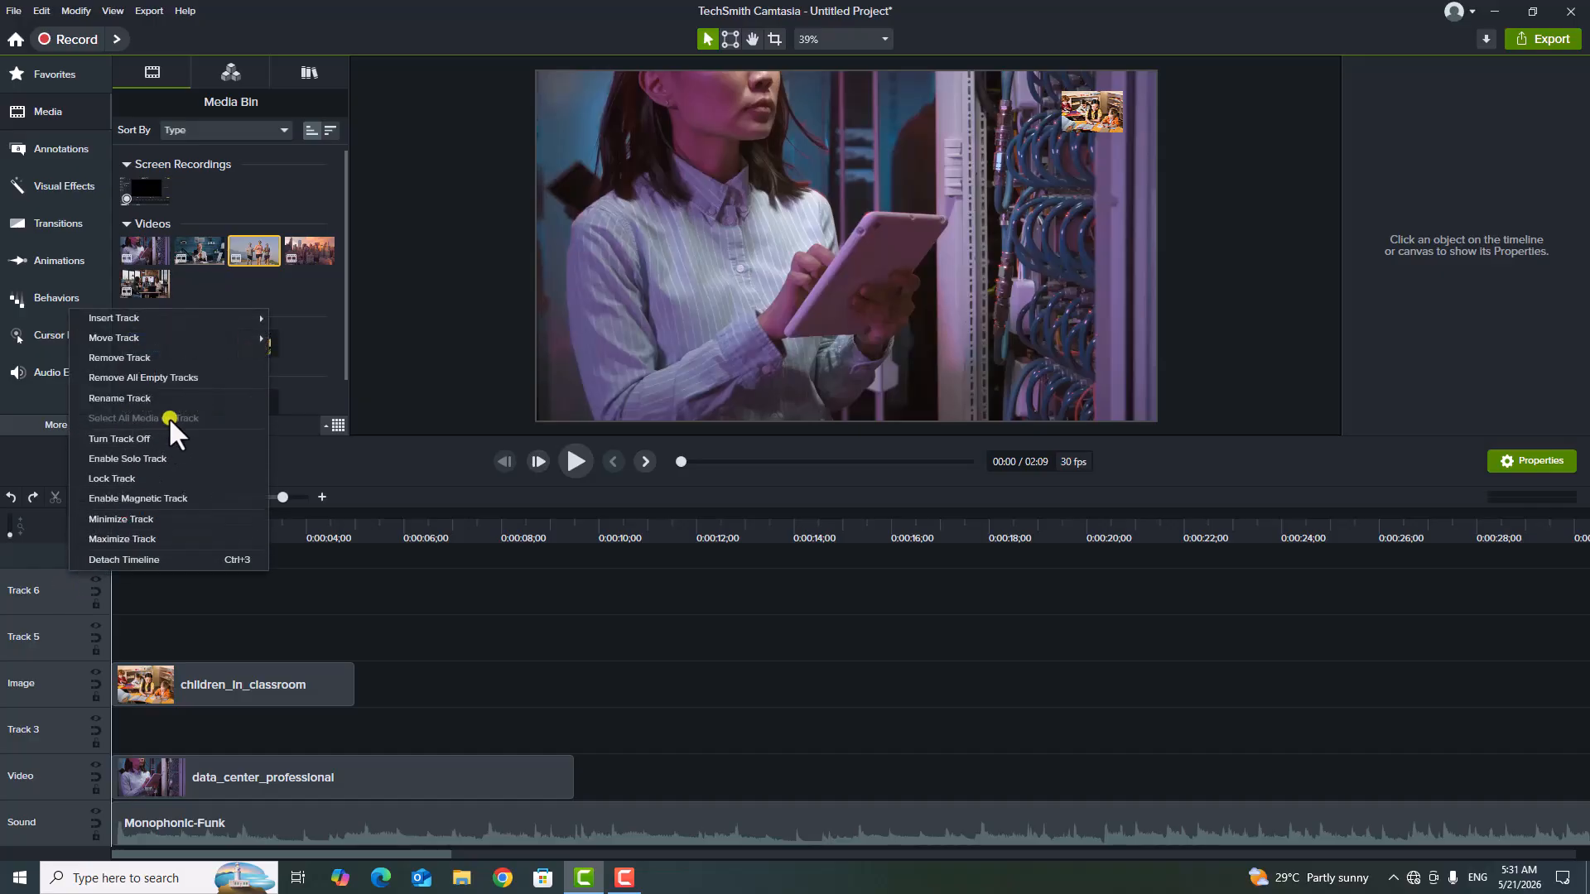
pyautogui.click(205, 377)
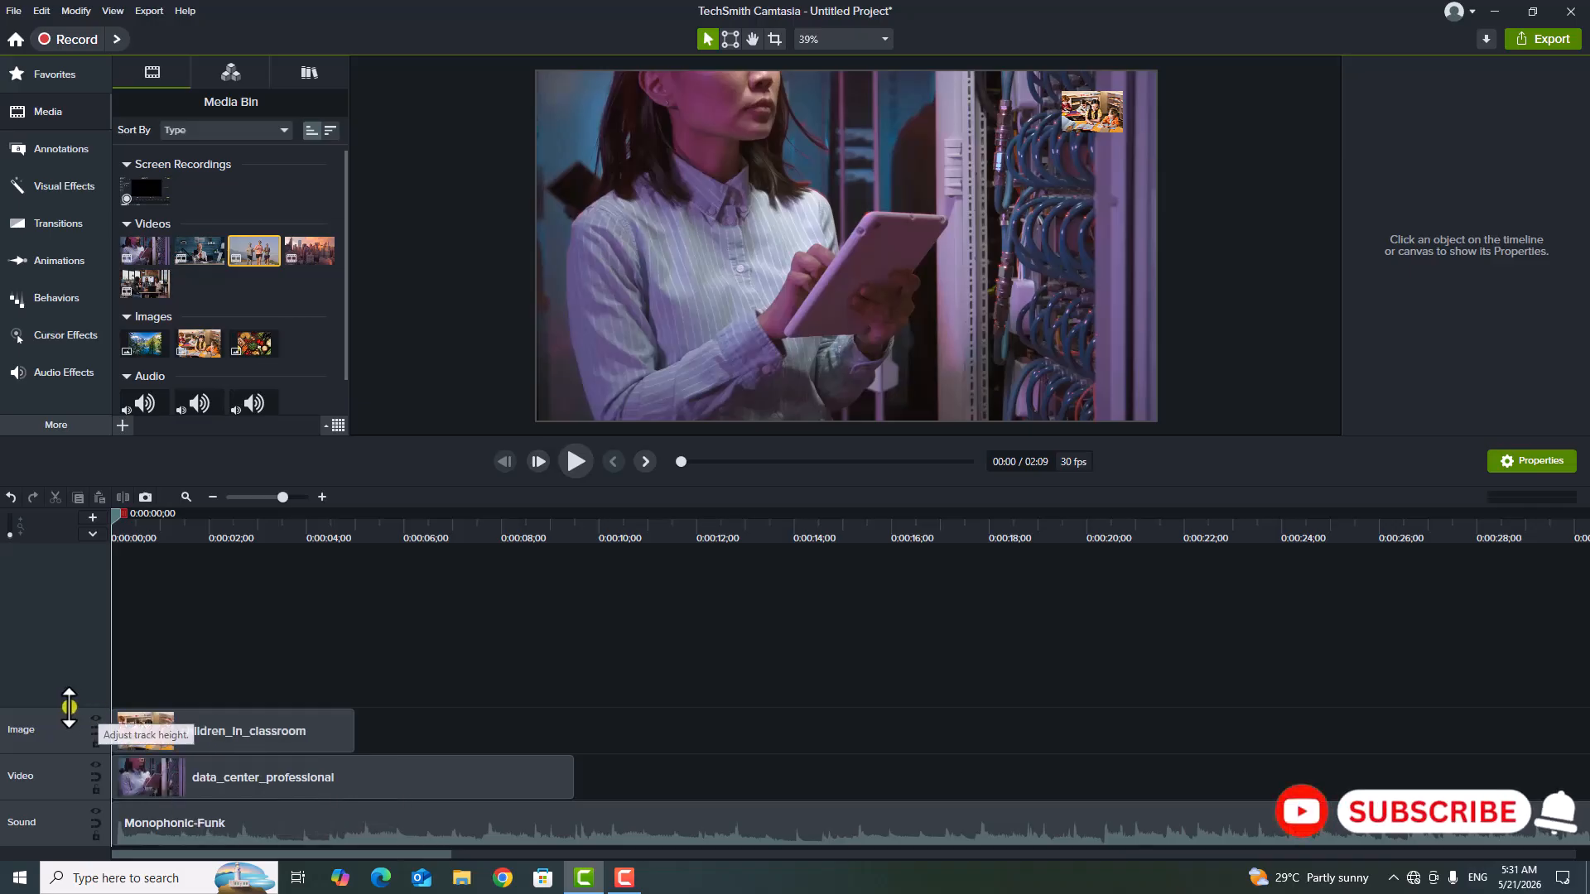
# Enlarge the Image track's height, then shrink the Image, Video and Sound tracks to their smallest height.
pyautogui.moveTo(59, 710); pyautogui.dragTo(80, 570)
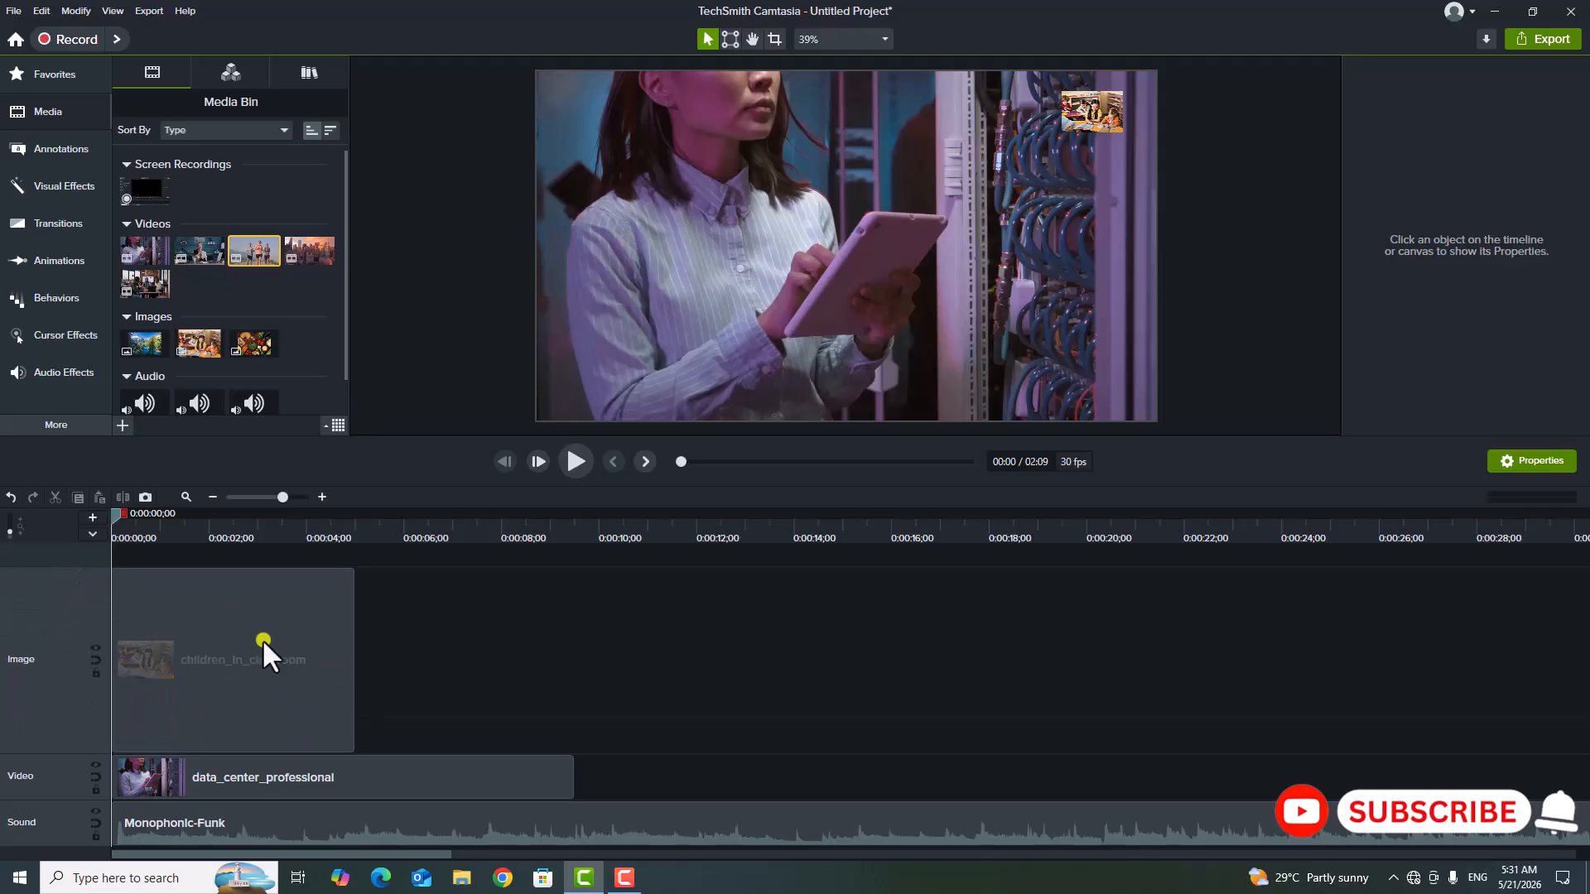
pyautogui.moveTo(88, 568); pyautogui.dragTo(66, 752)
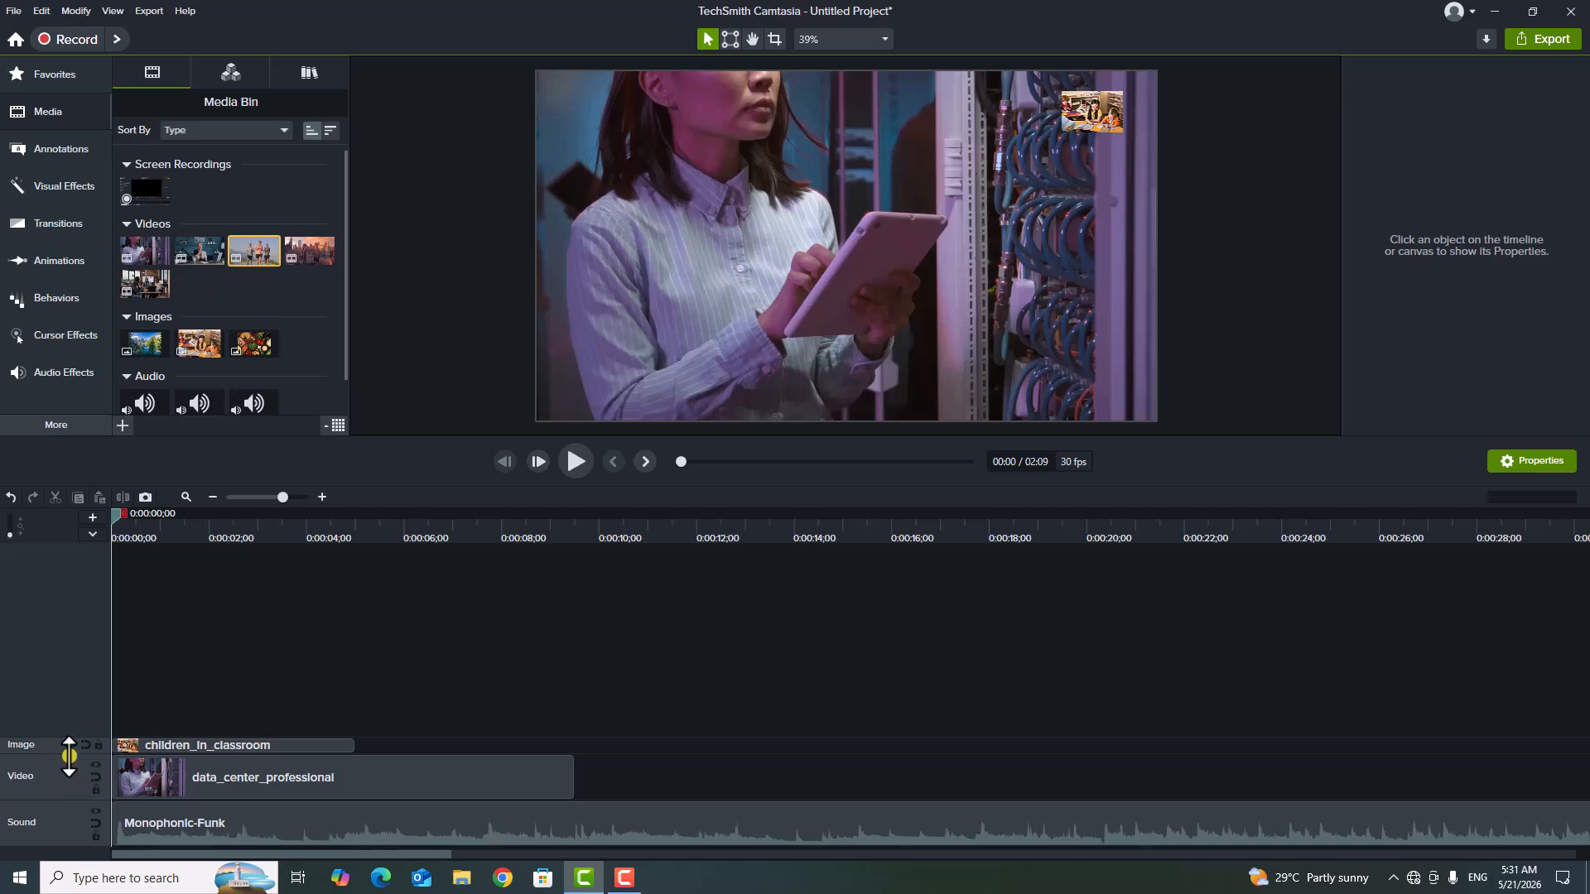
pyautogui.moveTo(64, 750); pyautogui.dragTo(54, 862)
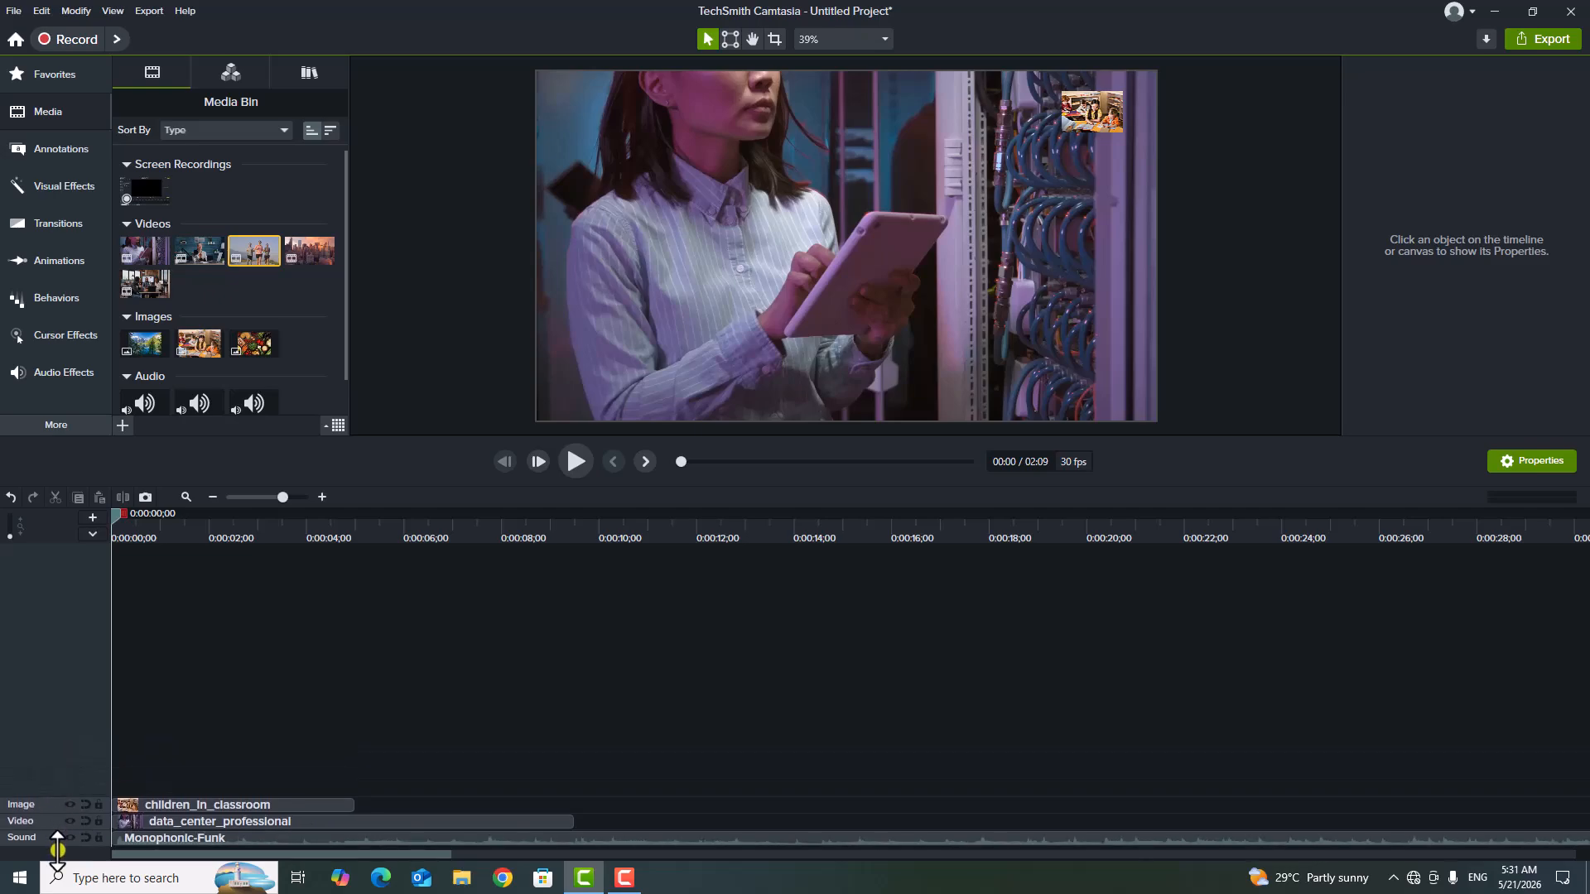
# Increase the heights of the Image and Video tracks and reorder the Sound track between them.
pyautogui.moveTo(57, 805); pyautogui.dragTo(57, 703)
pyautogui.moveTo(43, 820)
pyautogui.mouseDown()
pyautogui.moveTo(58, 815)
pyautogui.moveTo(59, 762)
pyautogui.moveTo(56, 827)
pyautogui.mouseUp()
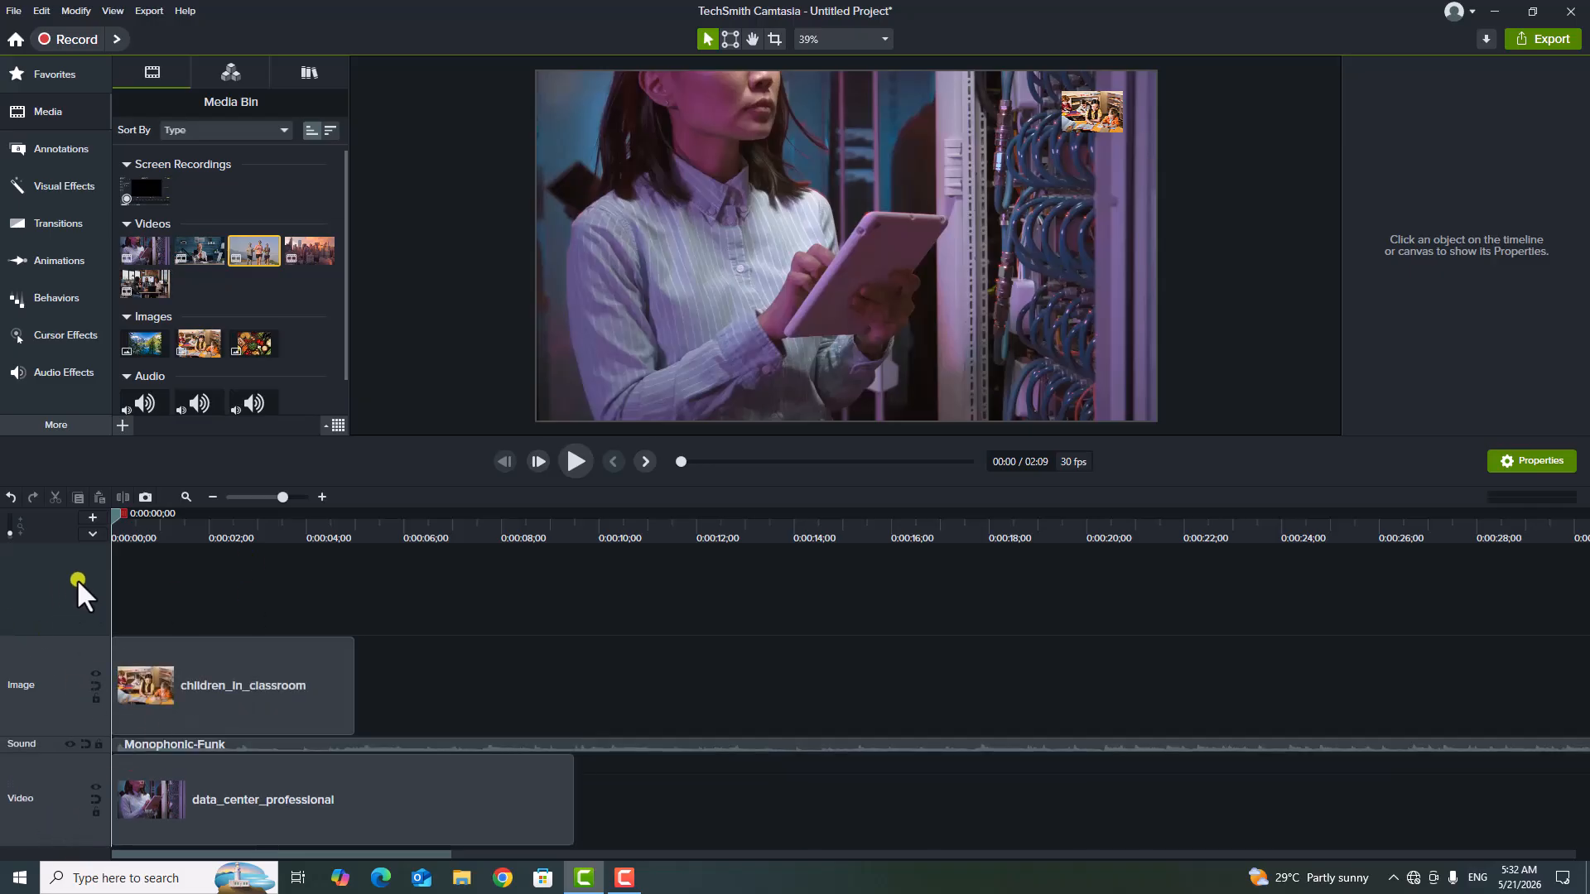
# Minimize the Image track and the Video track.
pyautogui.rightClick(67, 677)
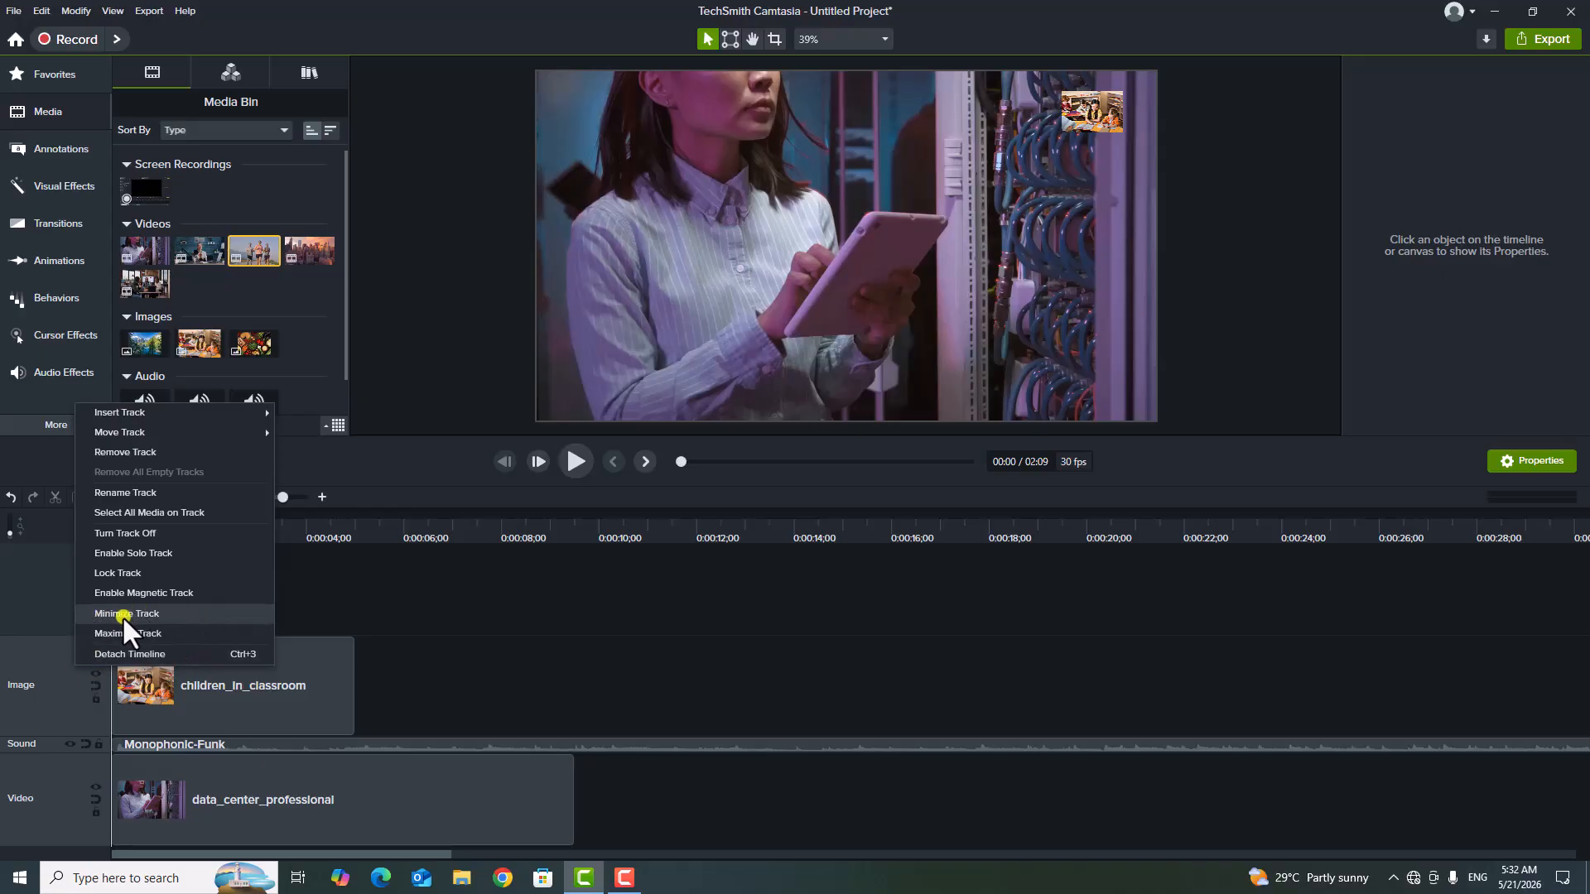
pyautogui.click(172, 618)
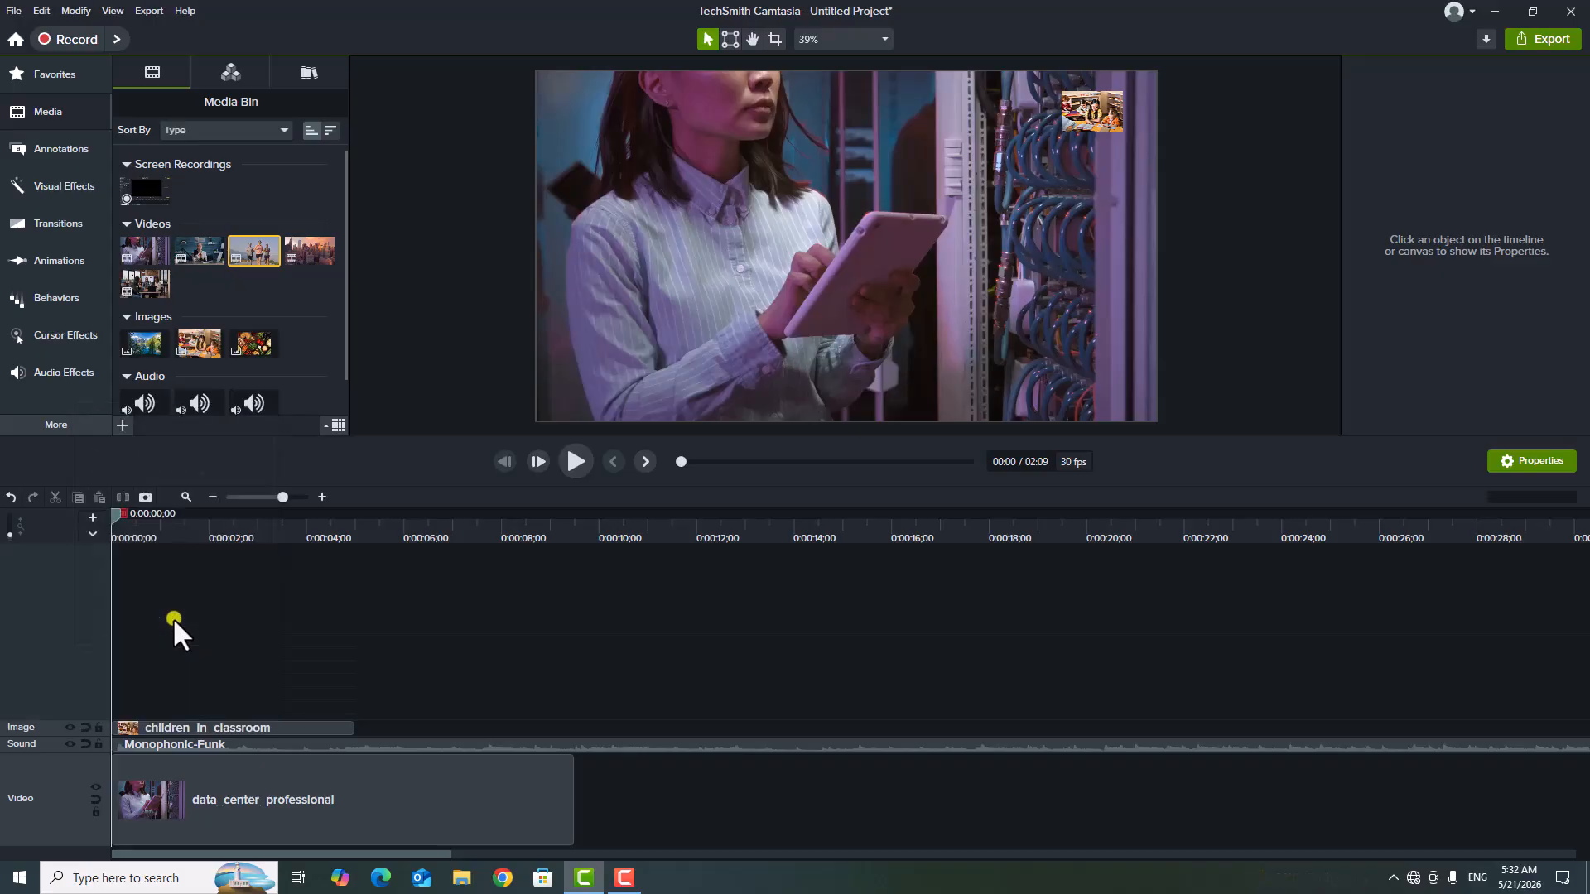
pyautogui.rightClick(68, 788)
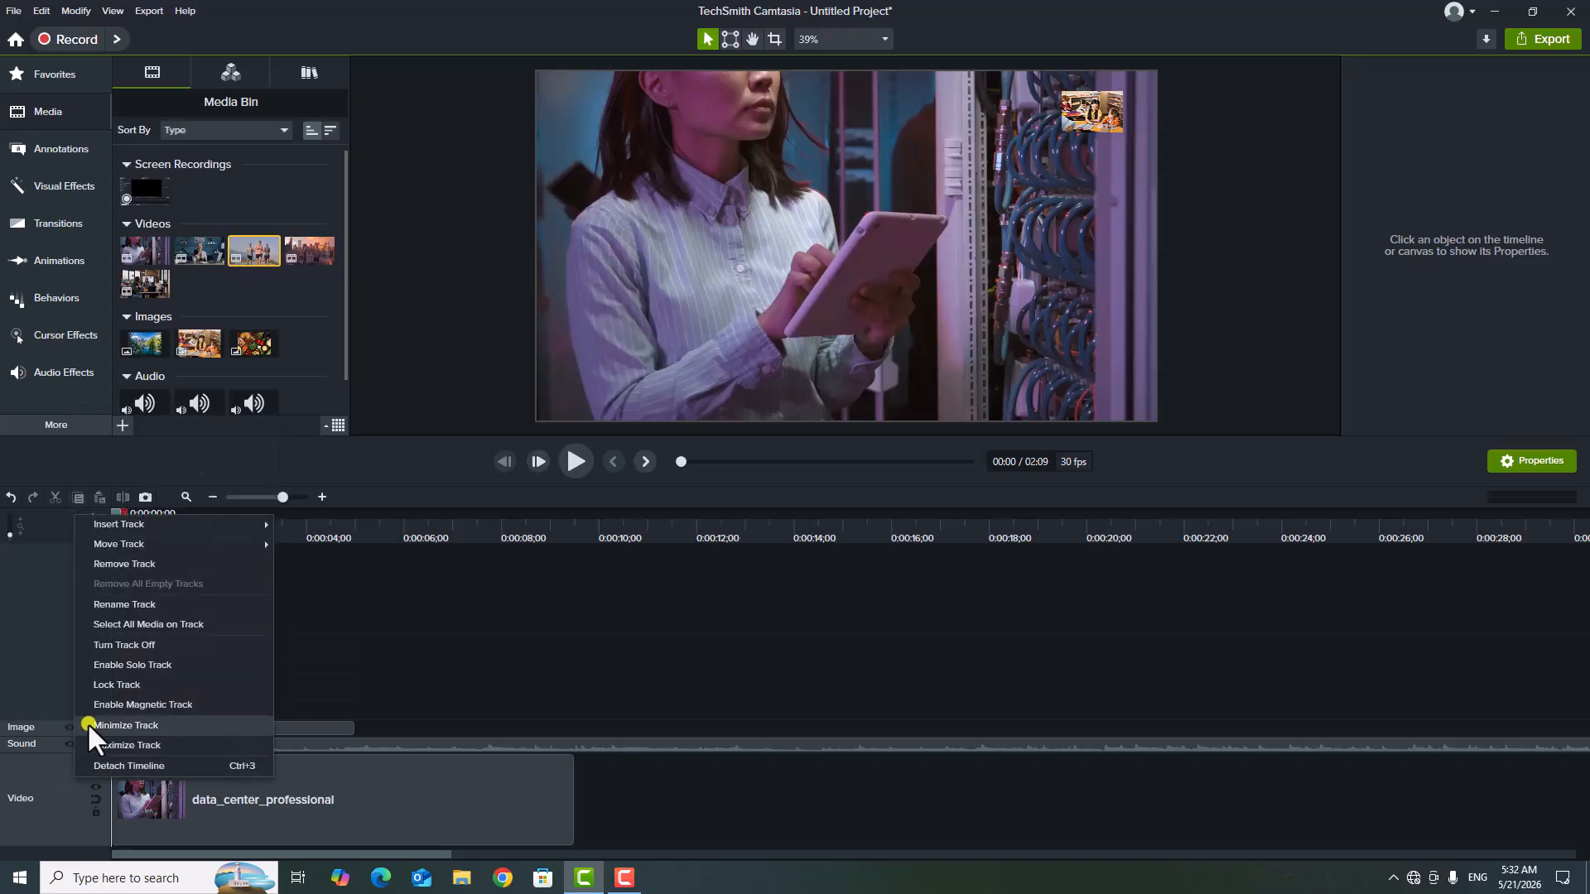
pyautogui.click(152, 723)
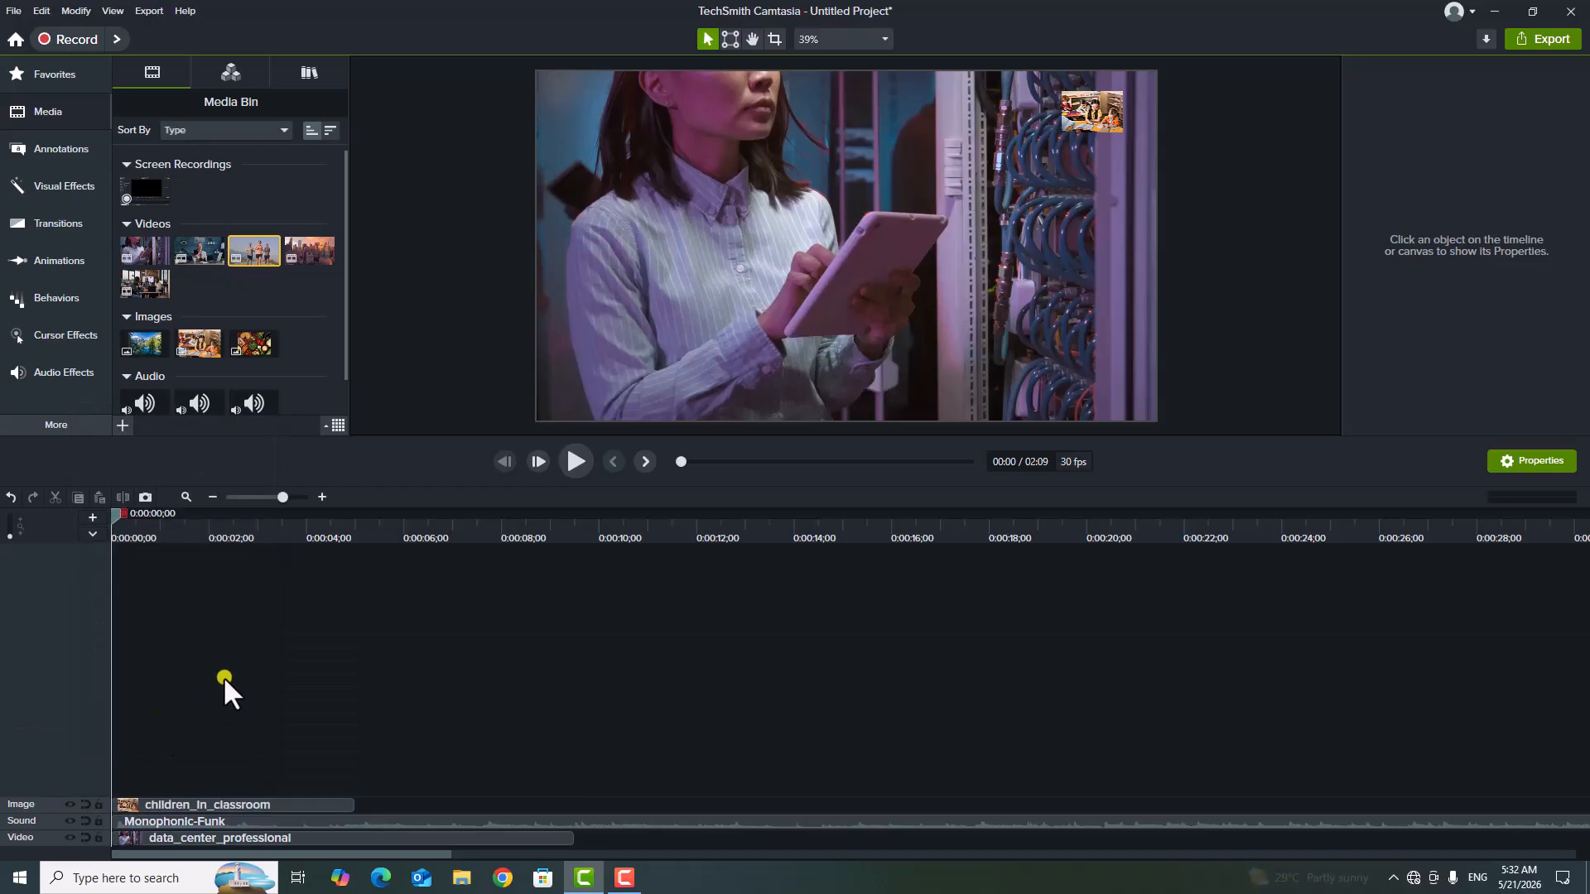
# Maximize the Image track and minimize it again.
pyautogui.rightClick(46, 803)
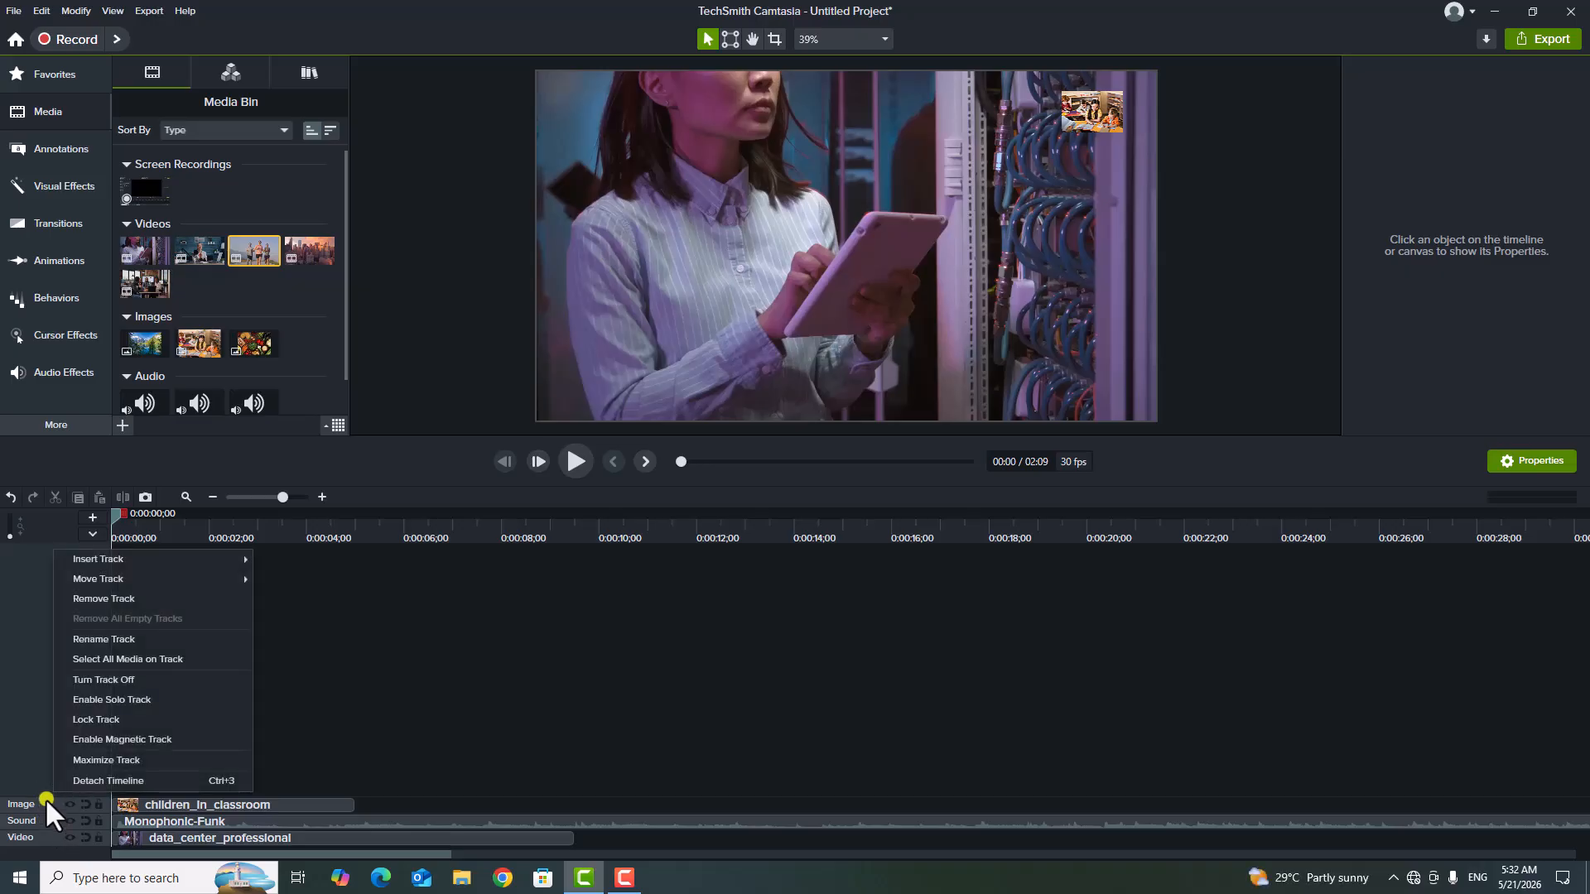
pyautogui.click(171, 759)
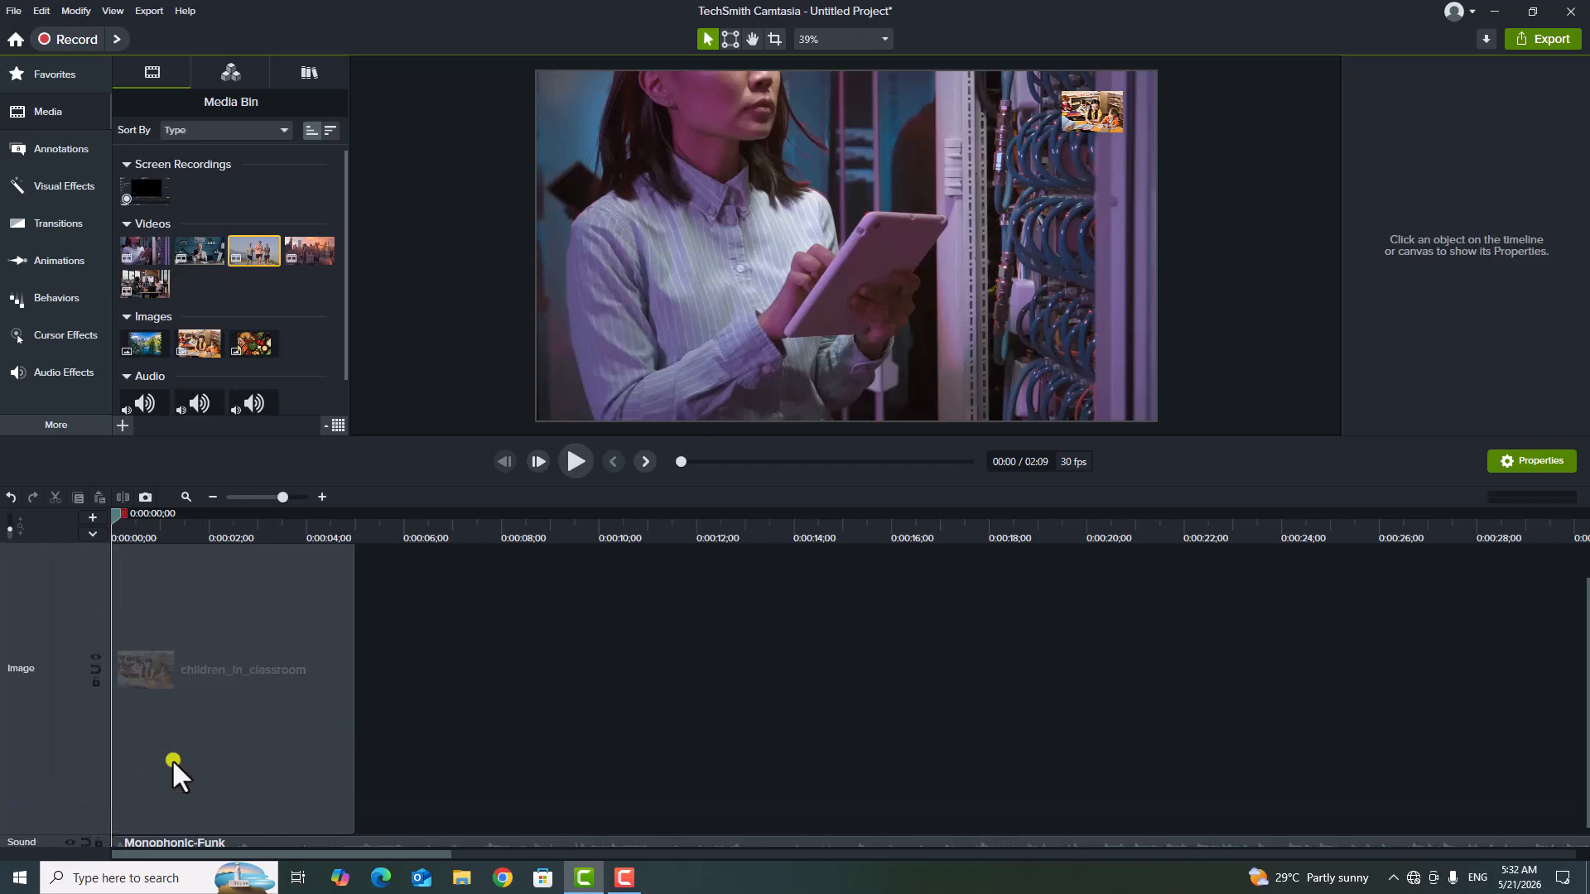
pyautogui.rightClick(52, 611)
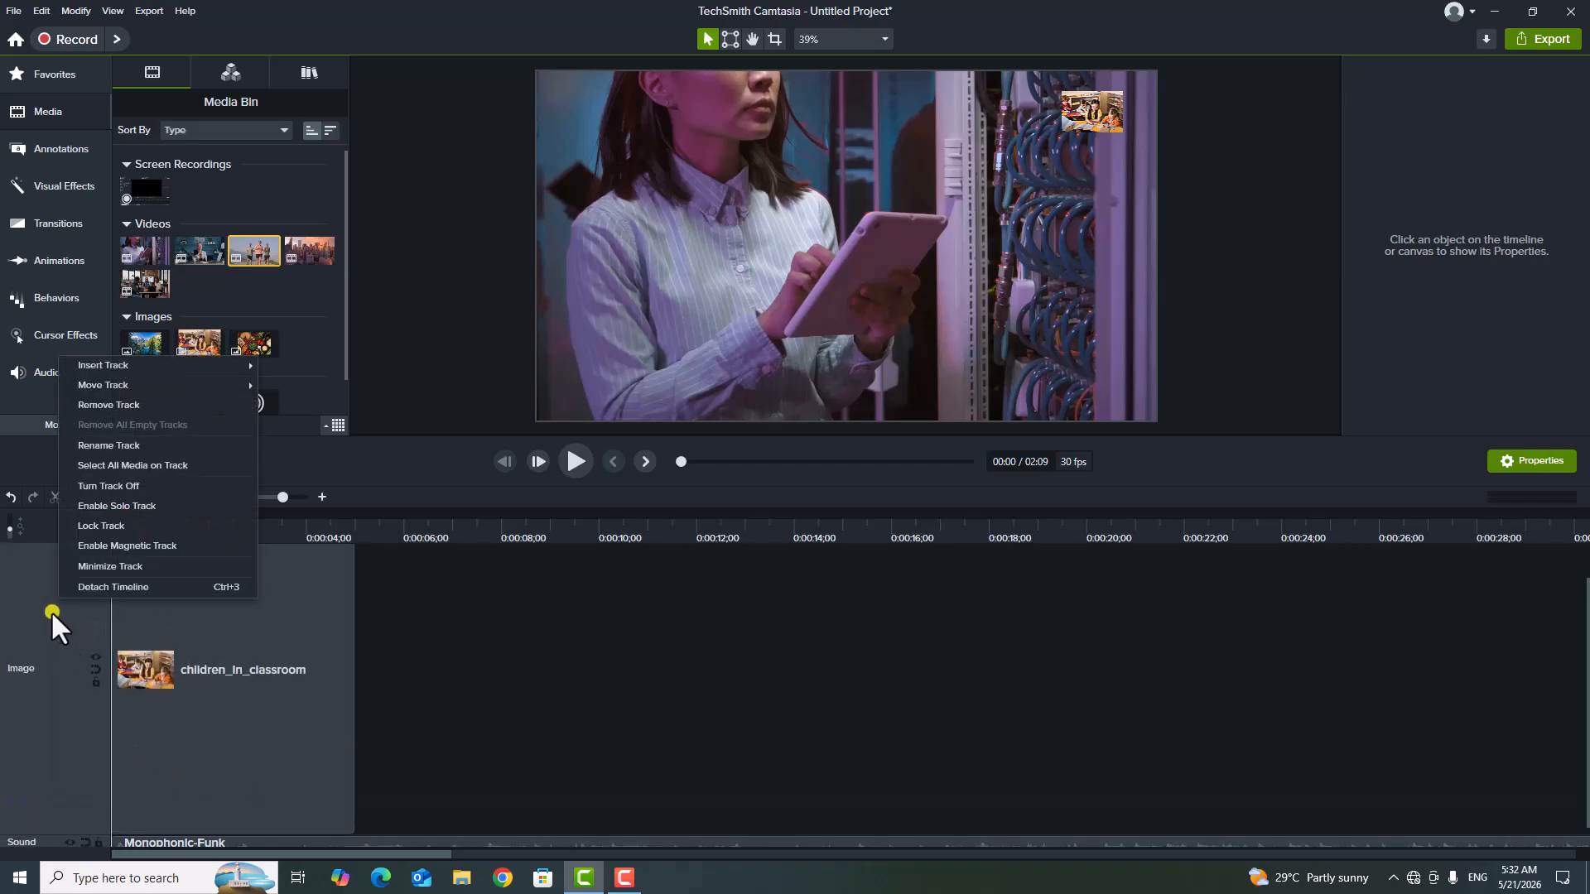
pyautogui.click(101, 566)
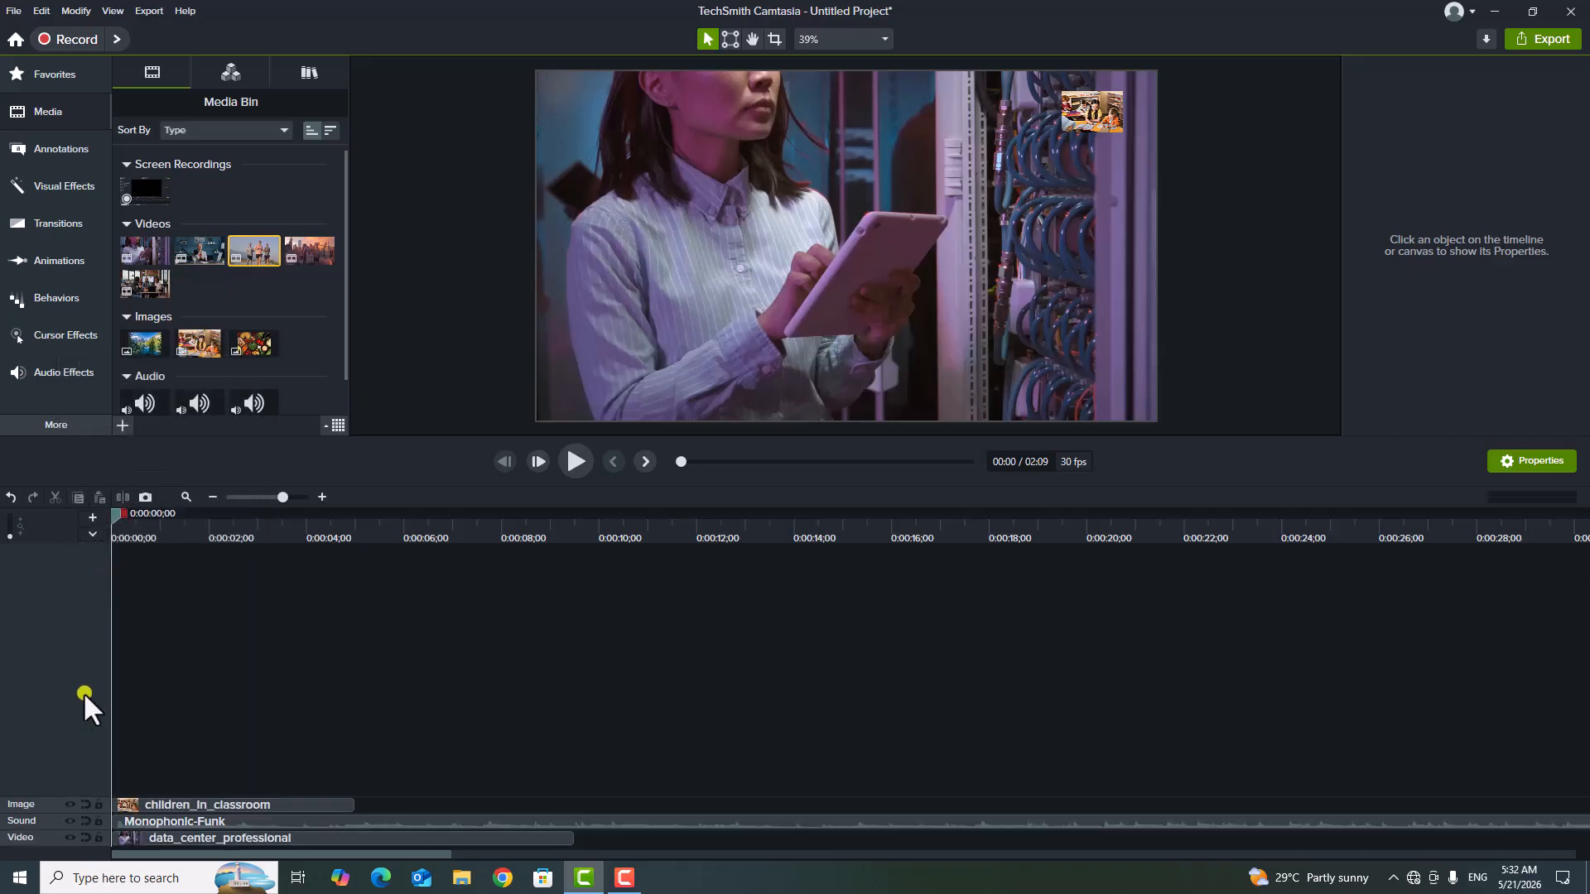
# Enlarge the heights of the Image, Sound and Video tracks individually on the timeline.
pyautogui.moveTo(53, 798); pyautogui.dragTo(64, 735)
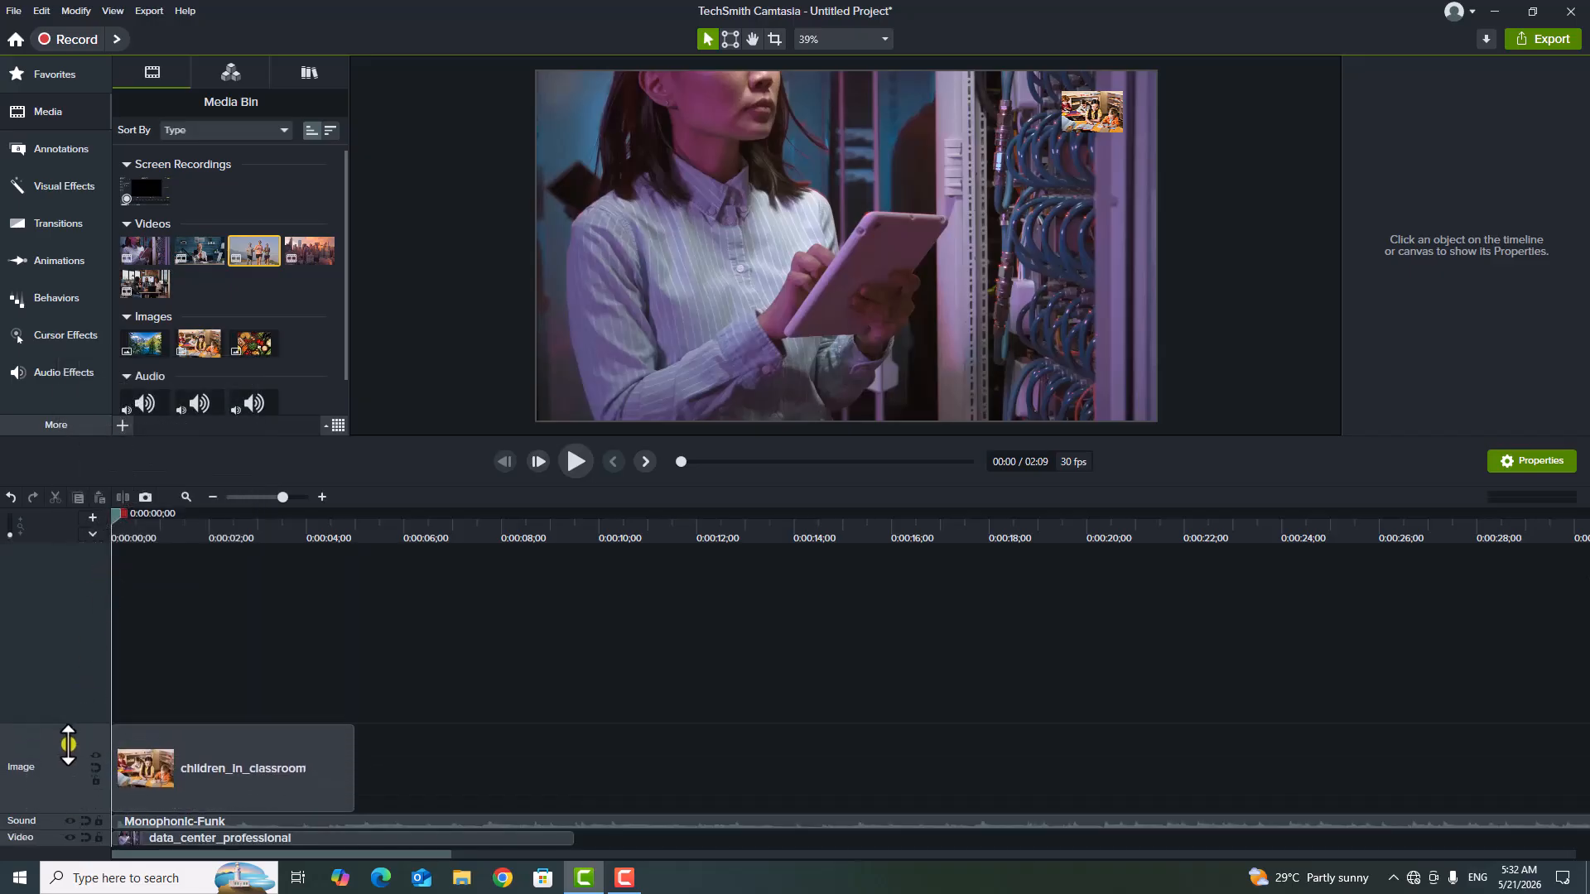
pyautogui.moveTo(62, 816); pyautogui.dragTo(66, 760)
pyautogui.moveTo(57, 831); pyautogui.dragTo(61, 743)
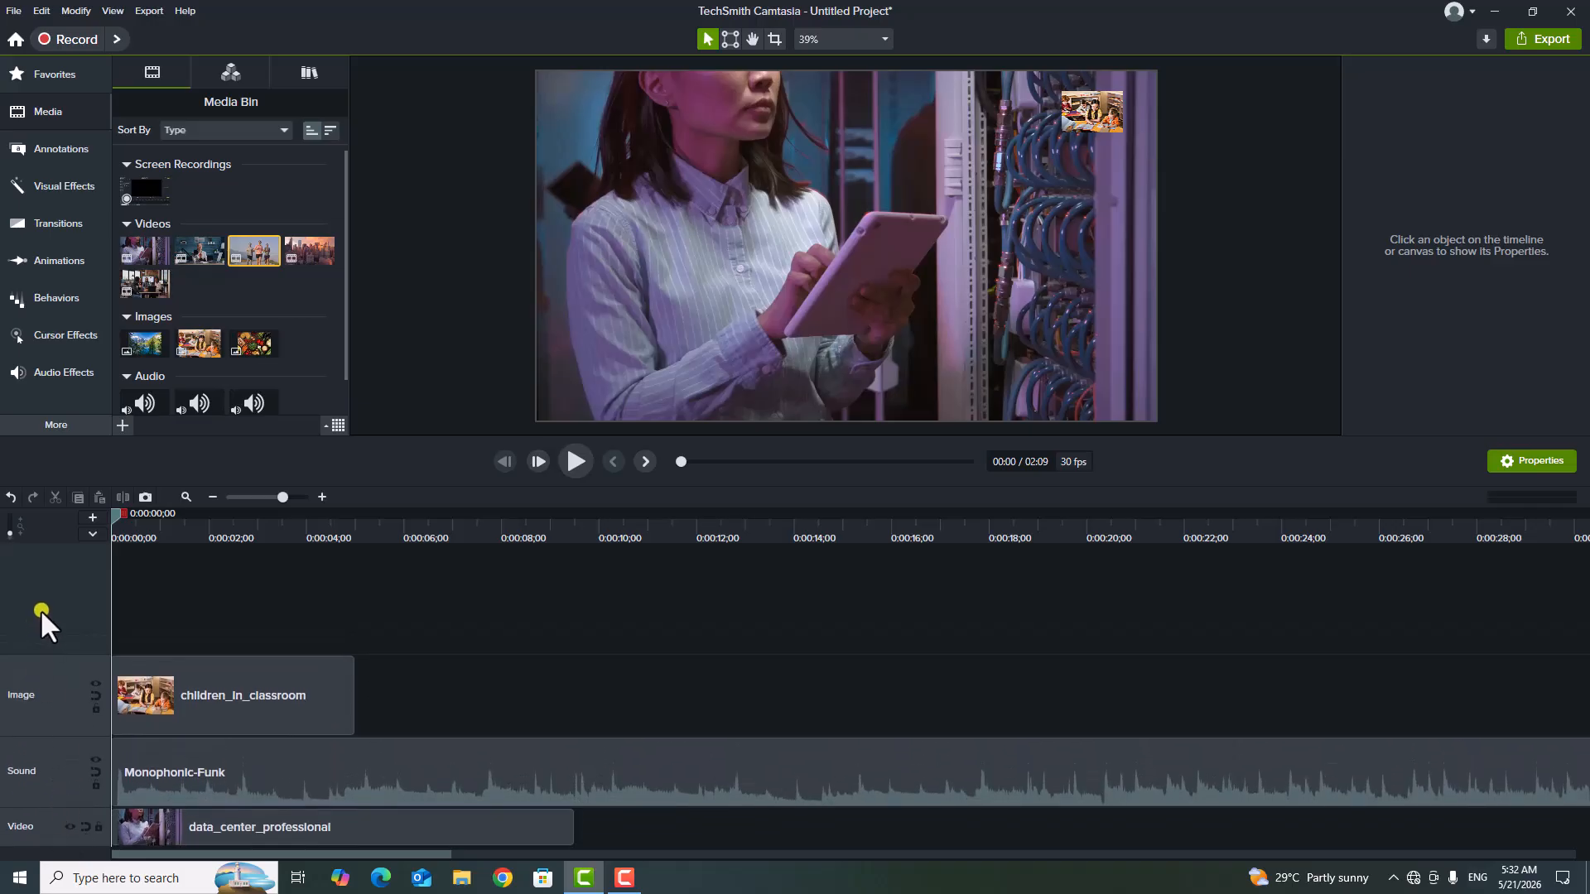
# Scale the heights of all timeline tracks together, enlarging them and shrinking them back to their smallest height.
pyautogui.press('alt')
pyautogui.scroll(1, 42, 613)
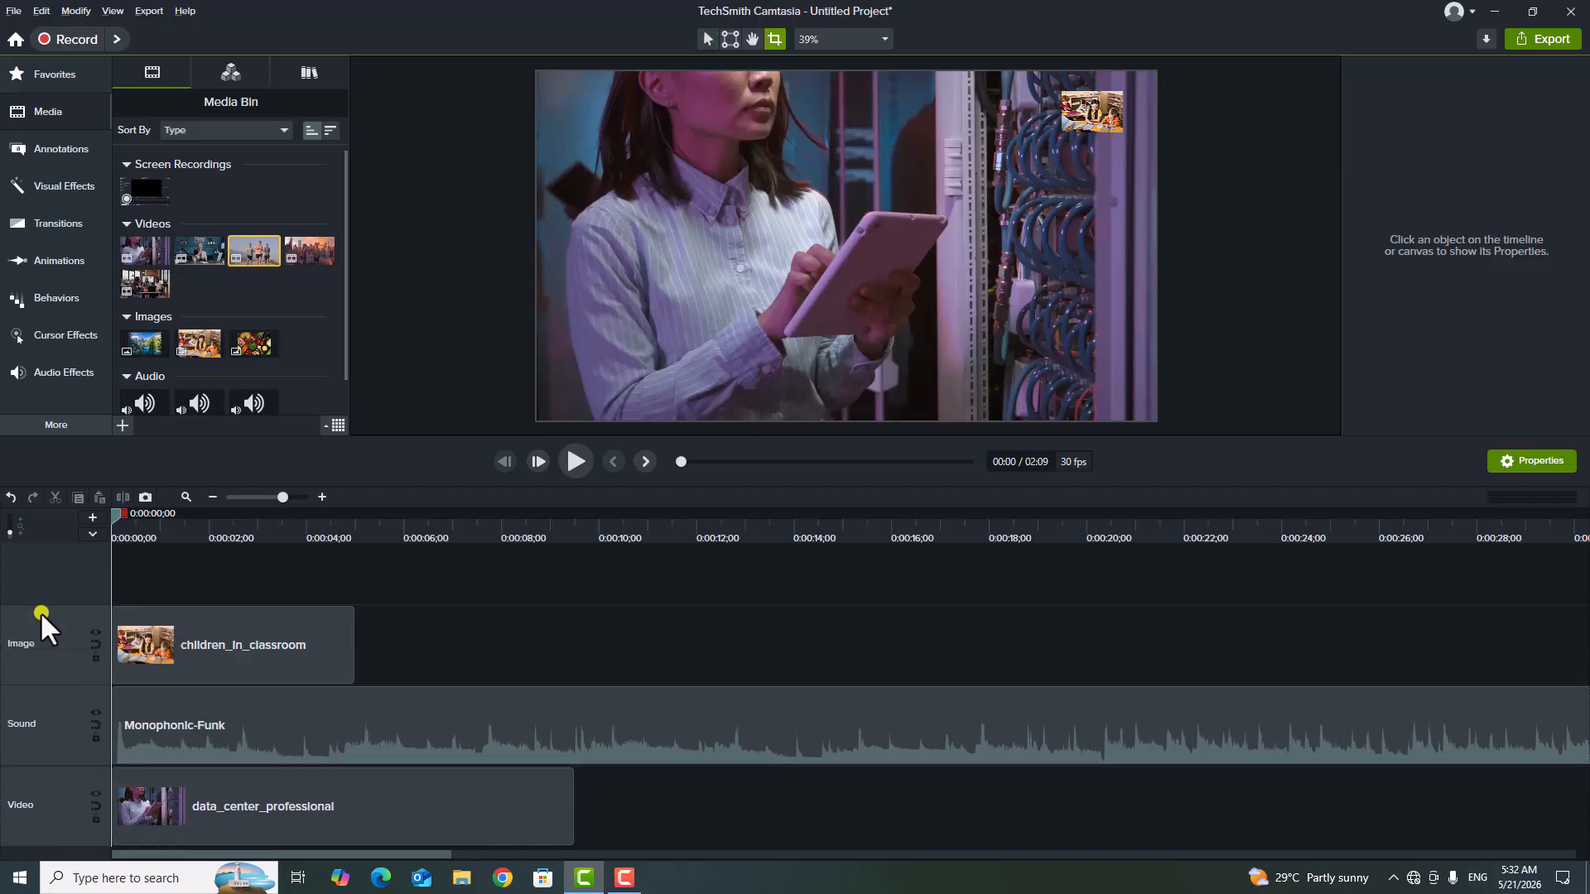
pyautogui.scroll(2, 41, 612)
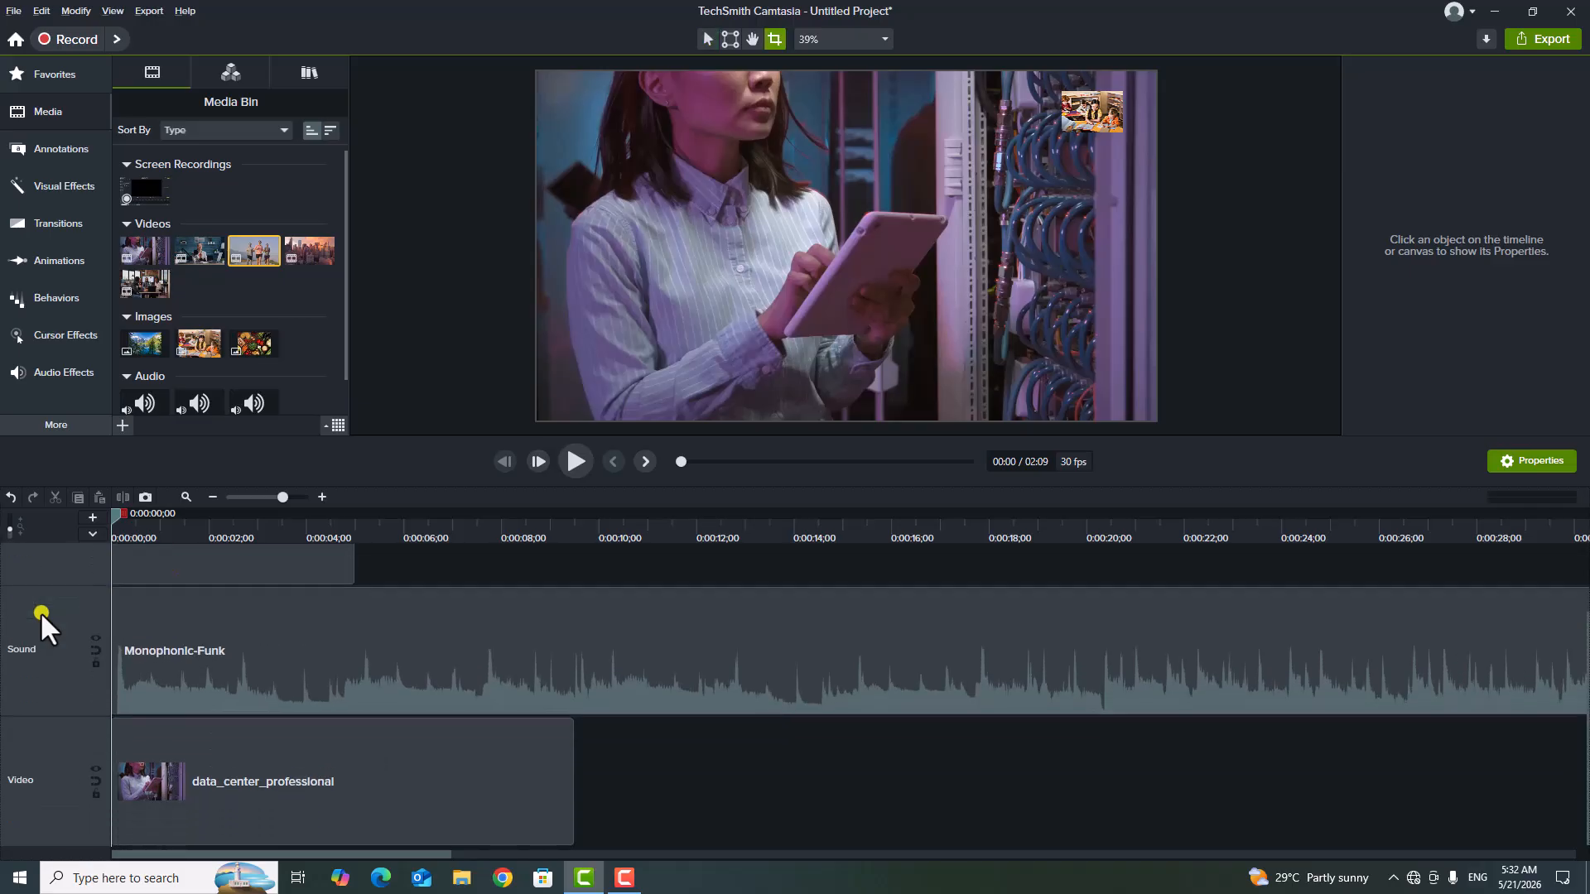
pyautogui.scroll(-3, 41, 613)
pyautogui.scroll(-2, 40, 612)
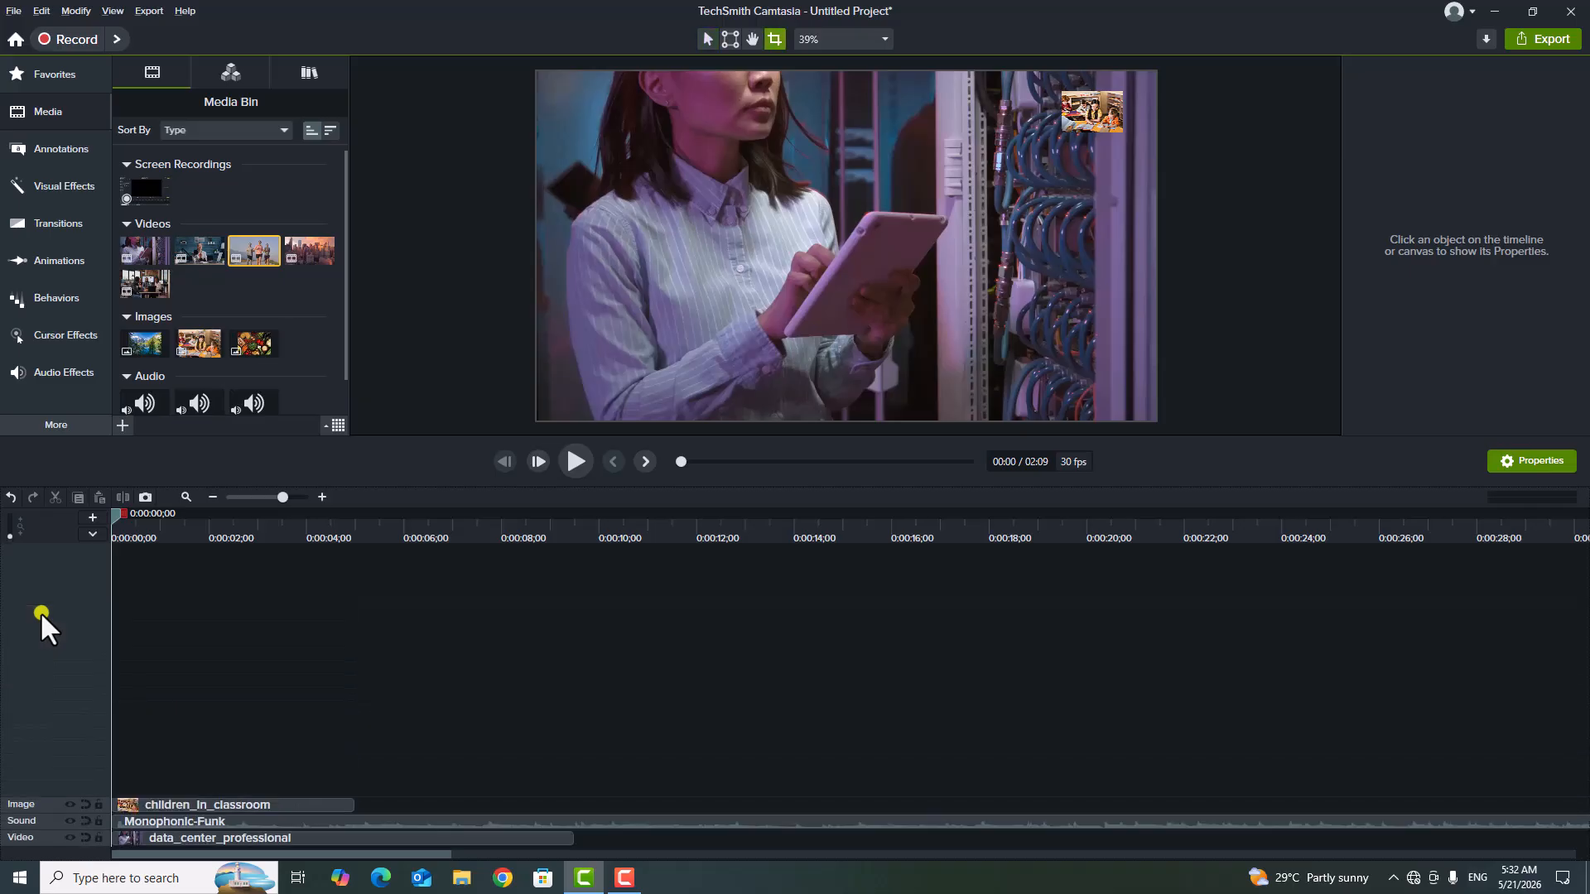
pyautogui.scroll(2, 39, 612)
pyautogui.scroll(-2, 39, 611)
# Maximize the Video track and minimize it again.
pyautogui.rightClick(48, 841)
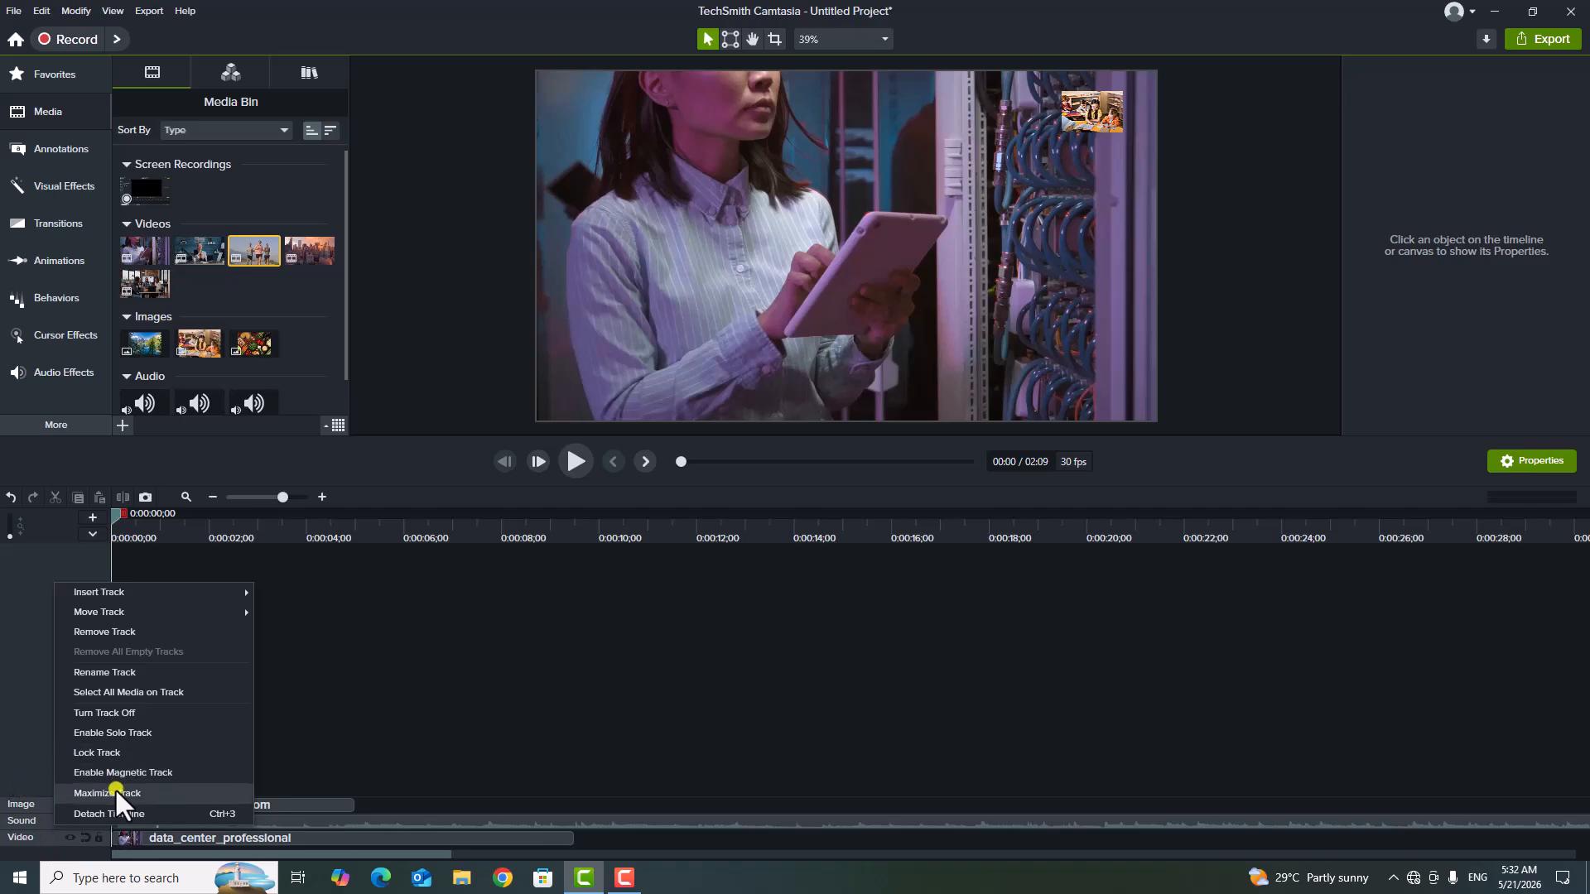
pyautogui.click(146, 792)
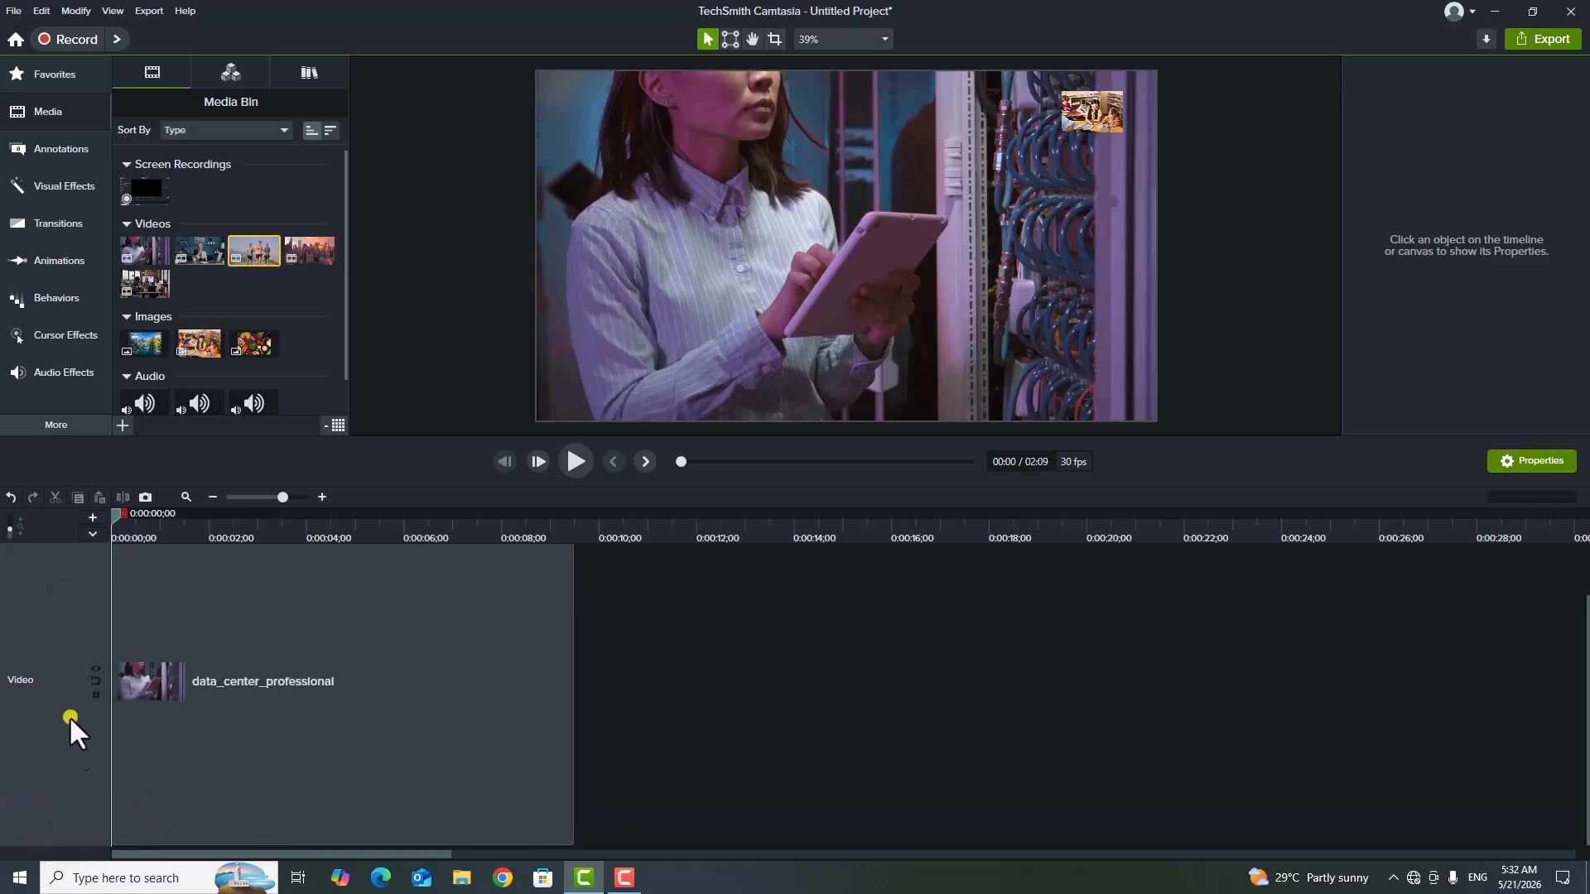
pyautogui.rightClick(43, 625)
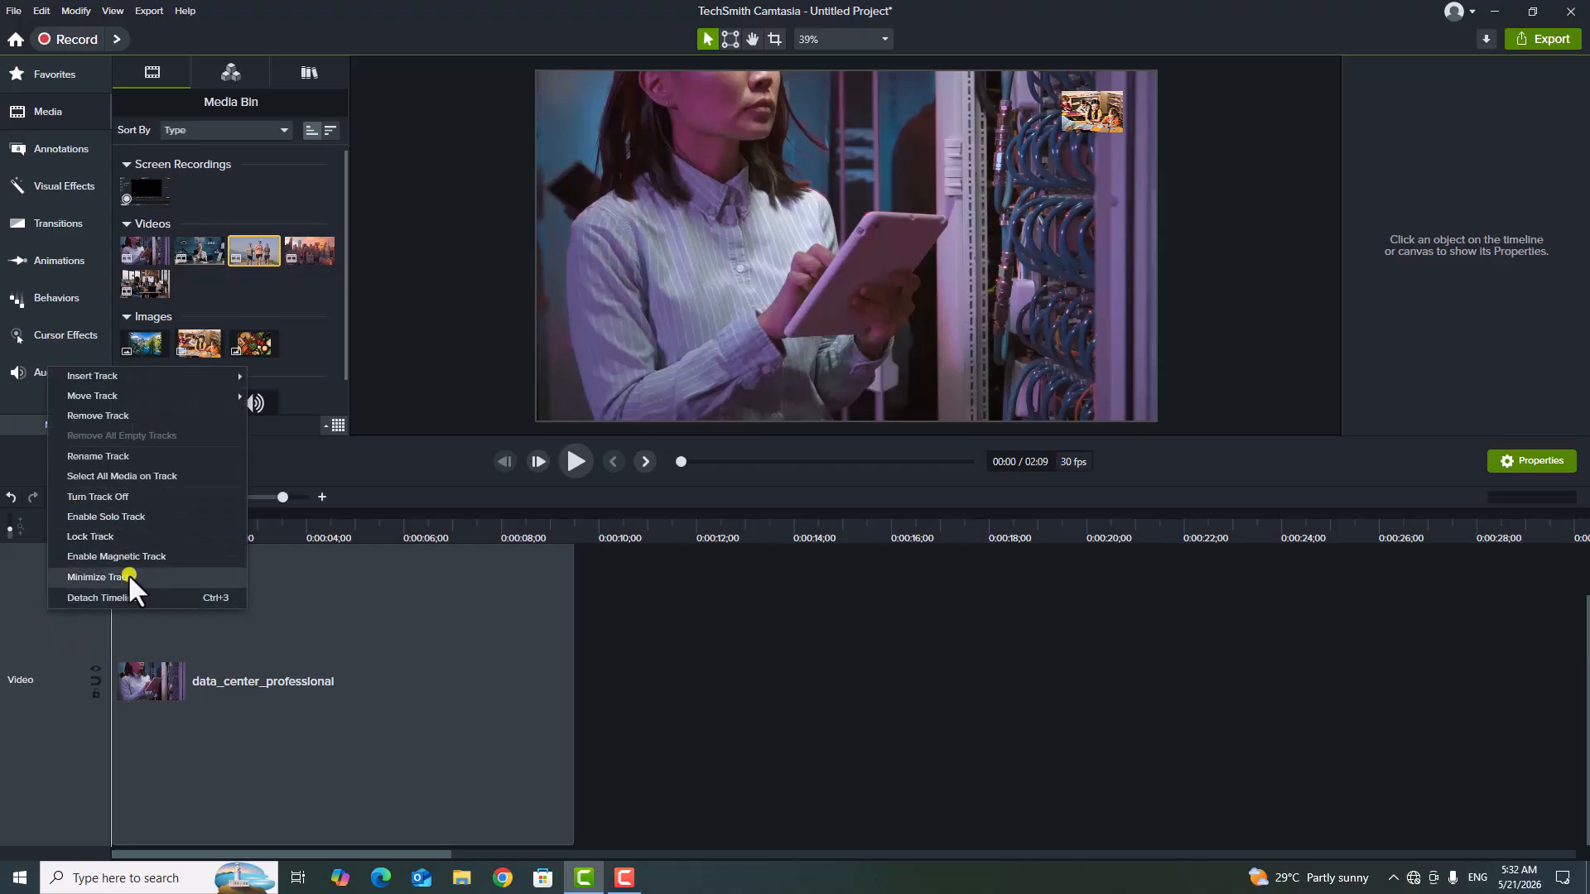
pyautogui.click(128, 575)
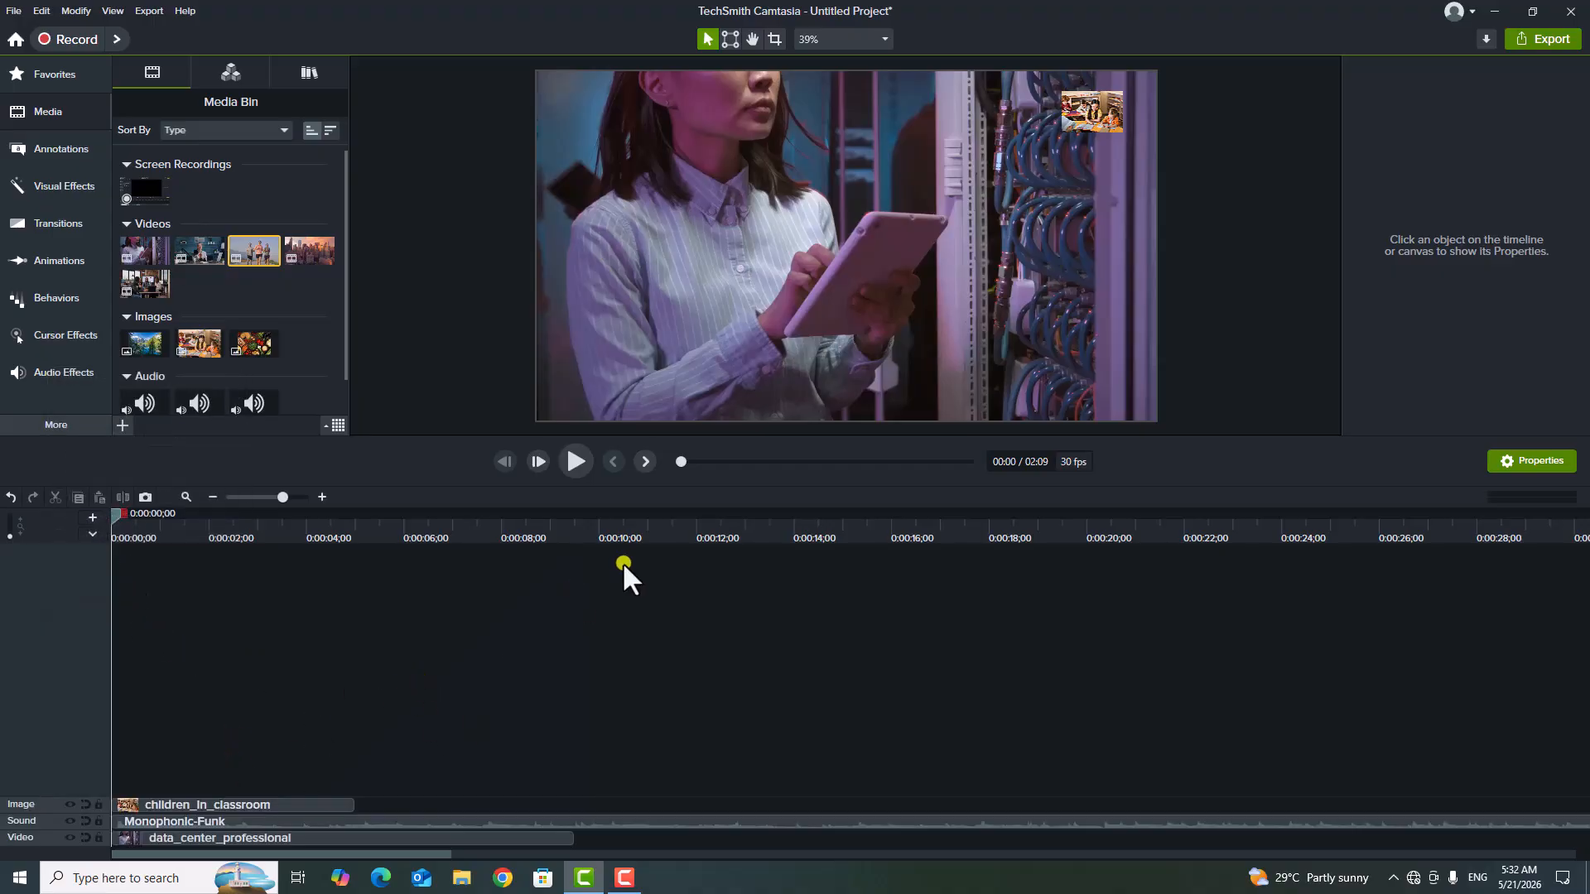
# Shrink the timeline area to give the canvas more room, and slightly increase the heights of the Image, Sound and Video tracks.
pyautogui.moveTo(772, 452); pyautogui.dragTo(763, 602)
pyautogui.moveTo(776, 466); pyautogui.dragTo(772, 625)
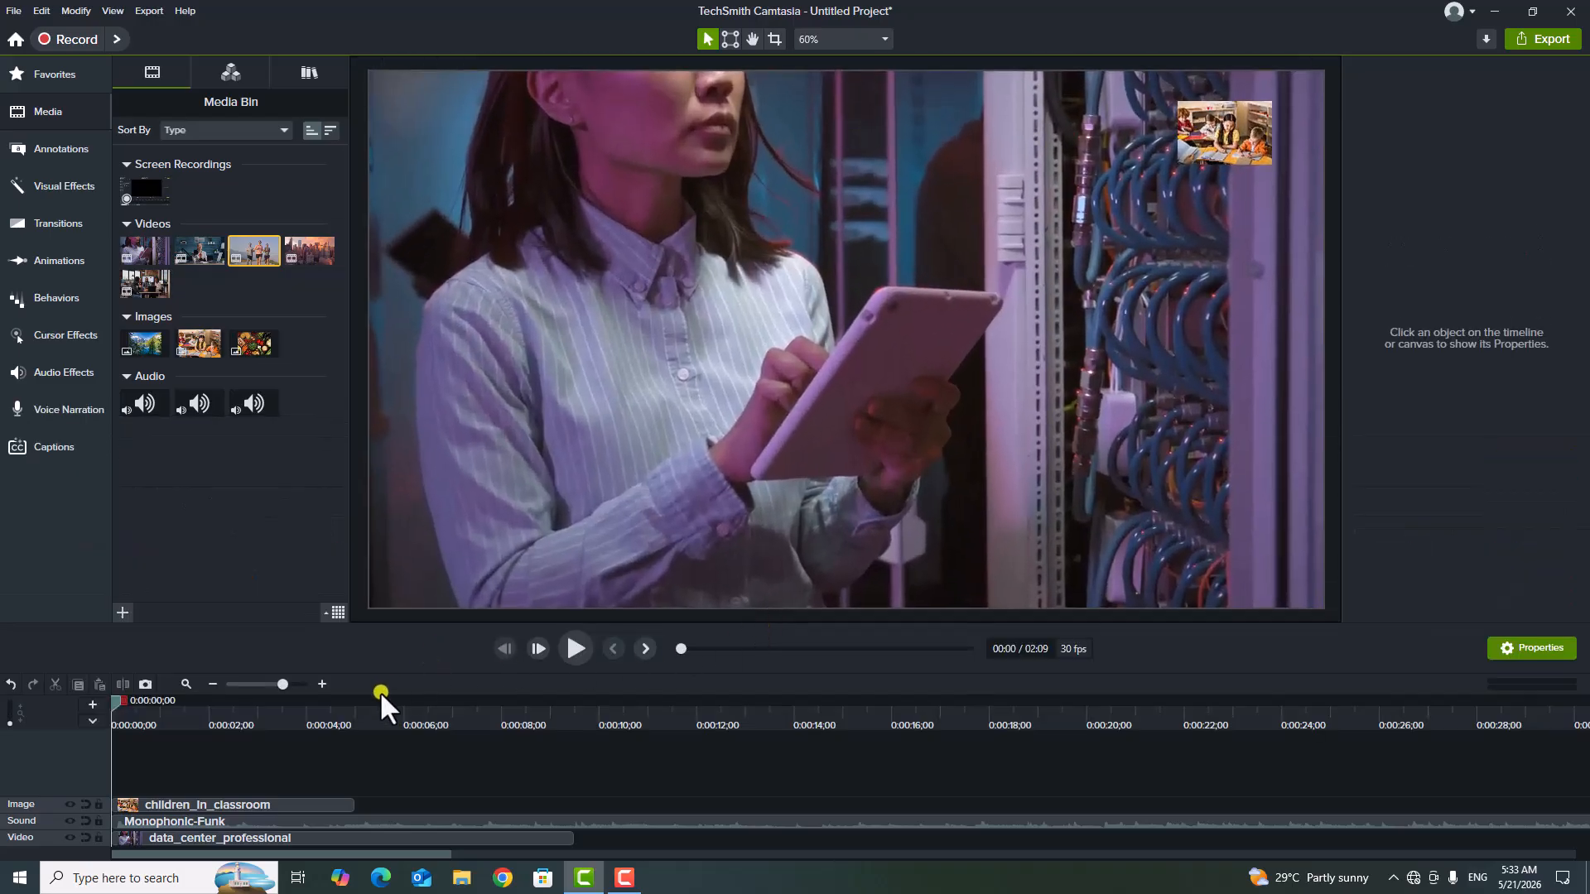
pyautogui.moveTo(62, 797)
pyautogui.mouseDown()
pyautogui.moveTo(62, 783)
pyautogui.moveTo(52, 810)
pyautogui.mouseUp()
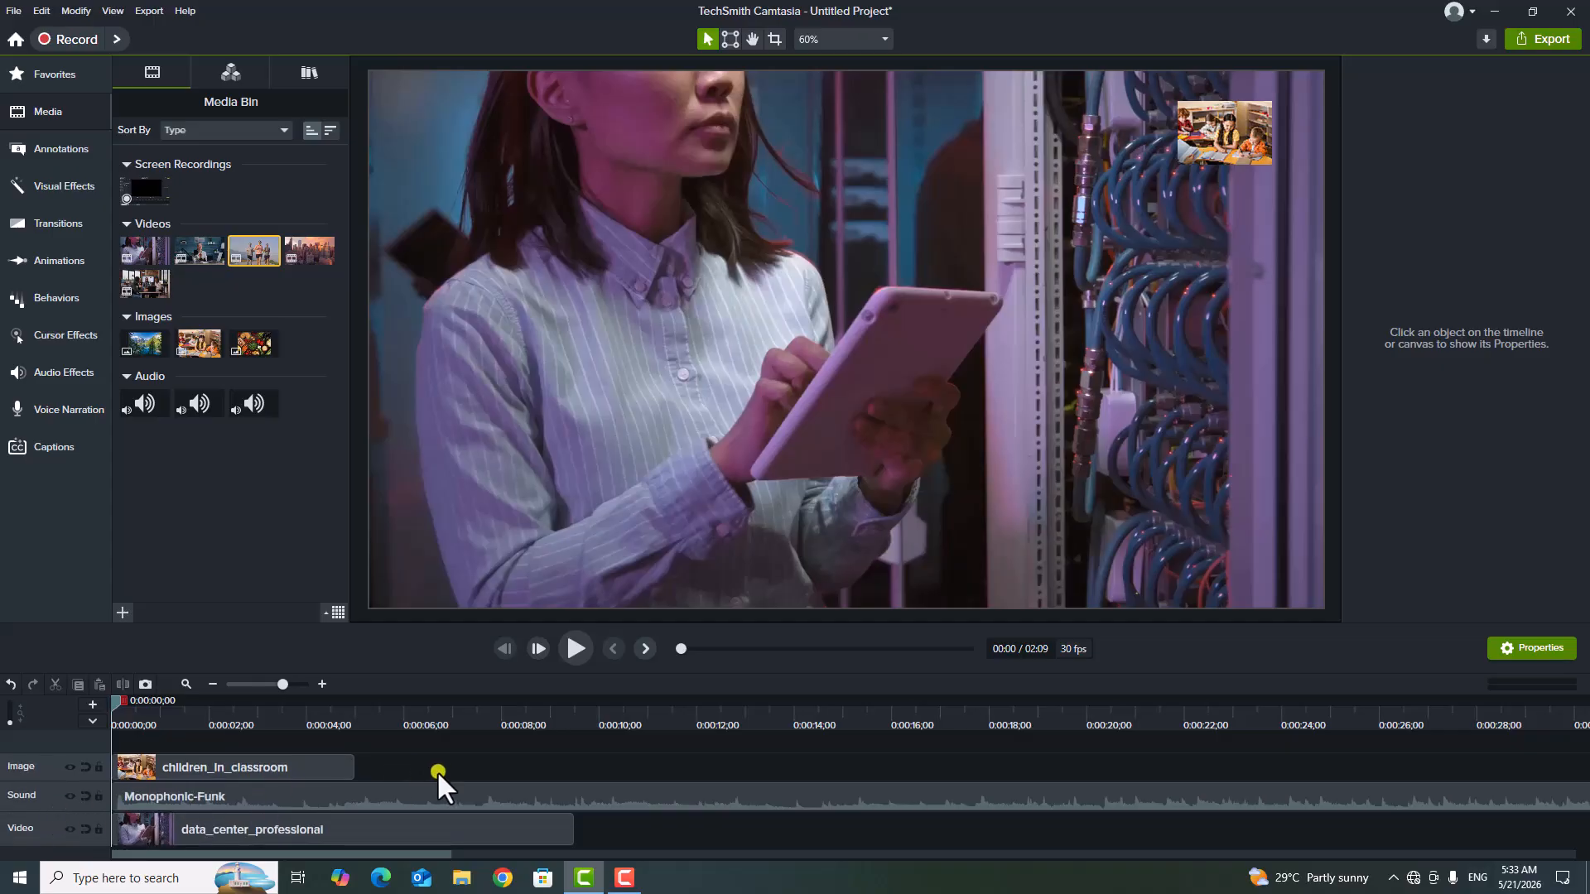